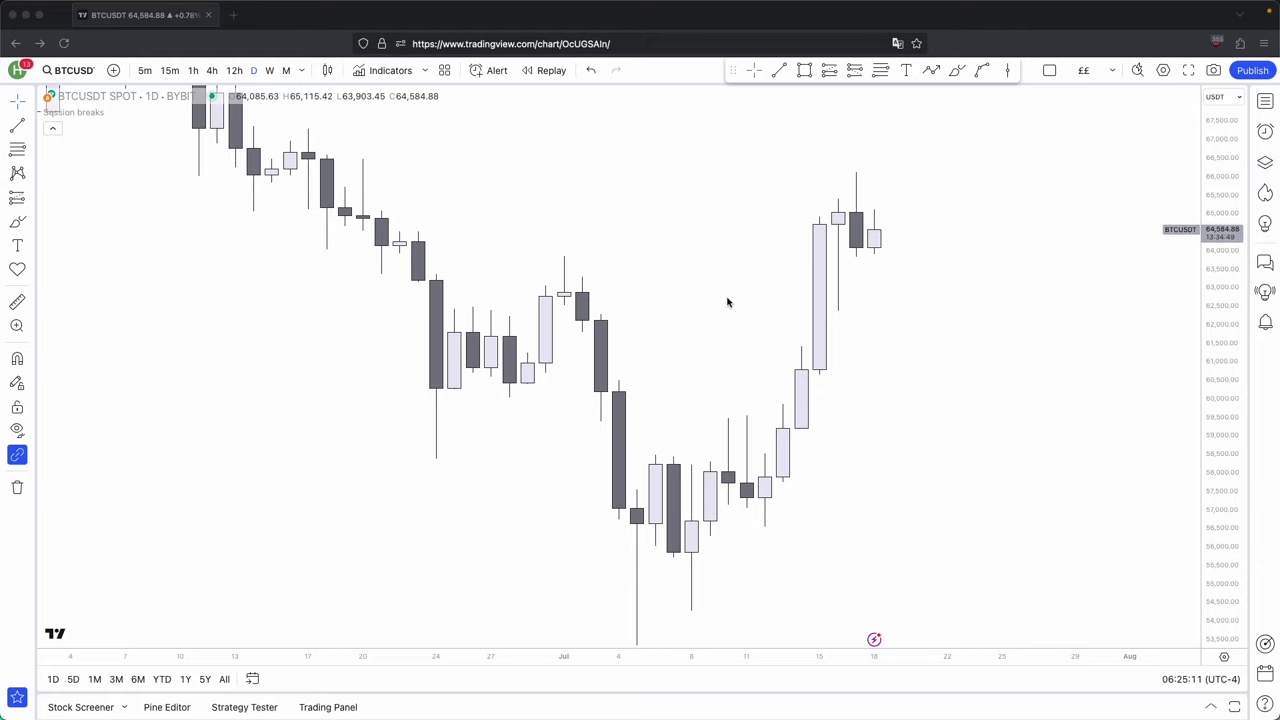
Start bar replay on the BTCUSDT daily chart from the 8 July 2024 candle.
{"action": "left_click_drag", "start_coordinate": [871, 363], "coordinate": [752, 355]}
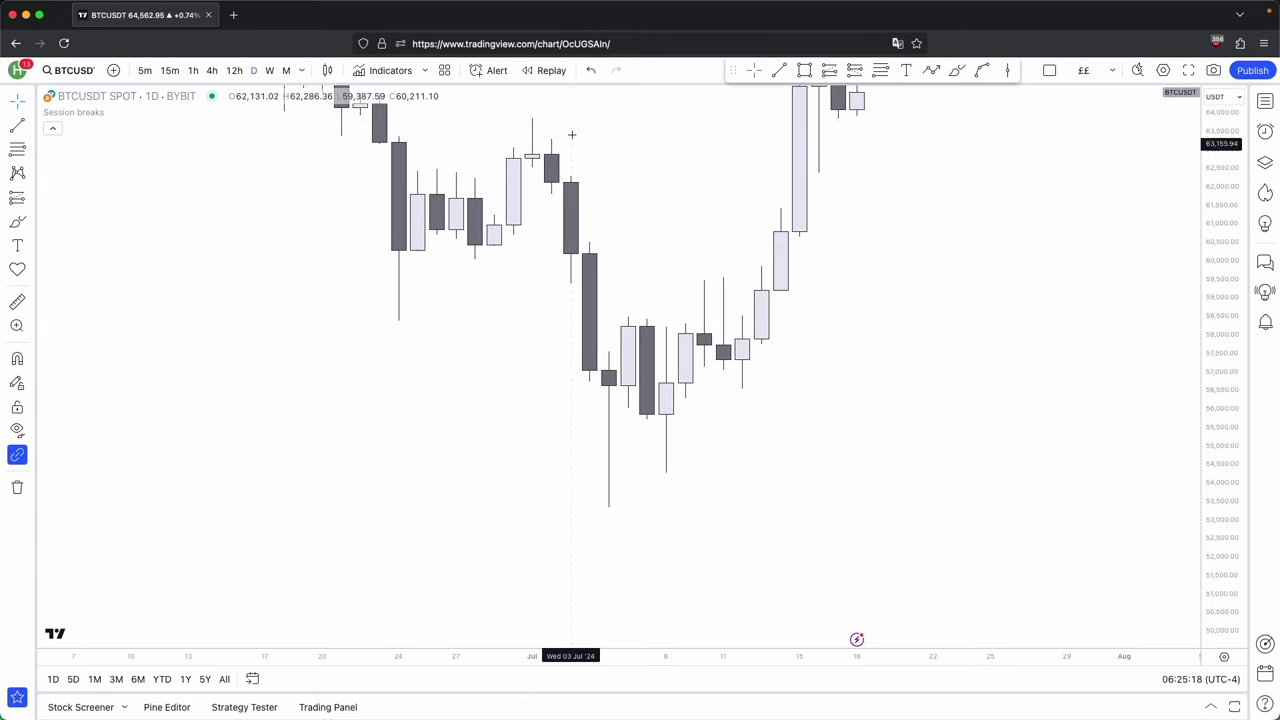
{"action": "left_click", "coordinate": [551, 70]}
{"action": "left_click", "coordinate": [686, 380]}
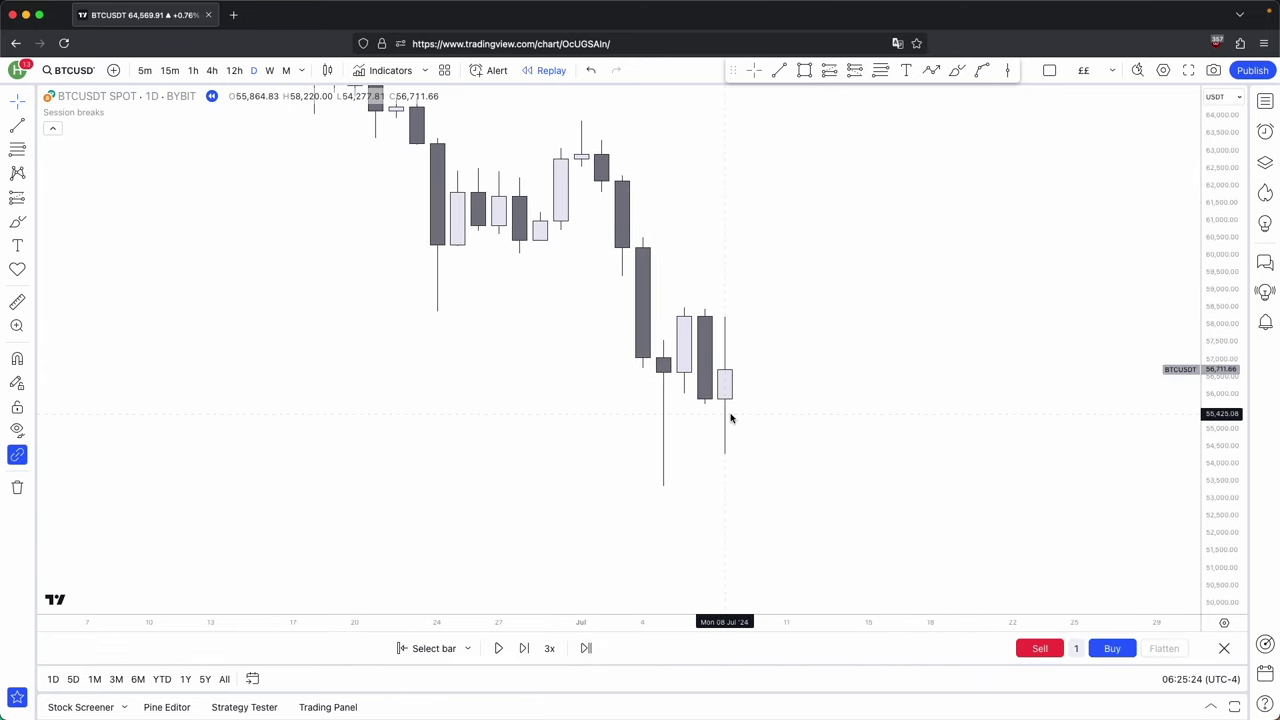
{"action": "scroll", "coordinate": [779, 402], "scroll_direction": "up", "scroll_amount": 1}
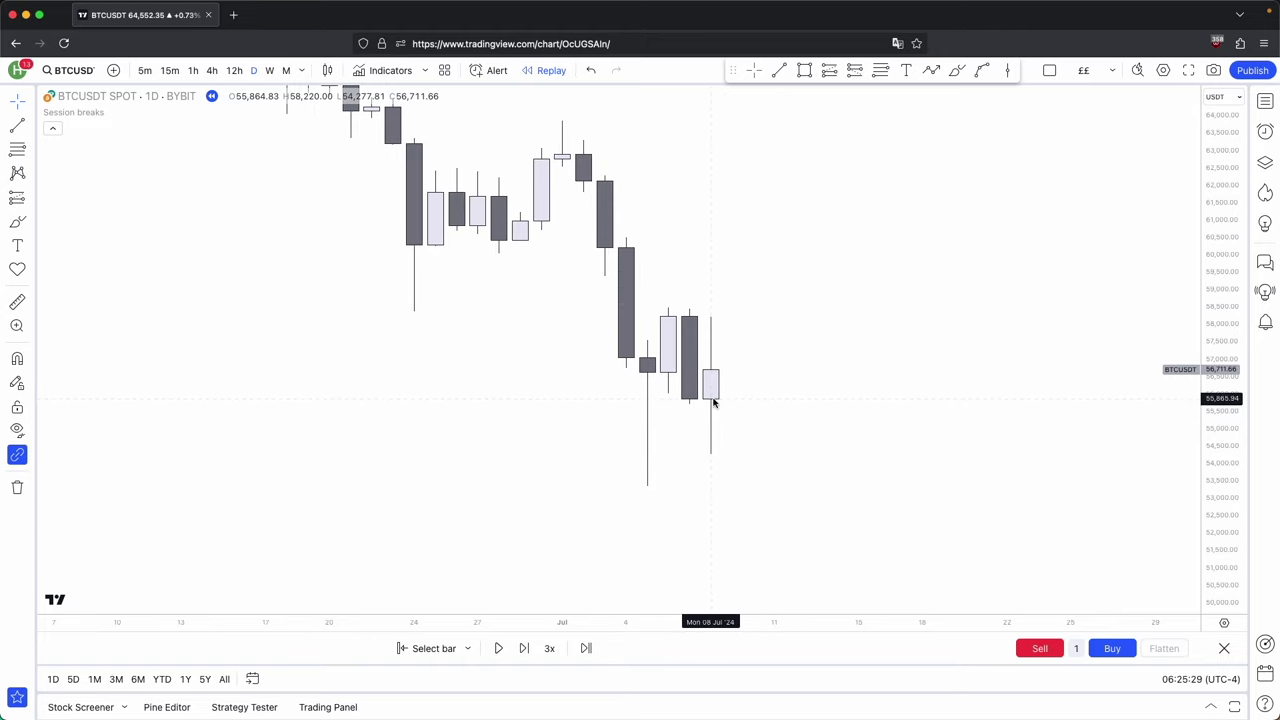
{"action": "scroll", "coordinate": [720, 380], "scroll_direction": "right", "scroll_amount": 1}
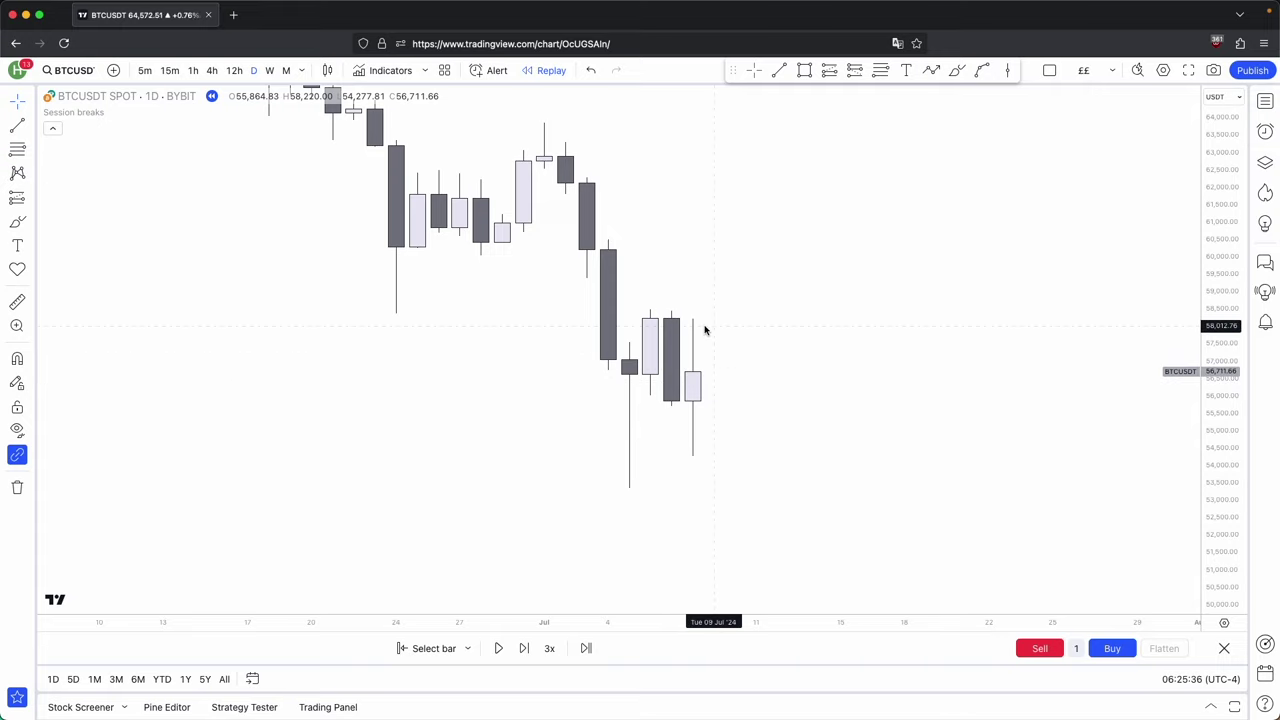
{"action": "scroll", "coordinate": [705, 332], "scroll_direction": "right", "scroll_amount": 6}
Draw a horizontal trend line from the 8 July candle's high to about 16 July.
{"action": "left_click", "coordinate": [786, 77]}
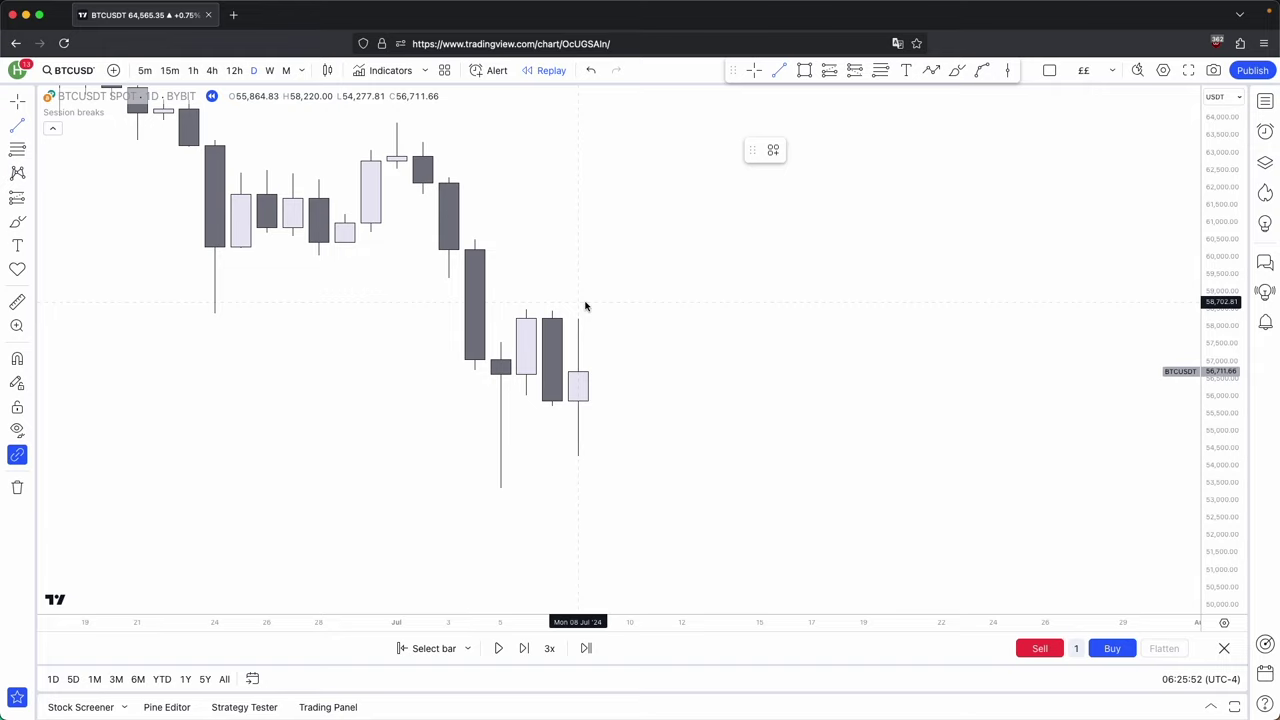
{"action": "left_click", "coordinate": [782, 72]}
{"action": "left_click", "coordinate": [580, 318], "text": "super"}
{"action": "left_click", "coordinate": [786, 321], "text": "shift"}
{"action": "left_click", "coordinate": [839, 332]}
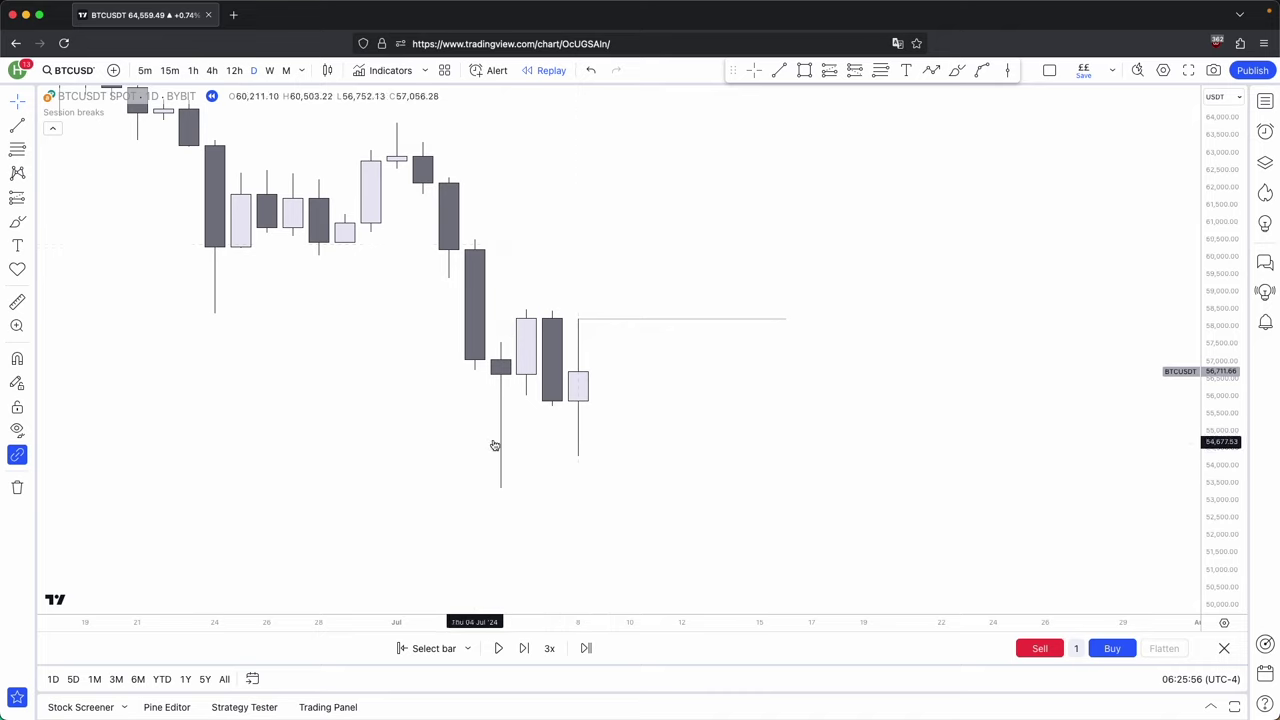
Draw a horizontal trend line from the 8 July candle's low to about 16 July.
{"action": "left_click", "coordinate": [779, 71]}
{"action": "left_click", "coordinate": [576, 473], "text": "super"}
{"action": "left_click", "coordinate": [786, 460], "text": "shift"}
{"action": "left_click", "coordinate": [508, 475]}
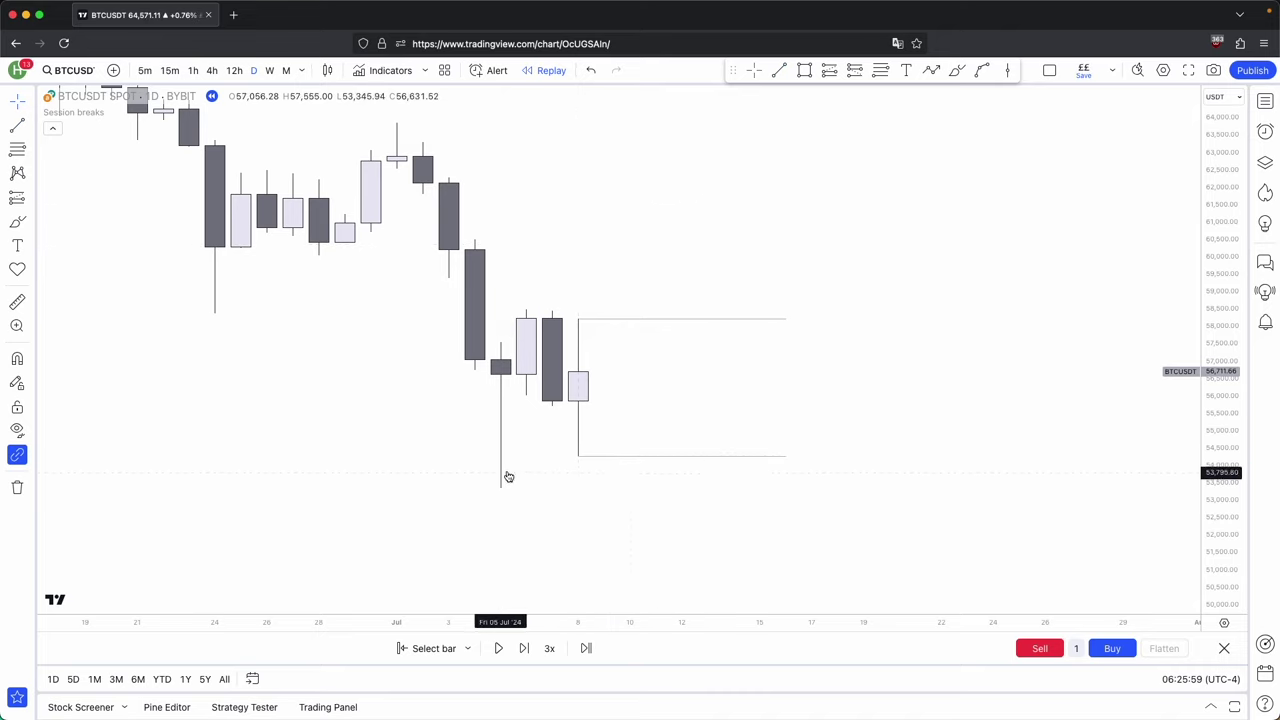
Mark the 8 July candle's lower wick with a rectangle from its low to its open, extended to 20 July.
{"action": "left_click", "coordinate": [804, 71]}
{"action": "left_click", "coordinate": [578, 458], "text": "super"}
{"action": "left_click", "coordinate": [578, 403], "text": "super"}
{"action": "left_click_drag", "start_coordinate": [580, 429], "coordinate": [885, 474]}
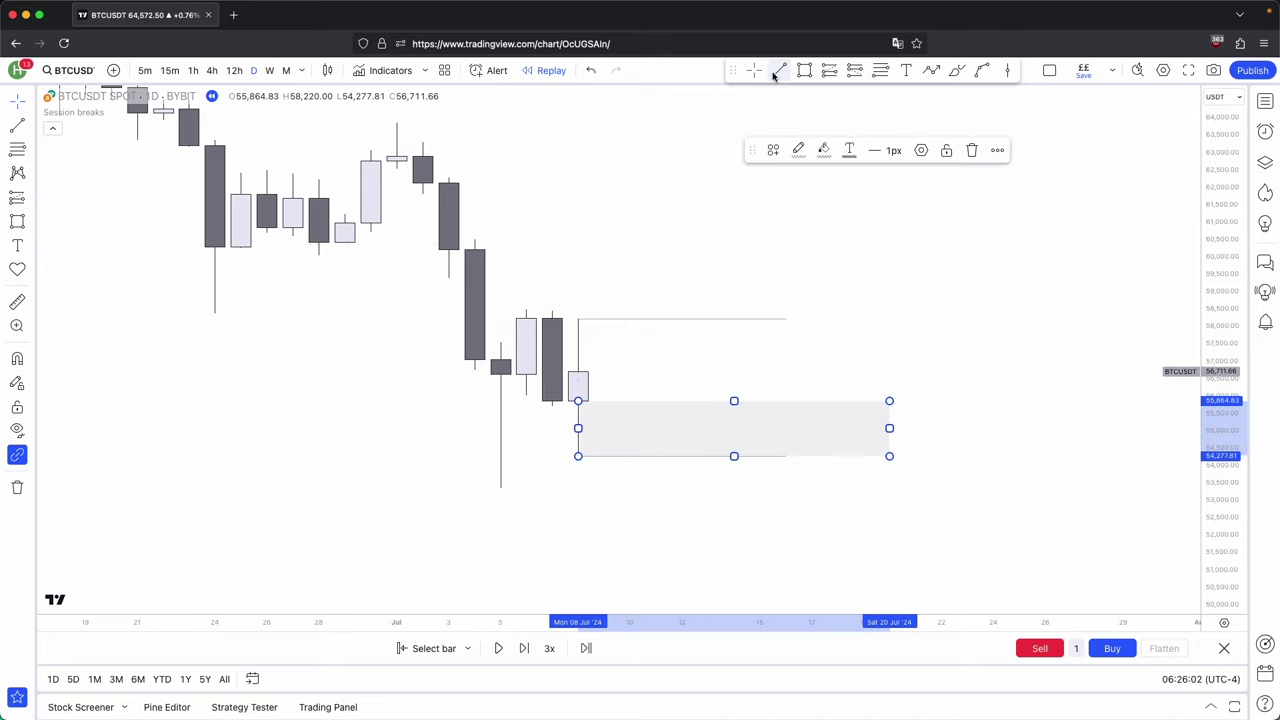
Mark the 8 July candle's upper wick with a rectangle from its close to its high, extended to 20 July.
{"action": "left_click", "coordinate": [779, 70]}
{"action": "left_click", "coordinate": [578, 371]}
{"action": "left_click", "coordinate": [578, 319]}
{"action": "left_click_drag", "start_coordinate": [578, 344], "coordinate": [889, 368]}
{"action": "left_click", "coordinate": [907, 378]}
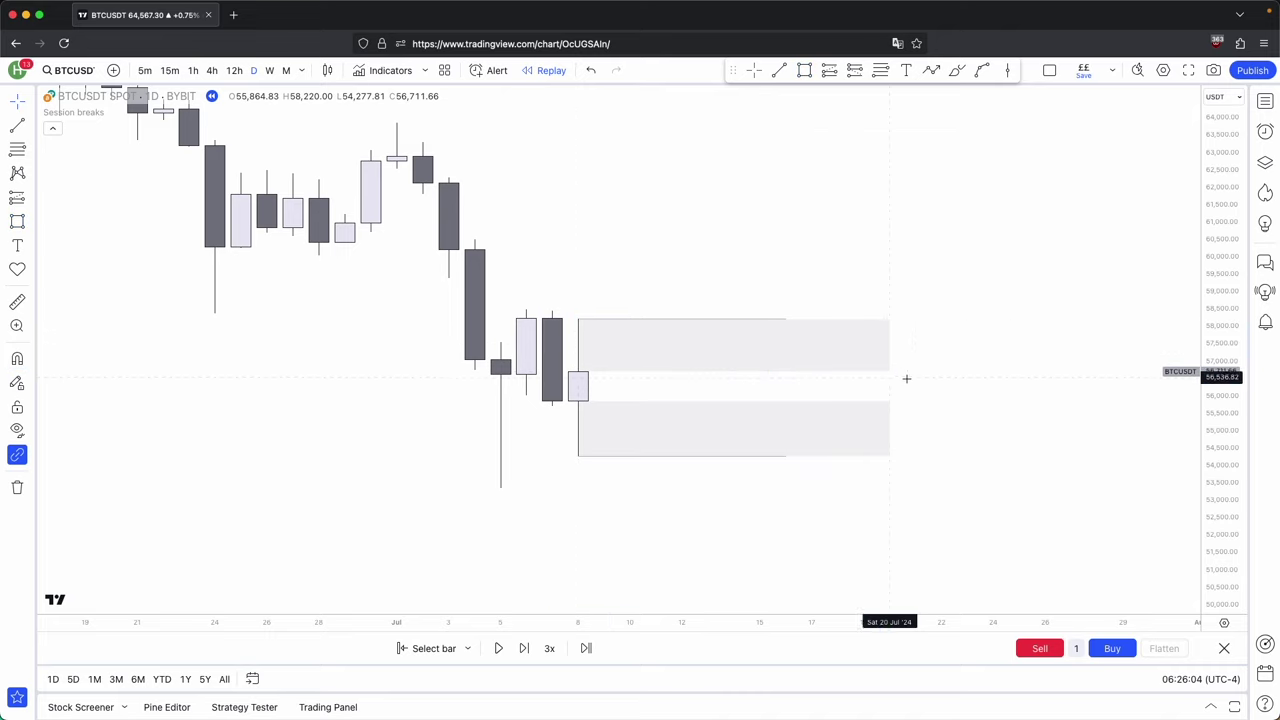
Mark the 8 July candle's body with a rectangle between its open and close, extended past 20 July.
{"action": "left_click", "coordinate": [804, 71]}
{"action": "left_click", "coordinate": [579, 372], "text": "super"}
{"action": "left_click", "coordinate": [580, 402], "text": "super"}
{"action": "left_click_drag", "start_coordinate": [578, 387], "coordinate": [993, 408]}
{"action": "left_click", "coordinate": [1023, 449]}
Select all the lines and rectangles drawn around the 8 July candle and delete them.
{"action": "left_click_drag", "start_coordinate": [1026, 484], "coordinate": [565, 308]}
{"action": "left_click", "coordinate": [971, 151]}
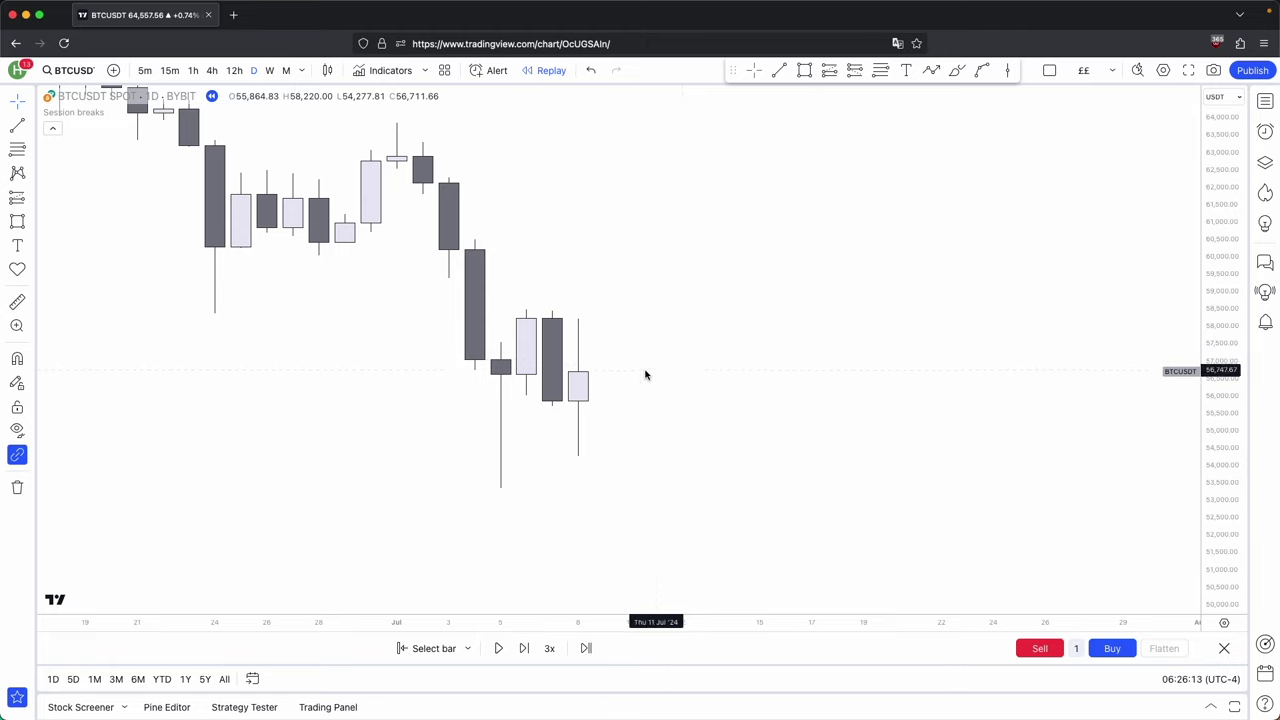
Draw a horizontal trend line snapped to the 8 July candle's open, extending to about 16 July.
{"action": "key", "text": "alt+t"}
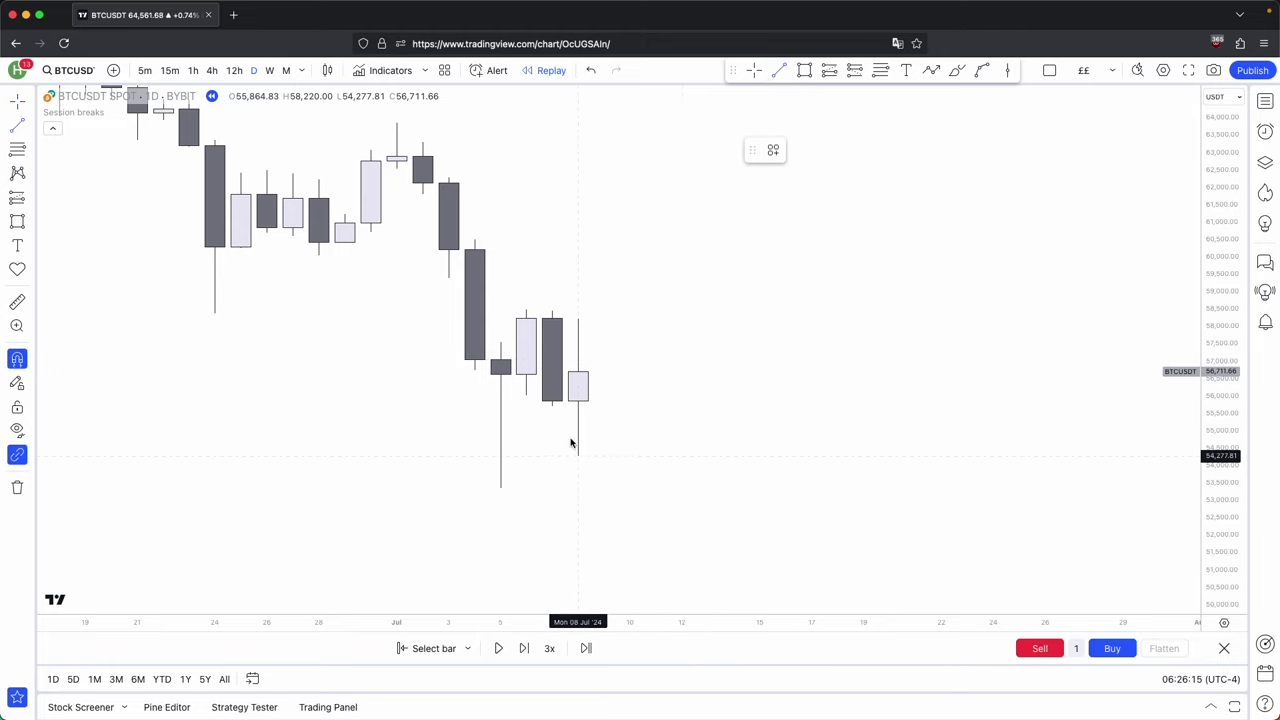
{"action": "left_click_drag", "start_coordinate": [580, 415], "coordinate": [783, 413]}
{"action": "left_click", "coordinate": [783, 412]}
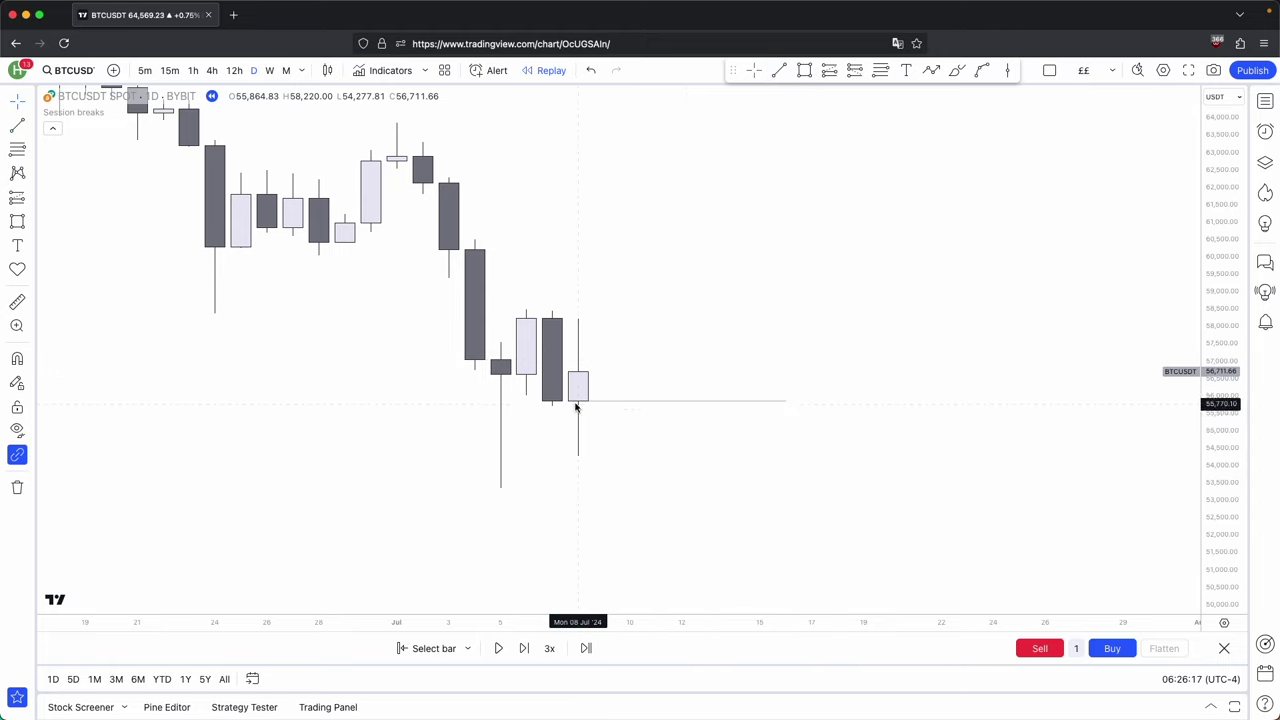
Draw a path beside the 8 July candle from its open down to its low, up to its high and back to its close.
{"action": "left_click", "coordinate": [931, 71]}
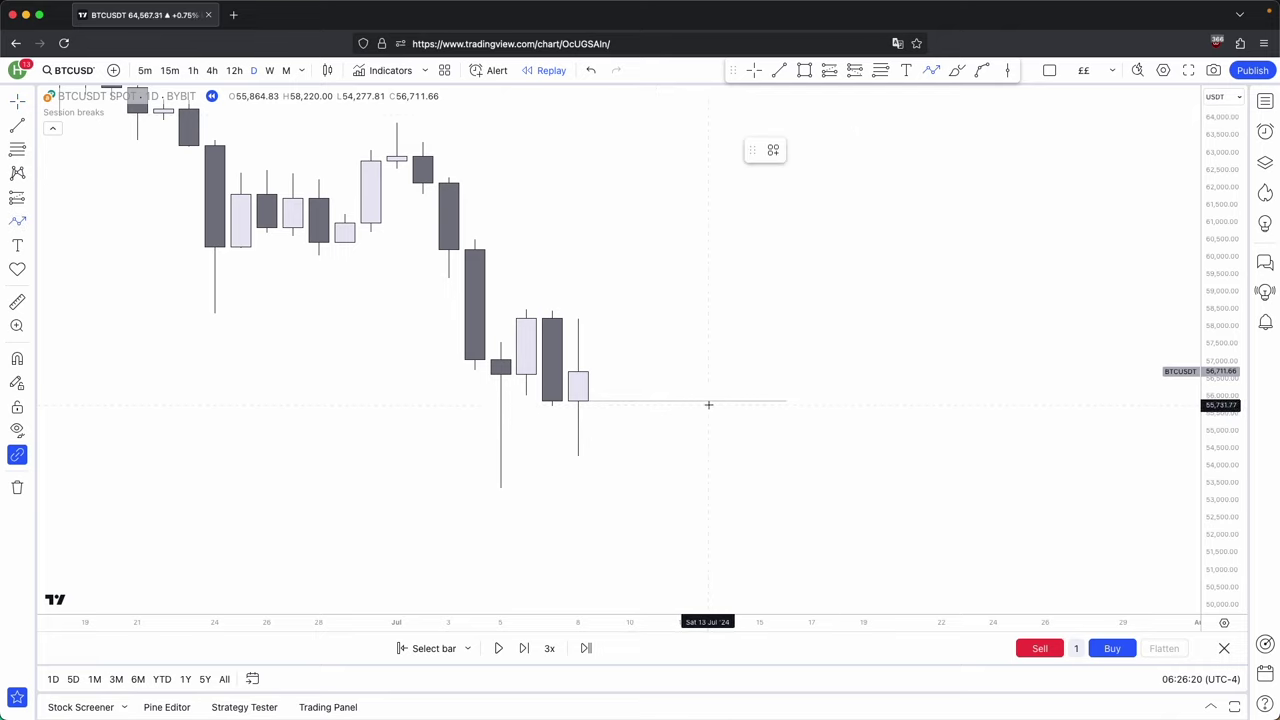
{"action": "left_click", "coordinate": [710, 405]}
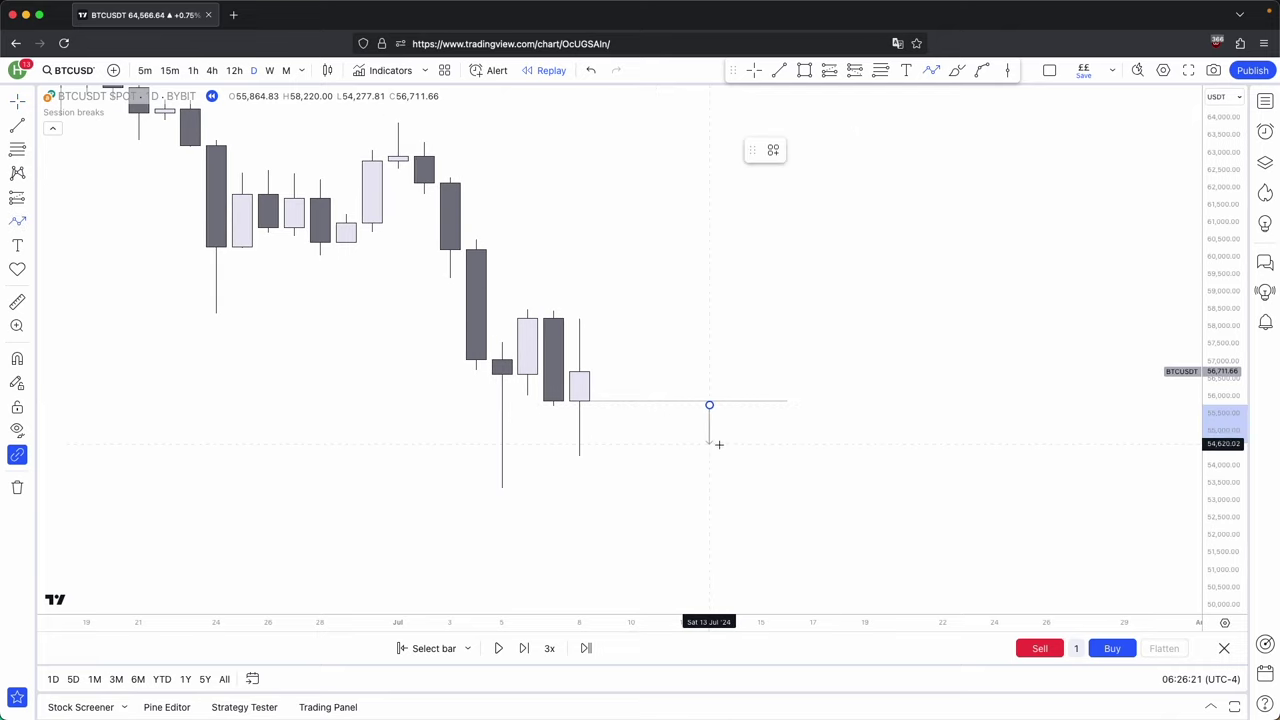
{"action": "left_click", "coordinate": [709, 455]}
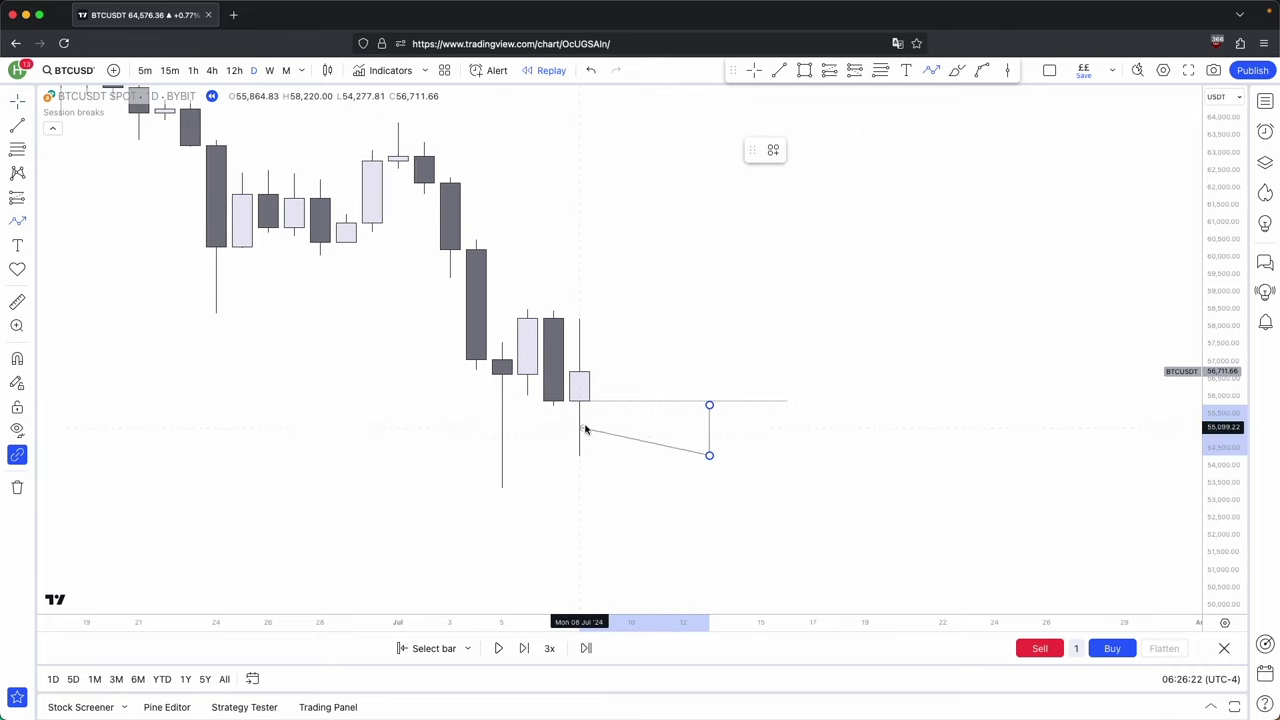
{"action": "left_click", "coordinate": [735, 321]}
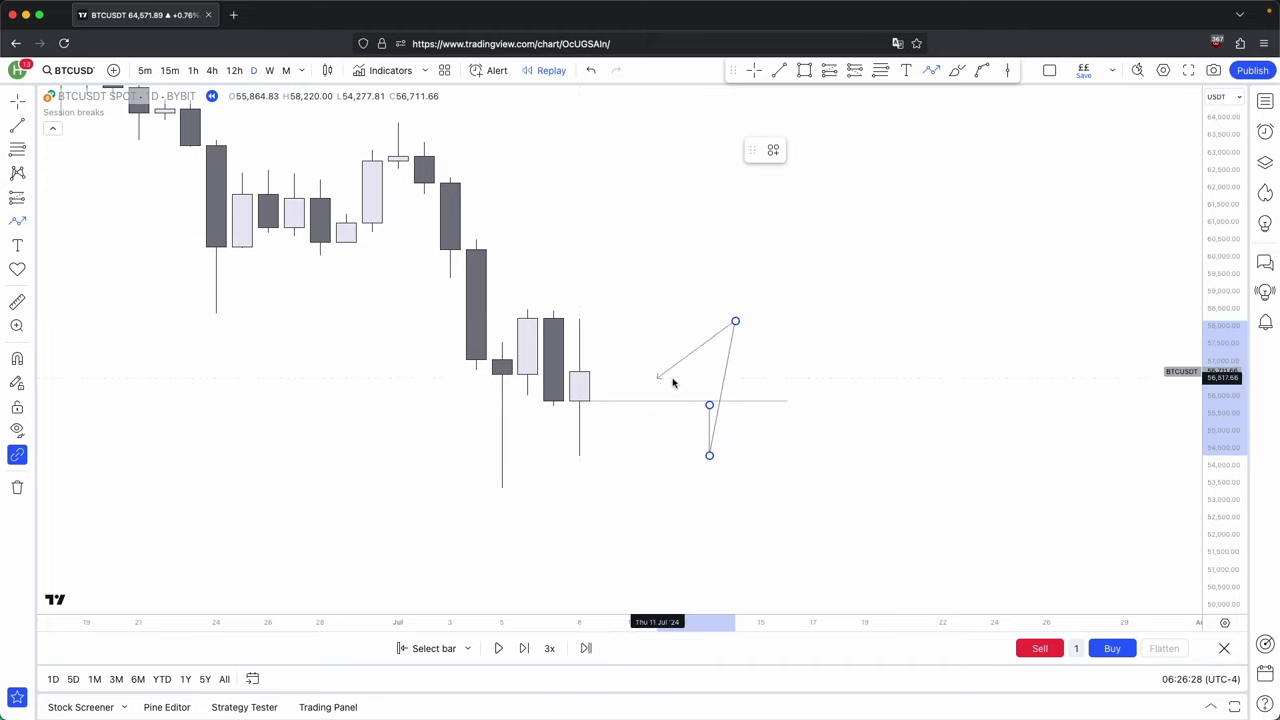
{"action": "double_click", "coordinate": [760, 369]}
{"action": "left_click", "coordinate": [880, 373]}
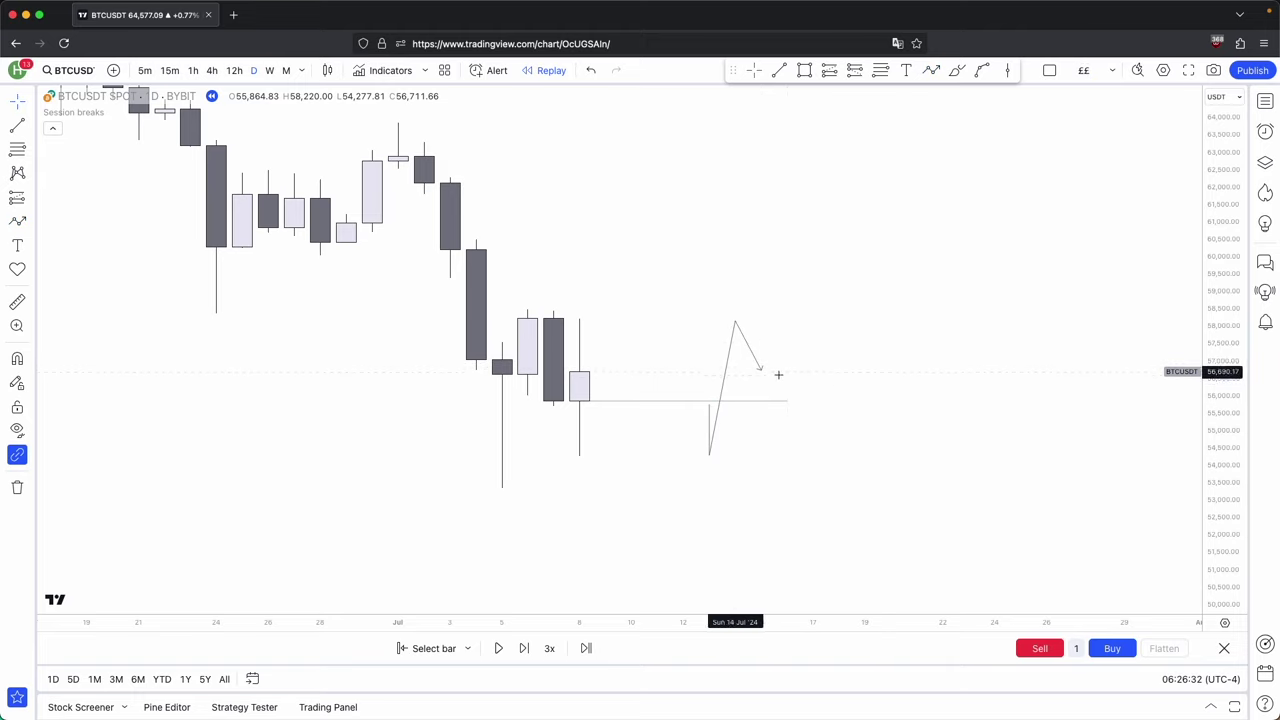
Try a horizontal line from the path's starting point out to about 20 July, and delete it.
{"action": "left_click", "coordinate": [780, 71]}
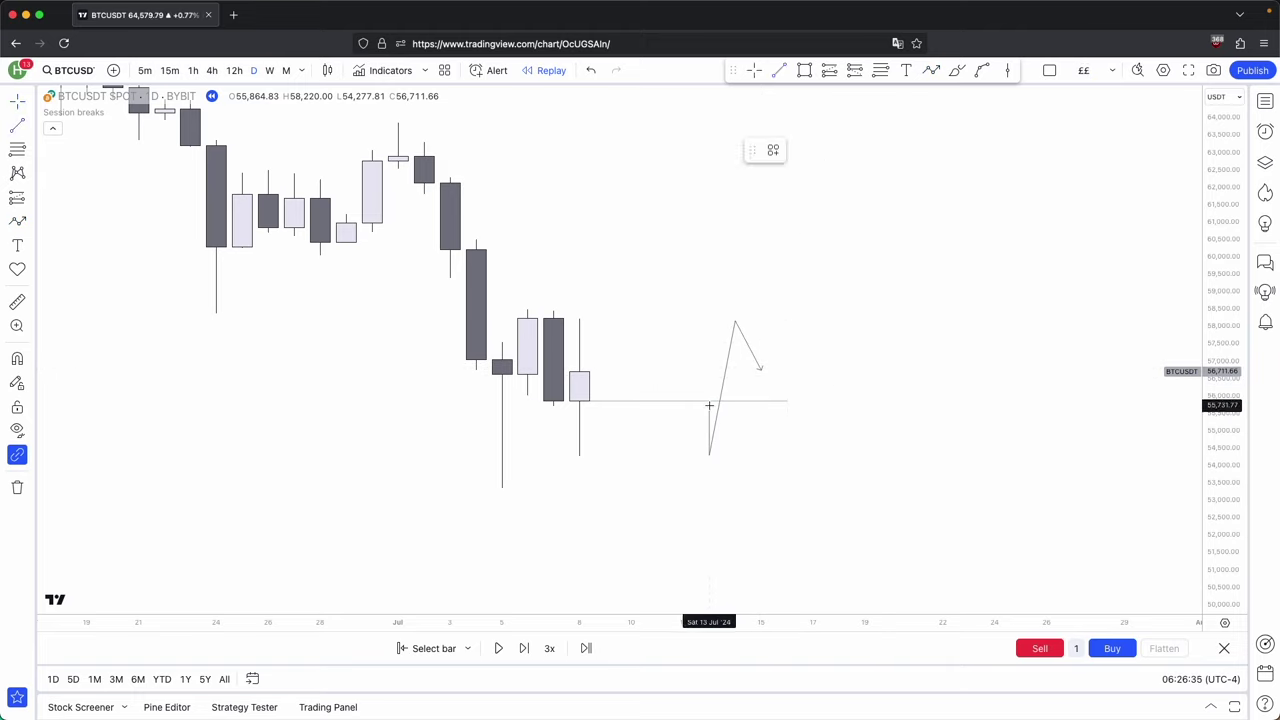
{"action": "left_click_drag", "start_coordinate": [709, 406], "coordinate": [893, 410]}
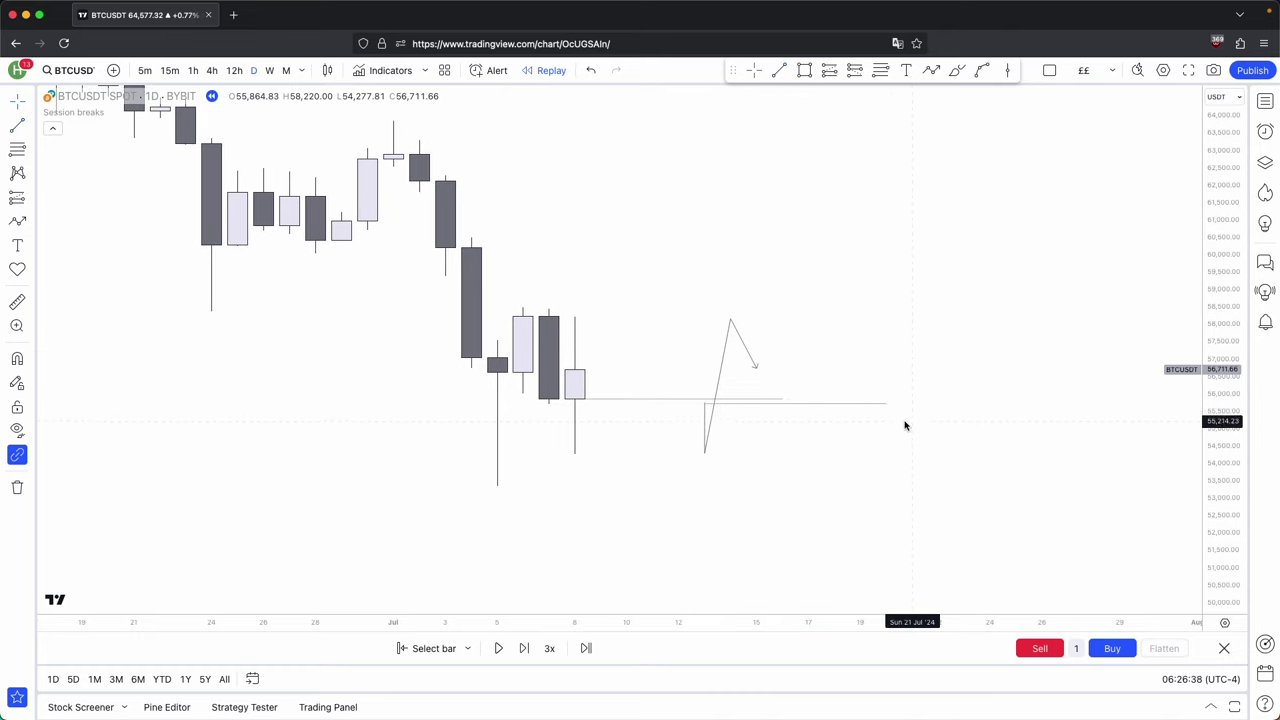
{"action": "key", "text": "Delete"}
Move the path's starting point up onto the open-price line.
{"action": "left_click_drag", "start_coordinate": [707, 405], "coordinate": [704, 400]}
{"action": "left_click", "coordinate": [745, 394]}
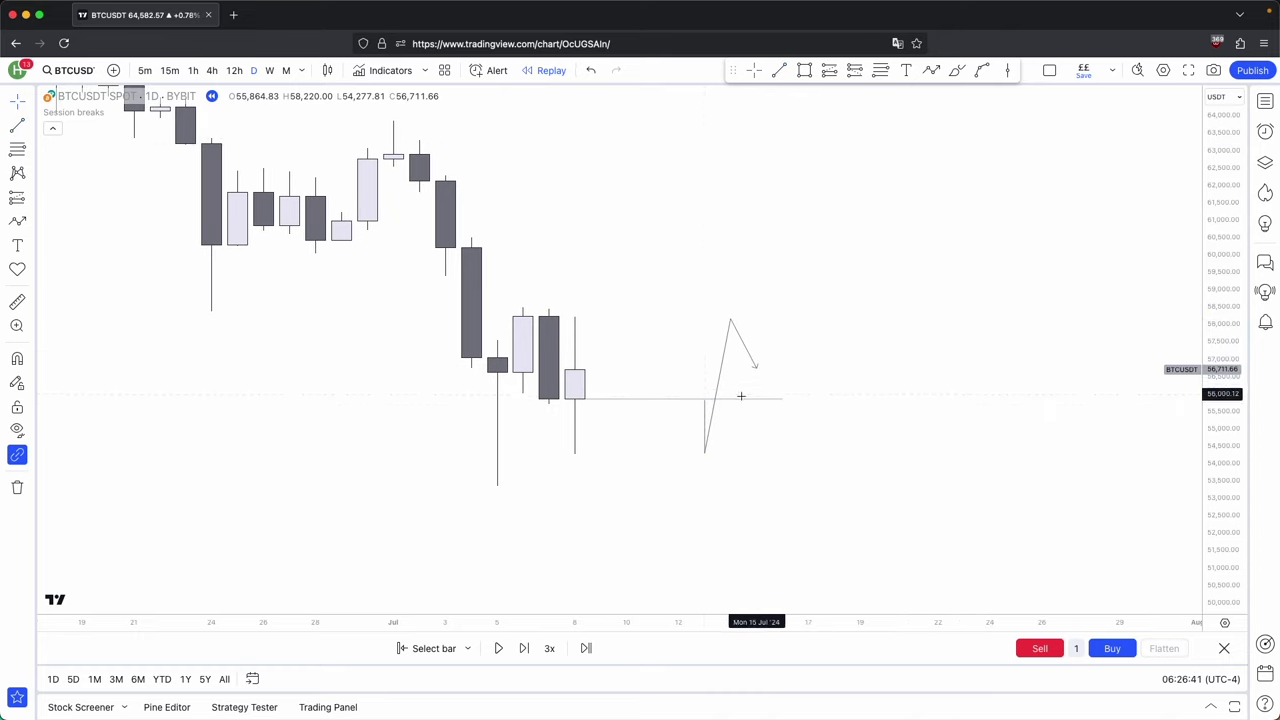
Draw a horizontal trend line from the 8 July candle's close and shift the open-price line further along the time axis.
{"action": "left_click", "coordinate": [779, 71]}
{"action": "left_click", "coordinate": [574, 370]}
{"action": "mouse_move", "coordinate": [574, 370]}
{"action": "left_mouse_down"}
{"action": "mouse_move", "coordinate": [837, 371]}
{"action": "mouse_move", "coordinate": [837, 400]}
{"action": "left_mouse_up"}
Measure the price distance between the open-price and close-price lines of the 8 July candle.
{"action": "left_click", "coordinate": [860, 400], "text": "shift"}
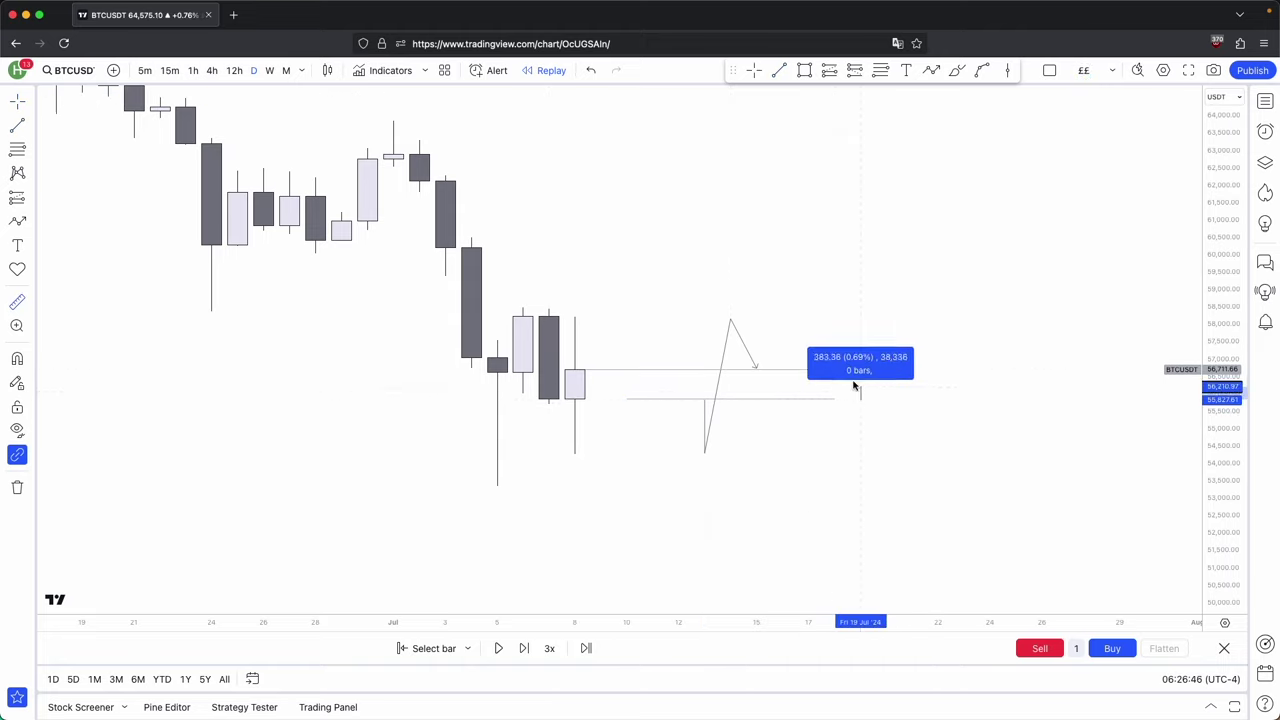
{"action": "left_click", "coordinate": [855, 369]}
{"action": "left_click", "coordinate": [591, 397]}
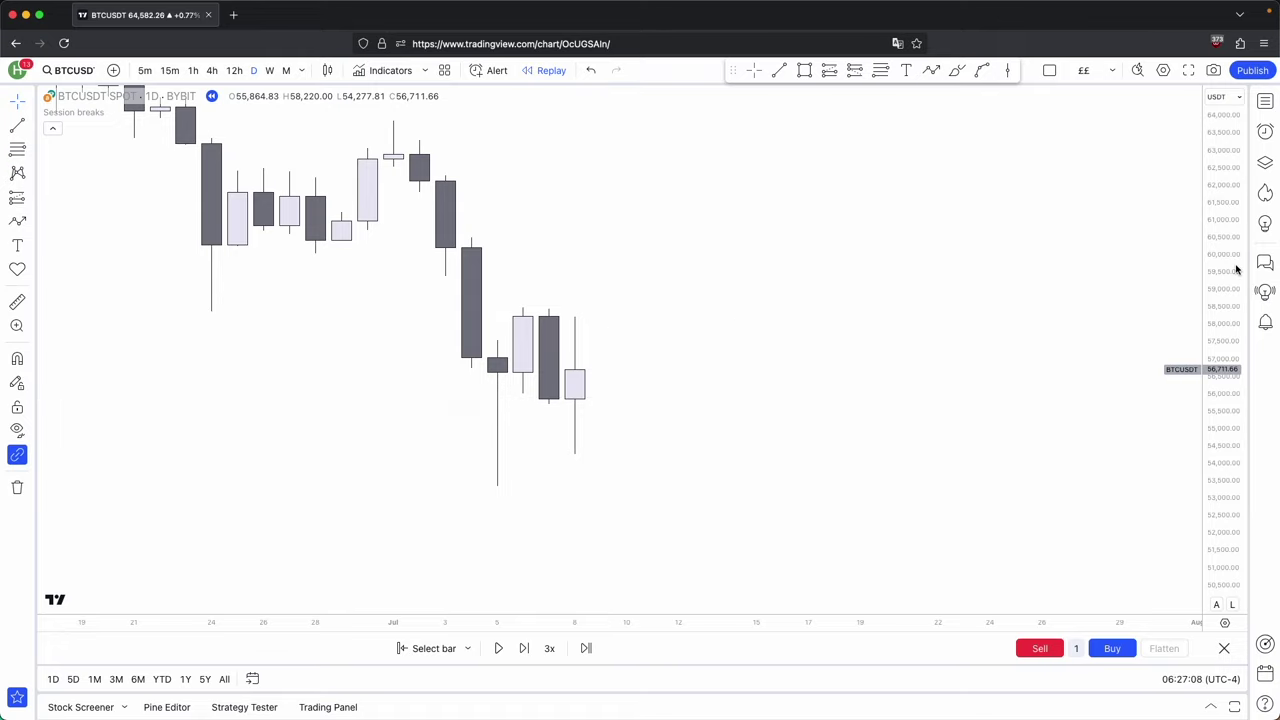
Examine the broader daily price action leading from May into the 8 July candle.
{"action": "left_click_drag", "start_coordinate": [1236, 268], "coordinate": [1230, 526]}
{"action": "scroll", "coordinate": [810, 460], "scroll_direction": "down", "scroll_amount": 5}
{"action": "scroll", "coordinate": [808, 455], "scroll_direction": "down", "scroll_amount": 3}
{"action": "left_click_drag", "start_coordinate": [795, 443], "coordinate": [769, 503]}
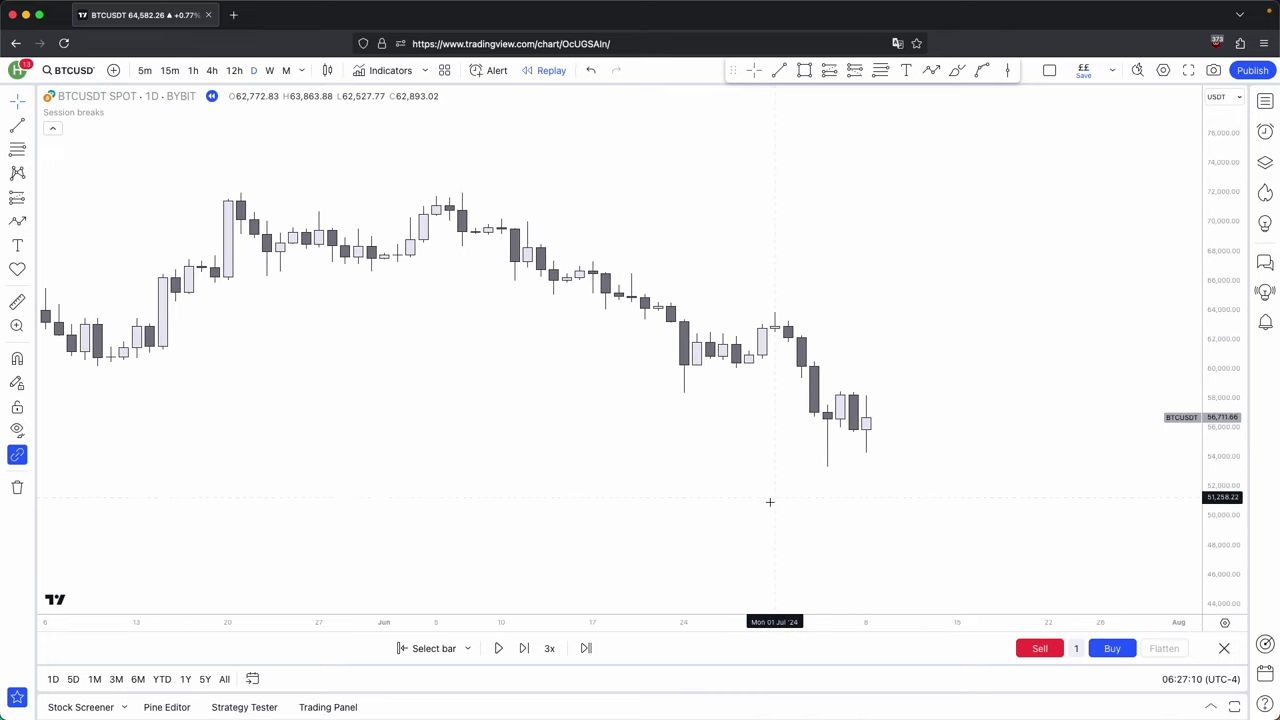
{"action": "scroll", "coordinate": [760, 450], "scroll_direction": "right", "scroll_amount": 3}
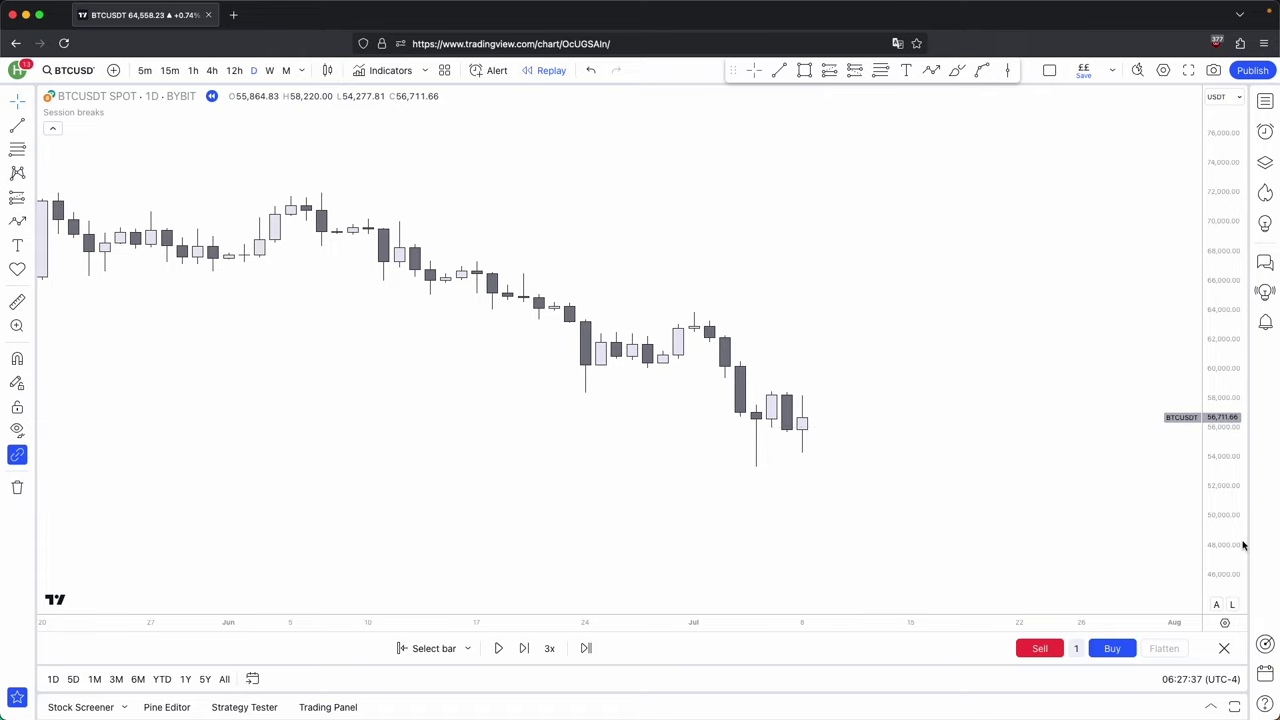
{"action": "left_click_drag", "start_coordinate": [1243, 543], "coordinate": [1235, 310]}
{"action": "left_click_drag", "start_coordinate": [938, 442], "coordinate": [955, 374]}
{"action": "scroll", "coordinate": [958, 374], "scroll_direction": "down", "scroll_amount": 2}
{"action": "left_click_drag", "start_coordinate": [1225, 320], "coordinate": [1225, 536]}
{"action": "scroll", "coordinate": [1000, 432], "scroll_direction": "down", "scroll_amount": 2}
{"action": "left_click_drag", "start_coordinate": [985, 427], "coordinate": [832, 473]}
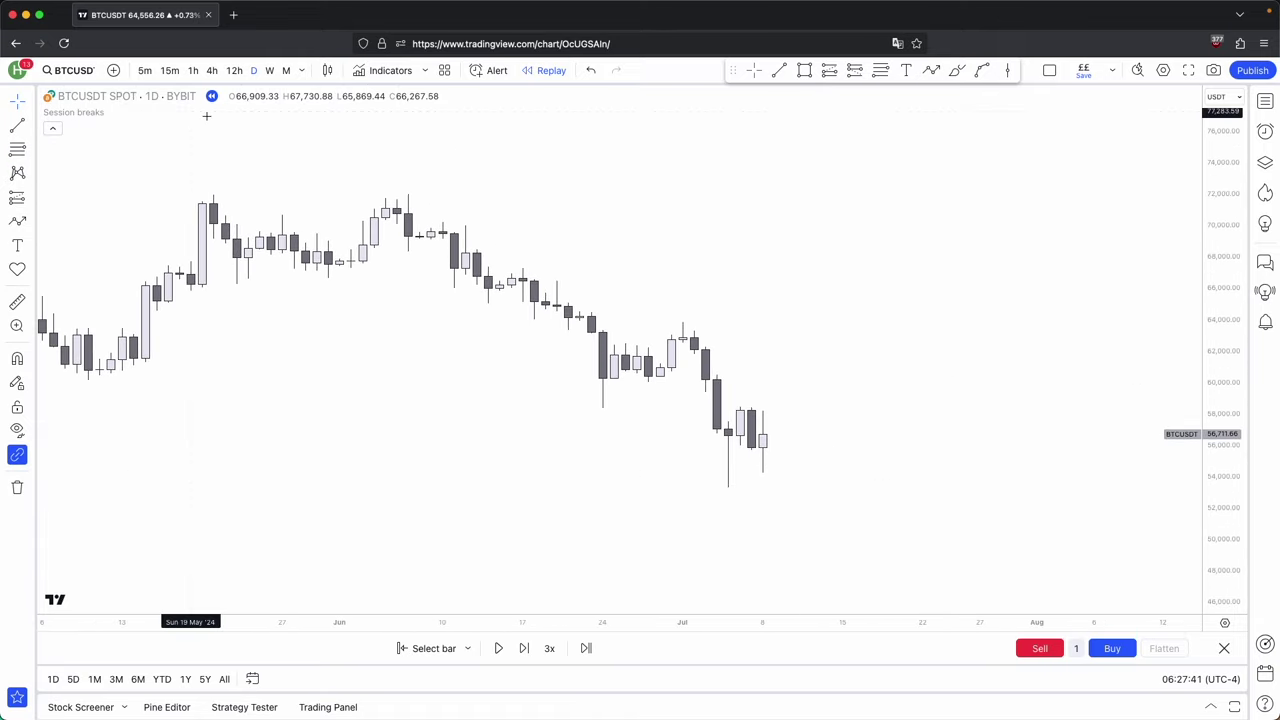
Draw a straight downward path along the decline from early June to 18 July, and delete it.
{"action": "left_click", "coordinate": [931, 71]}
{"action": "left_click", "coordinate": [420, 134]}
{"action": "left_click", "coordinate": [877, 409]}
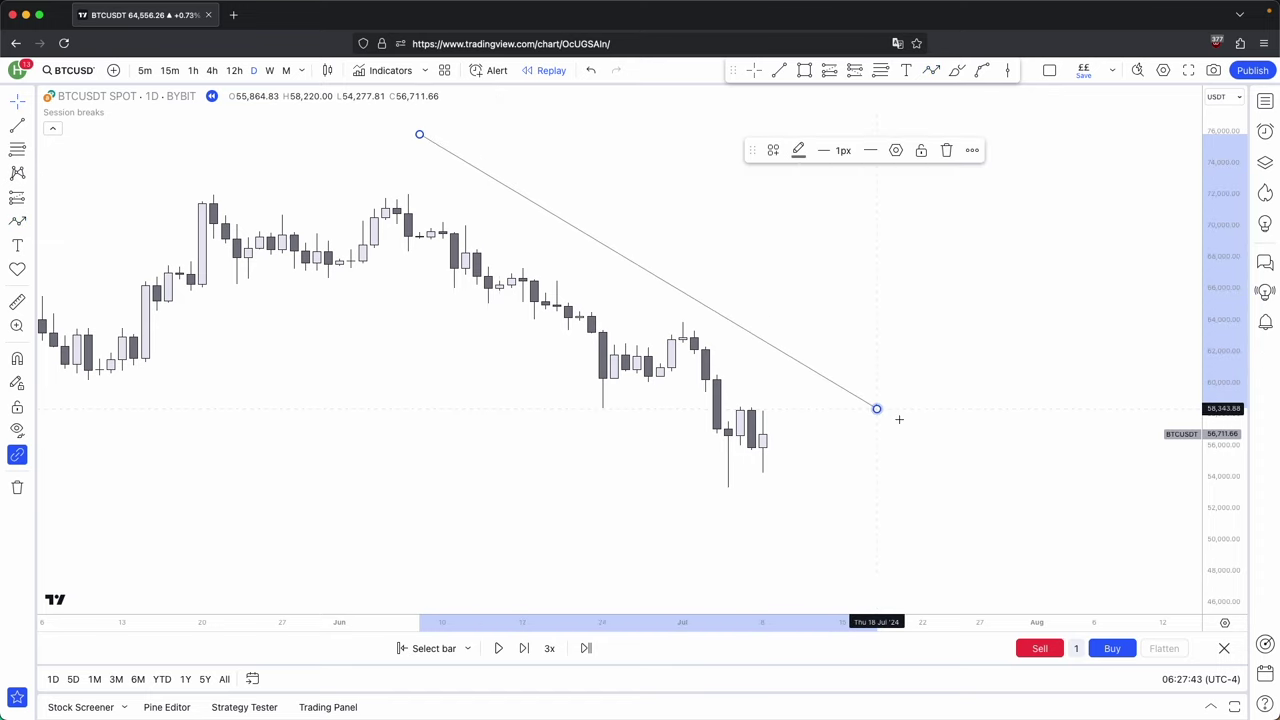
{"action": "left_click", "coordinate": [944, 150]}
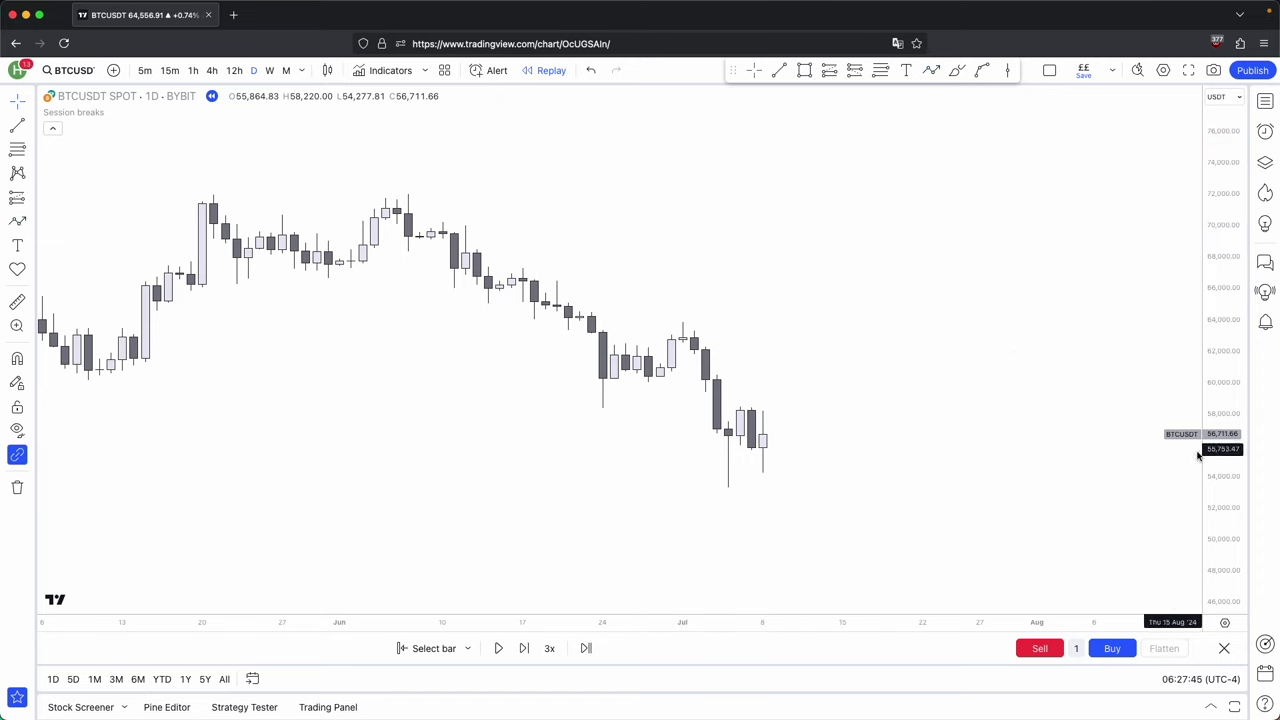
Mark the price gap at the 24 June drop with a thin rectangle starting at 22 June and extended to about 6 July.
{"action": "left_click", "coordinate": [674, 262], "text": "shift"}
{"action": "left_click", "coordinate": [737, 272]}
{"action": "left_click", "coordinate": [739, 273]}
{"action": "left_click_drag", "start_coordinate": [799, 372], "coordinate": [793, 345]}
{"action": "left_click", "coordinate": [804, 70]}
{"action": "left_click", "coordinate": [597, 300], "text": "super"}
{"action": "left_click", "coordinate": [575, 289], "text": "super"}
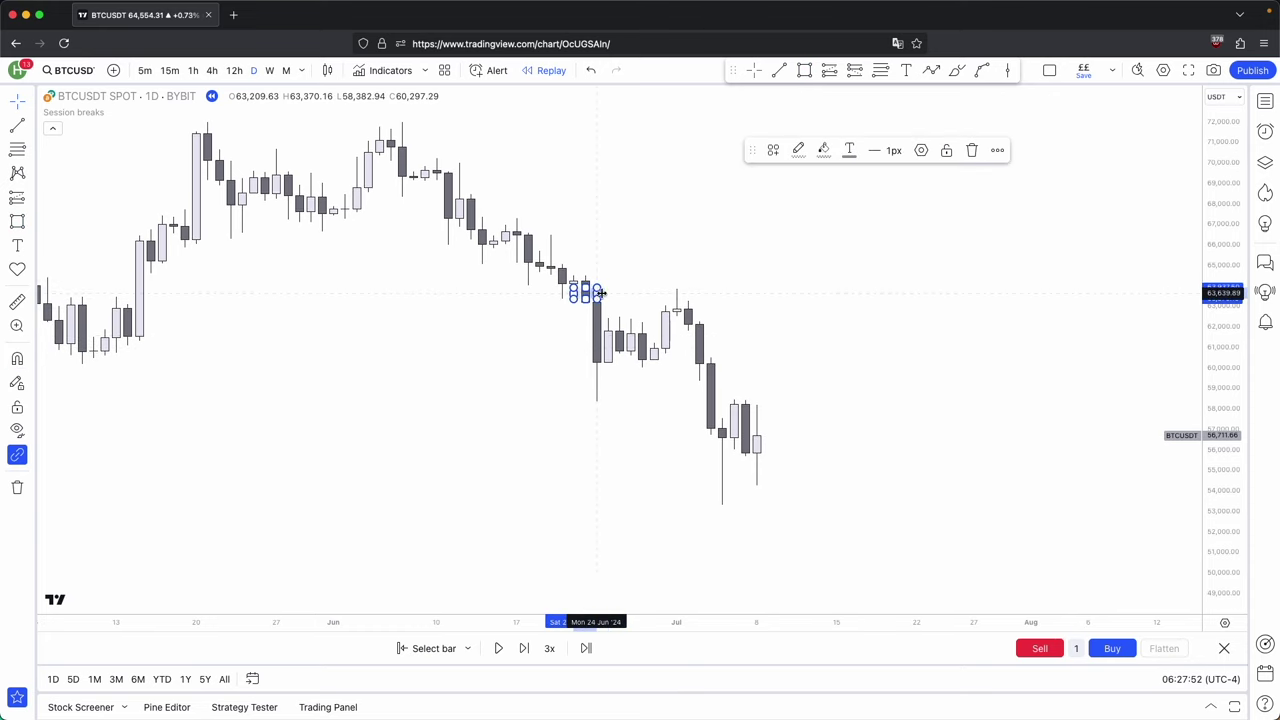
{"action": "left_click_drag", "start_coordinate": [600, 292], "coordinate": [735, 293]}
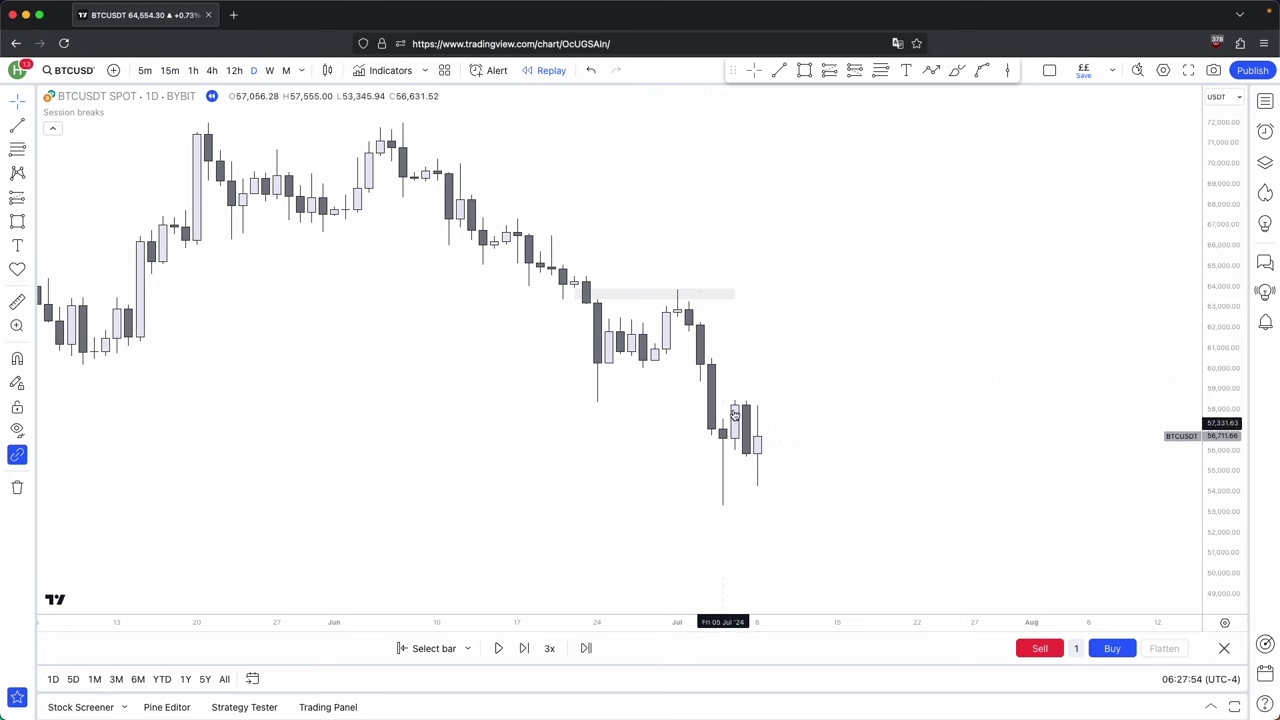
Draw a horizontal trend line from the 24 June candle's low to 30 June.
{"action": "scroll", "coordinate": [735, 415], "scroll_direction": "down", "scroll_amount": 3}
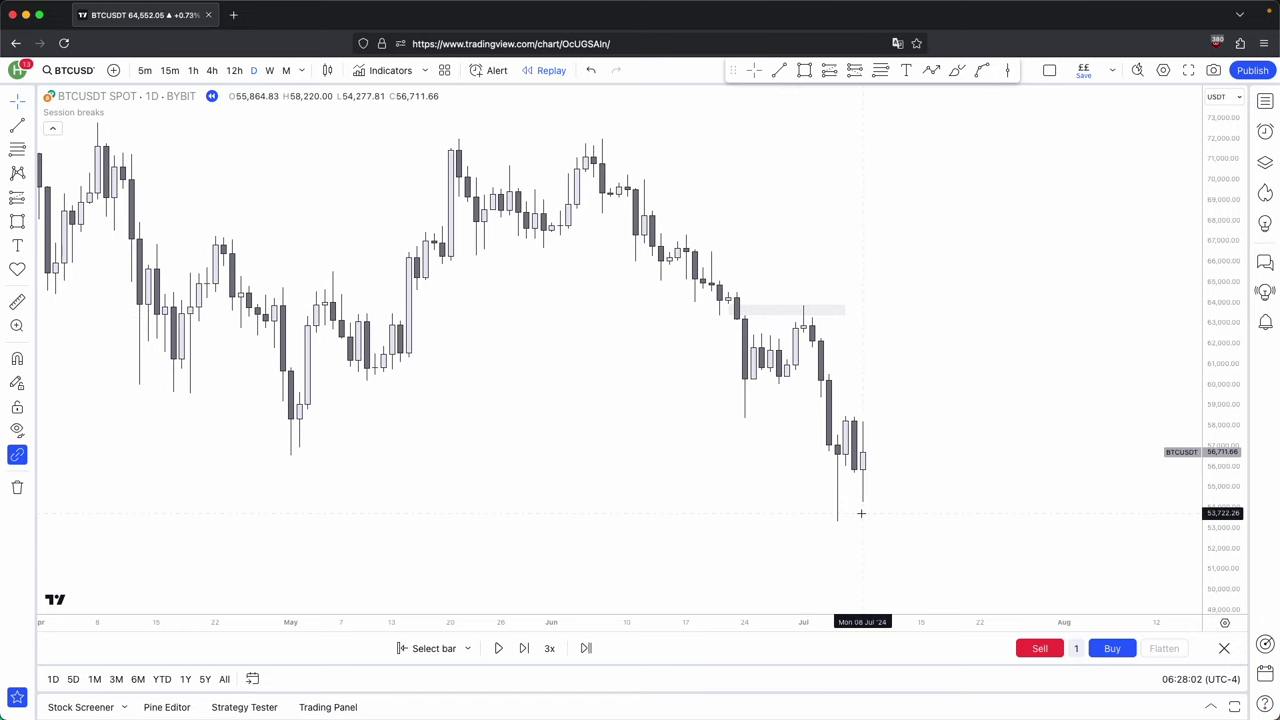
{"action": "left_click_drag", "start_coordinate": [860, 514], "coordinate": [838, 483]}
{"action": "left_click", "coordinate": [778, 70]}
{"action": "left_click_drag", "start_coordinate": [730, 418], "coordinate": [782, 418]}
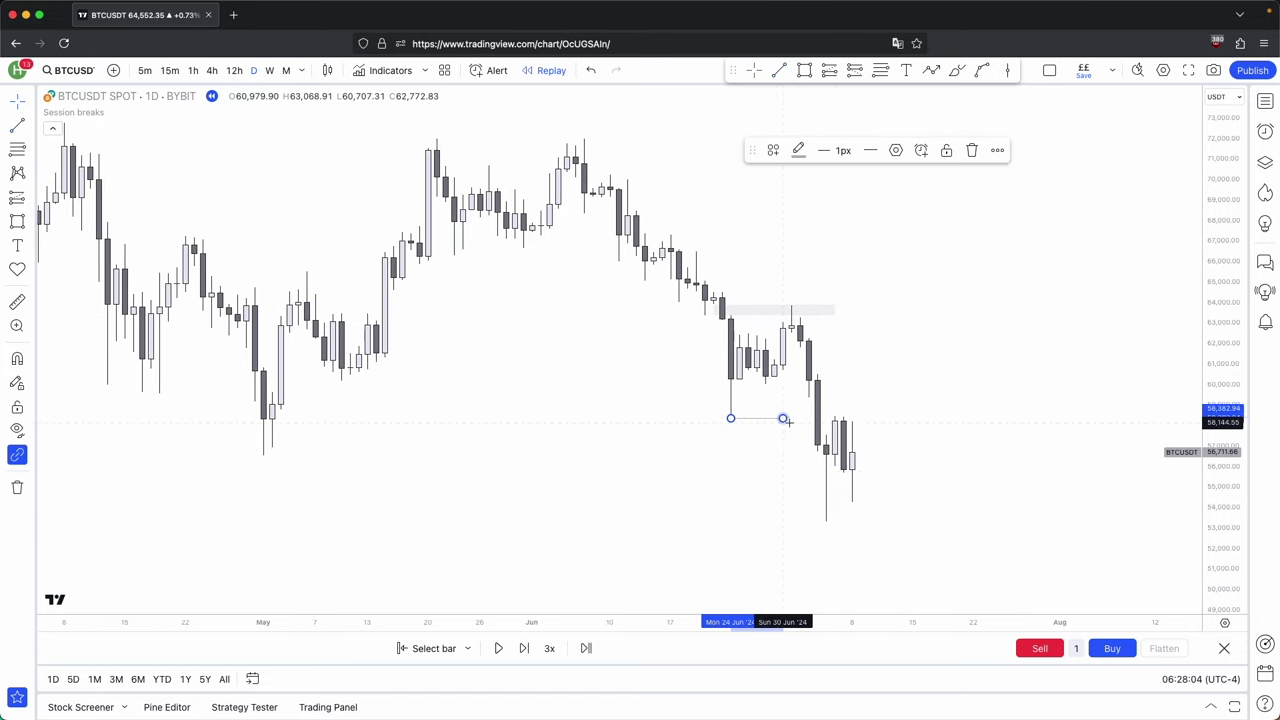
Draw a horizontal trend line from the 1 May low across to the early July candles.
{"action": "left_click", "coordinate": [778, 71]}
{"action": "left_click", "coordinate": [265, 455]}
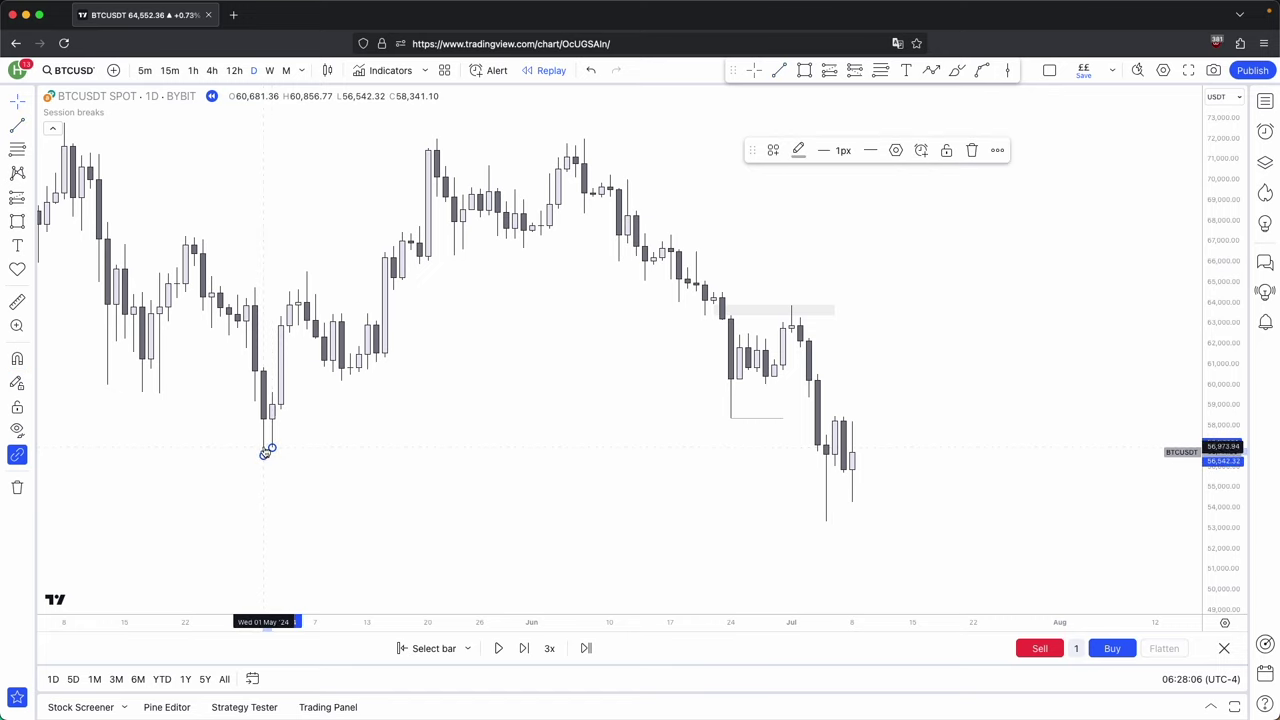
{"action": "left_click", "coordinate": [826, 455]}
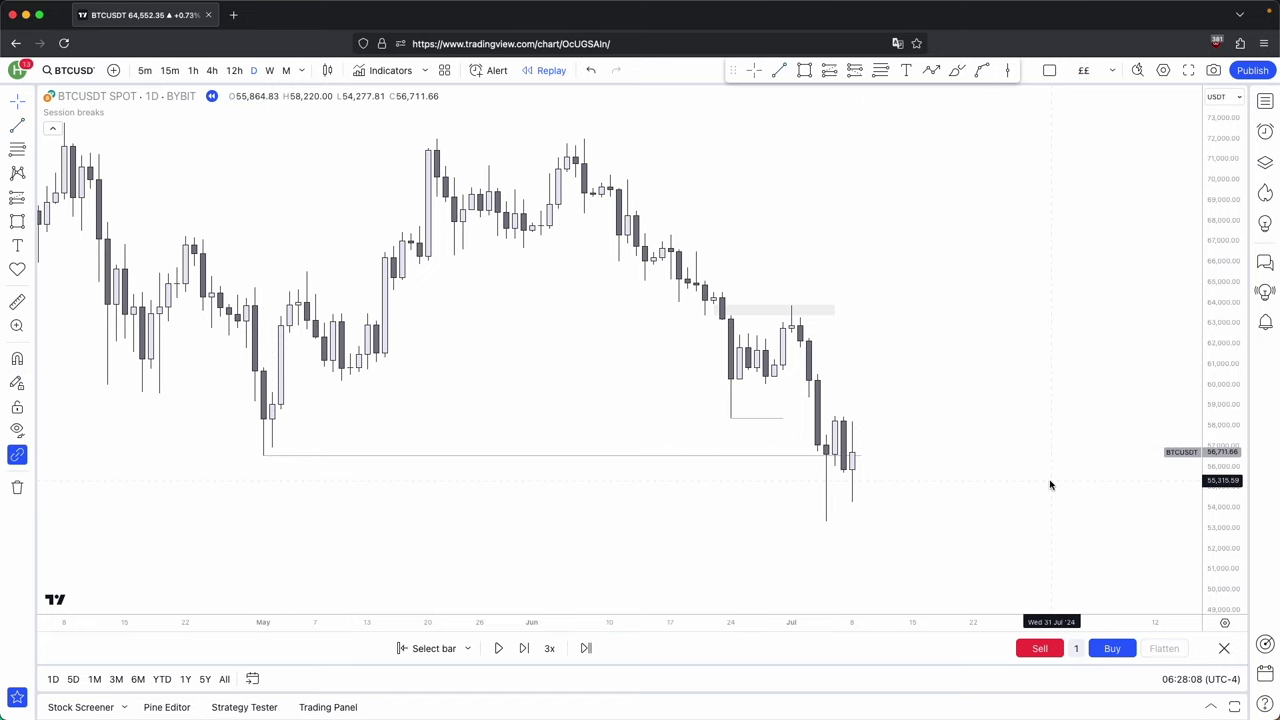
Measure the price drop from above the 2 July candle down to the 5 July low.
{"action": "left_click", "coordinate": [733, 240], "text": "shift"}
{"action": "left_click", "coordinate": [823, 244]}
{"action": "left_click", "coordinate": [907, 268]}
{"action": "left_click_drag", "start_coordinate": [903, 517], "coordinate": [900, 530]}
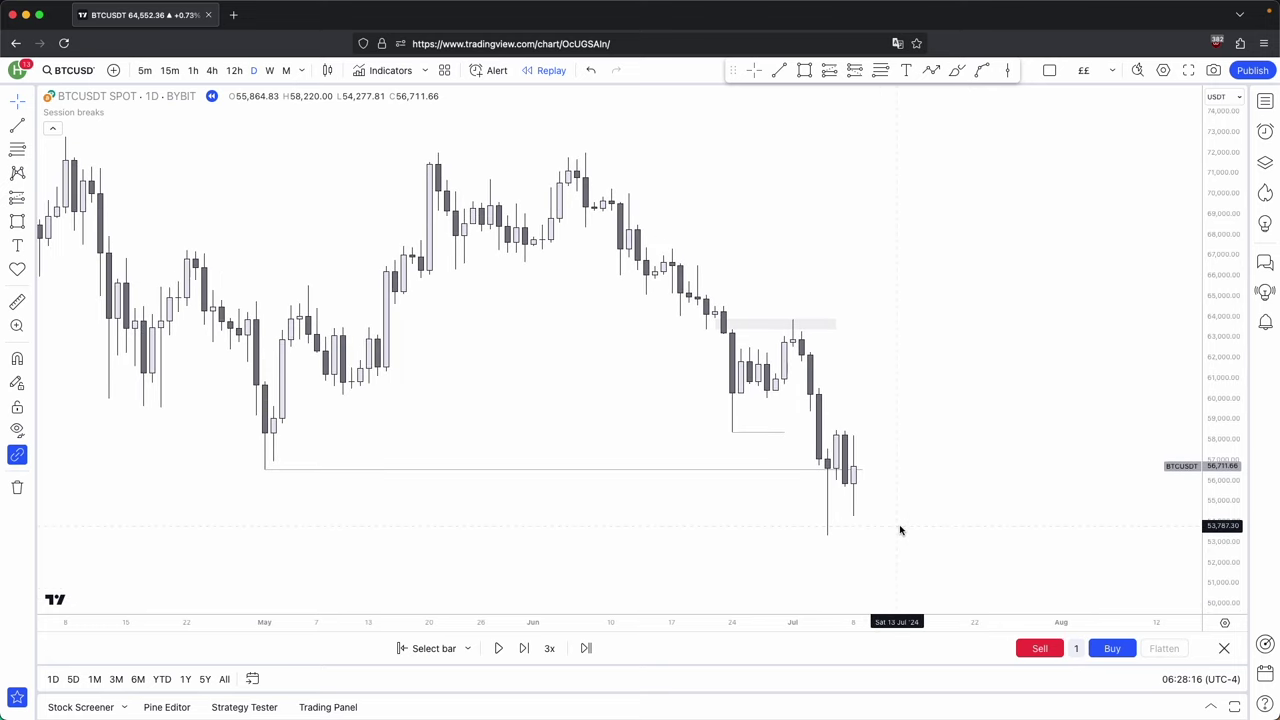
{"action": "left_click", "coordinate": [800, 304], "text": "shift"}
{"action": "left_click", "coordinate": [825, 537]}
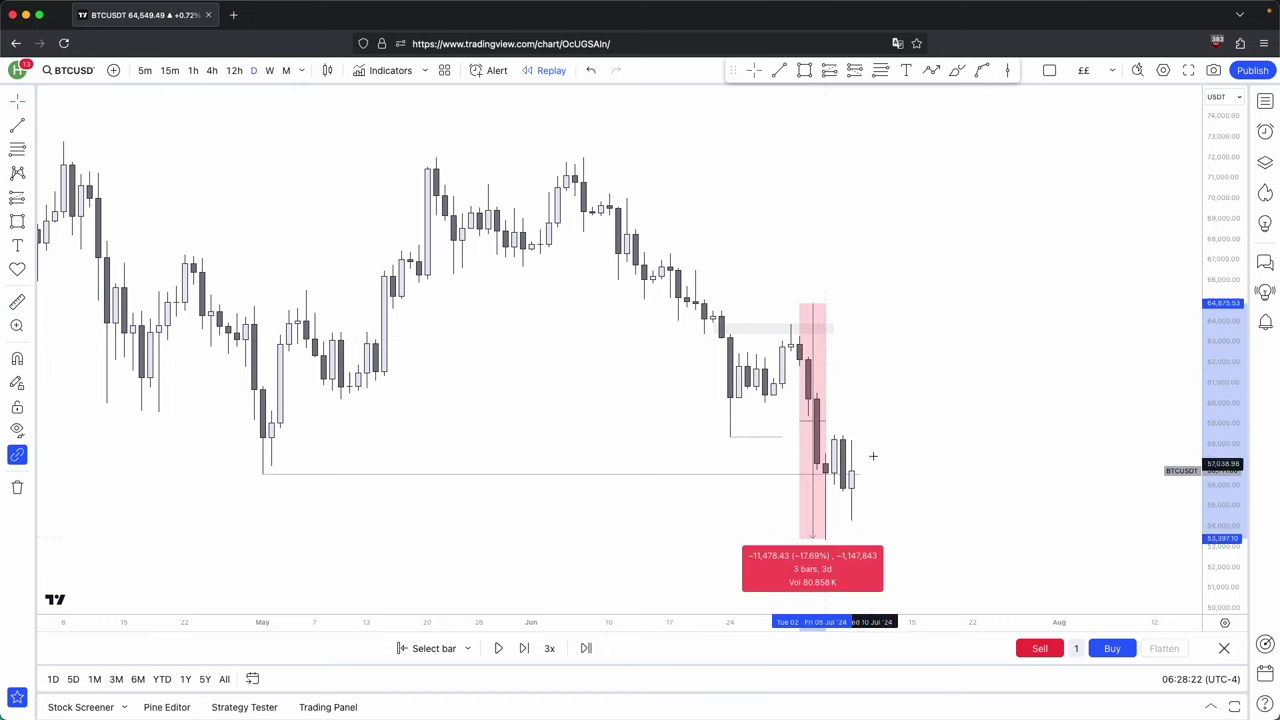
Mark the price gap at the 4 July candle's top, near 60,300, with a thin rectangle extended to about 18 July.
{"action": "left_click", "coordinate": [884, 440]}
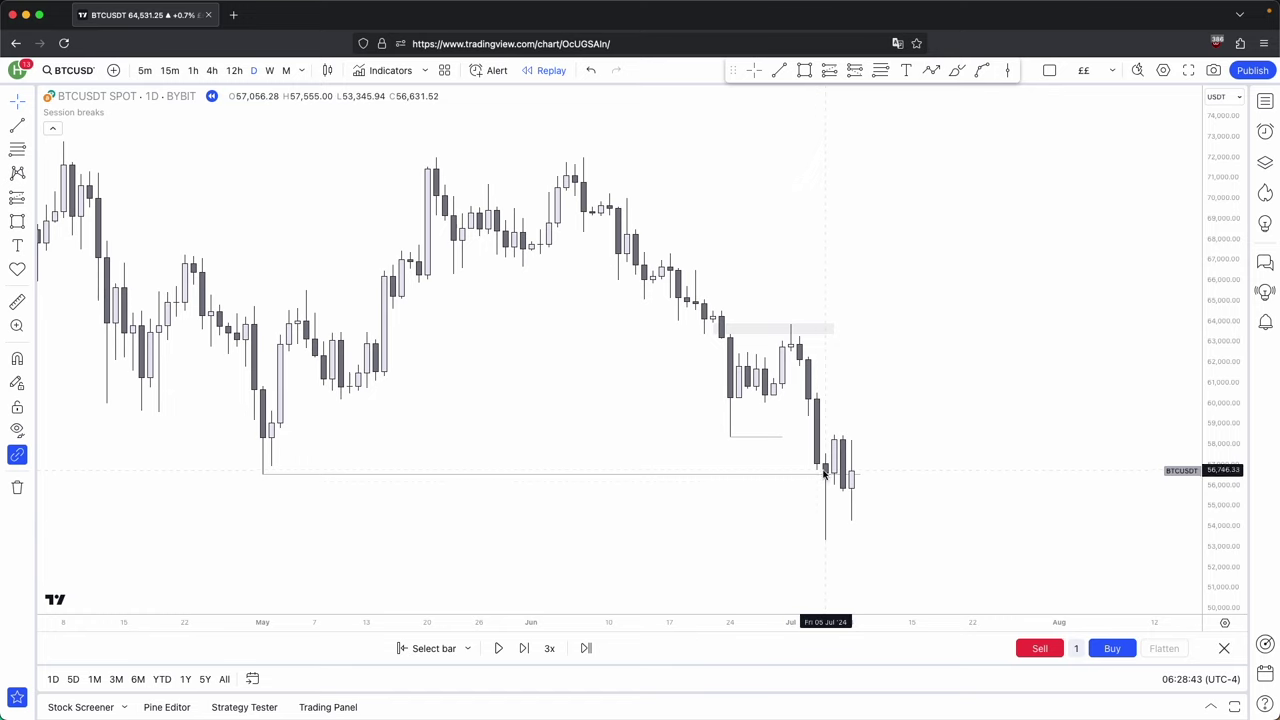
{"action": "scroll", "coordinate": [845, 402], "scroll_direction": "up", "scroll_amount": 2}
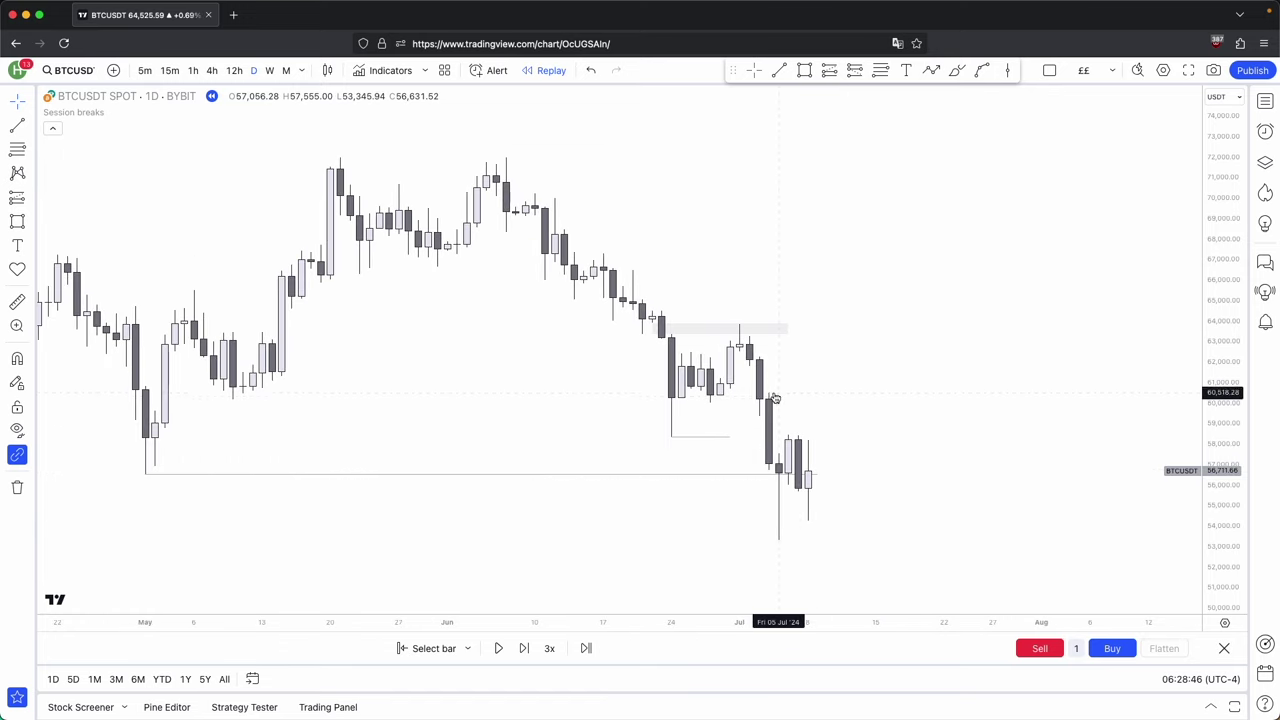
{"action": "left_click_drag", "start_coordinate": [1216, 511], "coordinate": [1216, 415]}
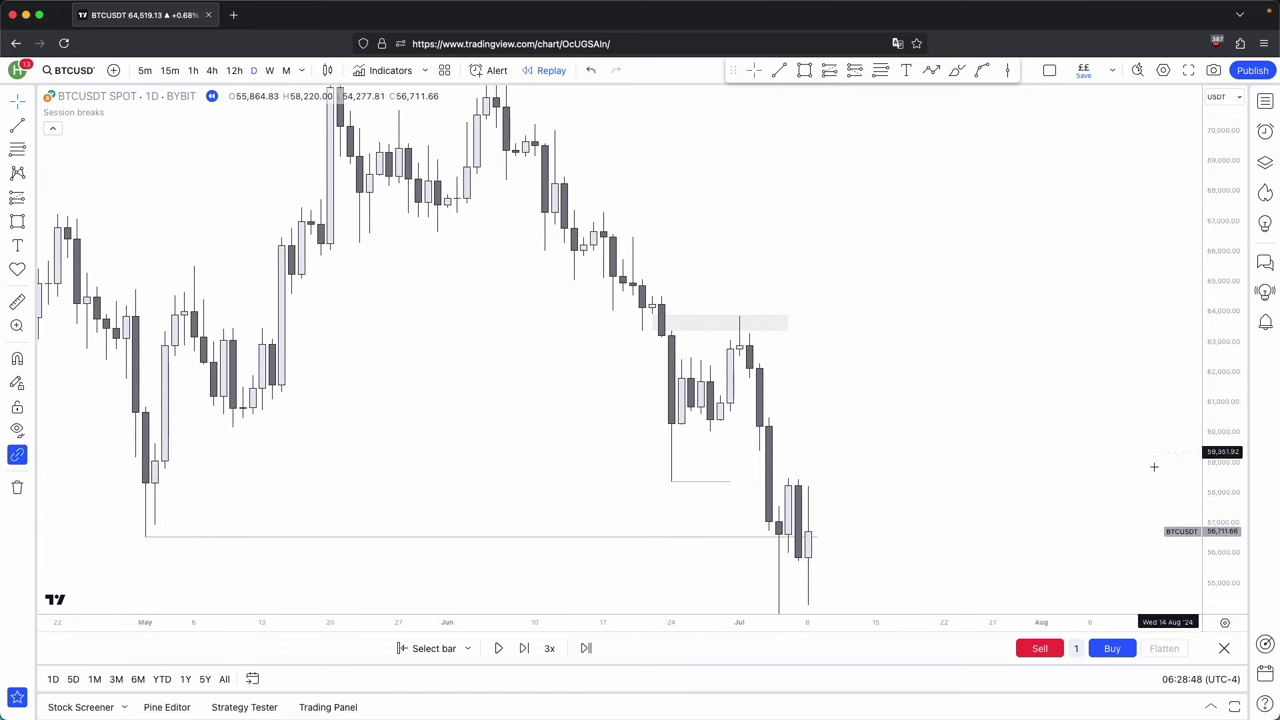
{"action": "left_click_drag", "start_coordinate": [1150, 462], "coordinate": [1131, 437]}
{"action": "left_click", "coordinate": [749, 395]}
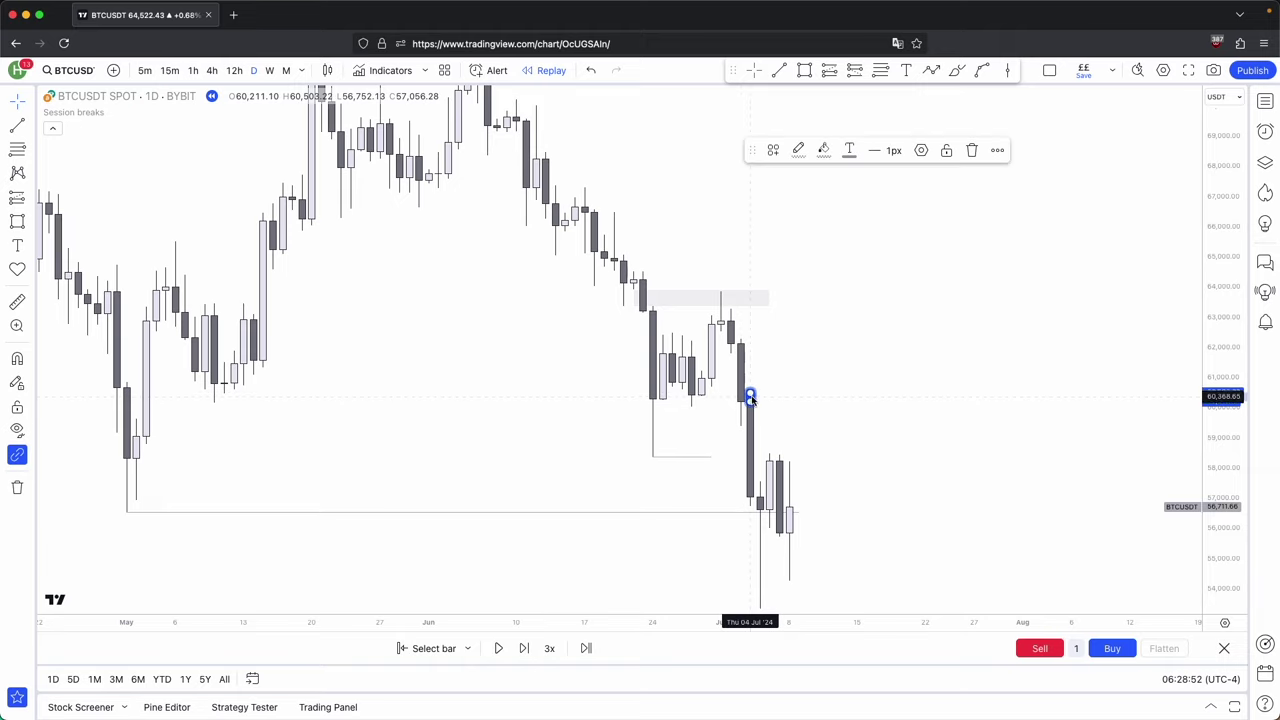
{"action": "left_click_drag", "start_coordinate": [751, 398], "coordinate": [884, 400]}
{"action": "left_click", "coordinate": [887, 380]}
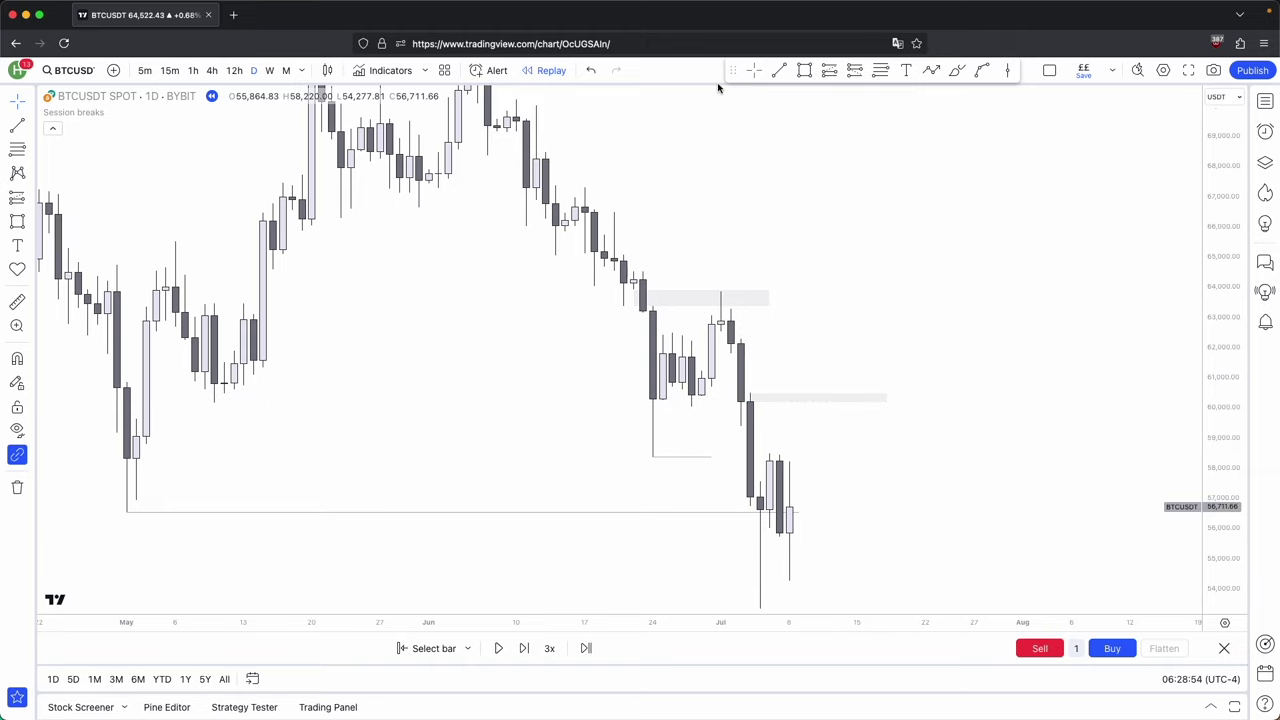
Mark the gap at the 3 July candle's top, near 62,200, with a thin rectangle extended to about 24 July.
{"action": "left_click", "coordinate": [802, 67]}
{"action": "mouse_move", "coordinate": [741, 341]}
{"action": "left_mouse_down"}
{"action": "mouse_move", "coordinate": [946, 341]}
{"action": "mouse_move", "coordinate": [920, 323]}
{"action": "left_mouse_up"}
{"action": "left_click", "coordinate": [648, 290]}
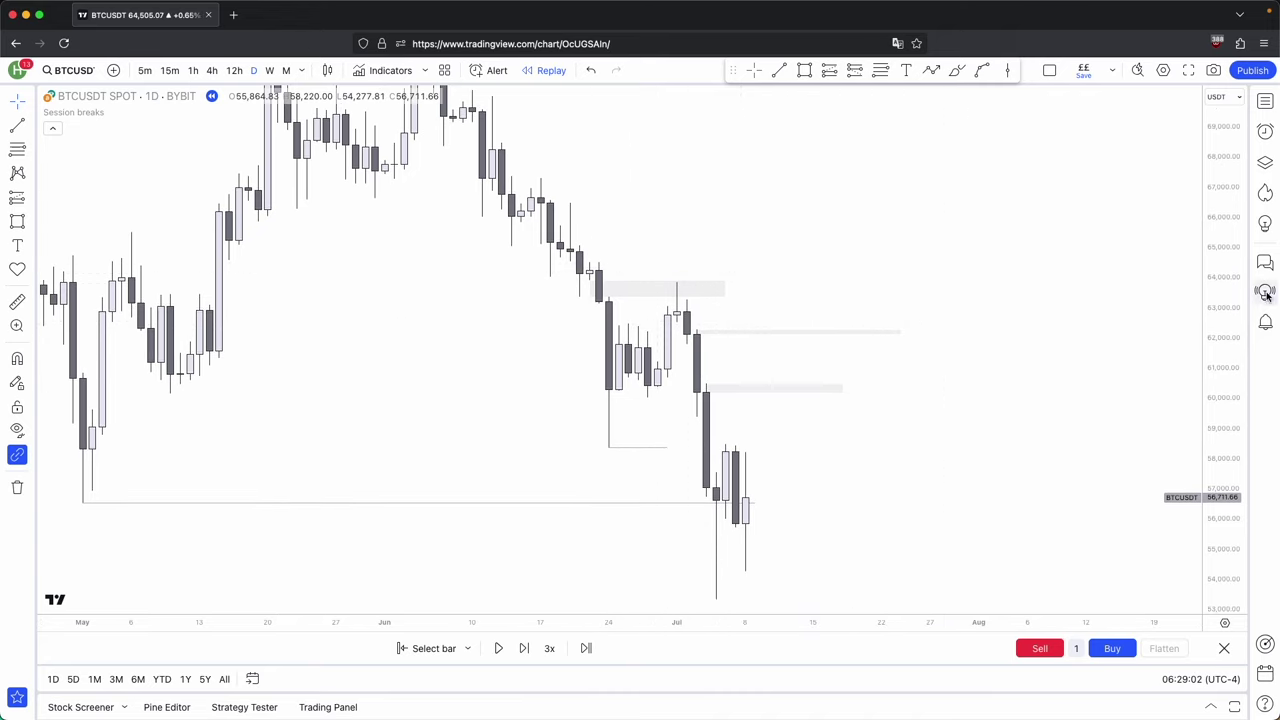
Examine the early July drop and the marked gap zones on the 1-hour chart.
{"action": "left_click_drag", "start_coordinate": [1225, 296], "coordinate": [1220, 493]}
{"action": "scroll", "coordinate": [1100, 470], "scroll_direction": "down", "scroll_amount": 2}
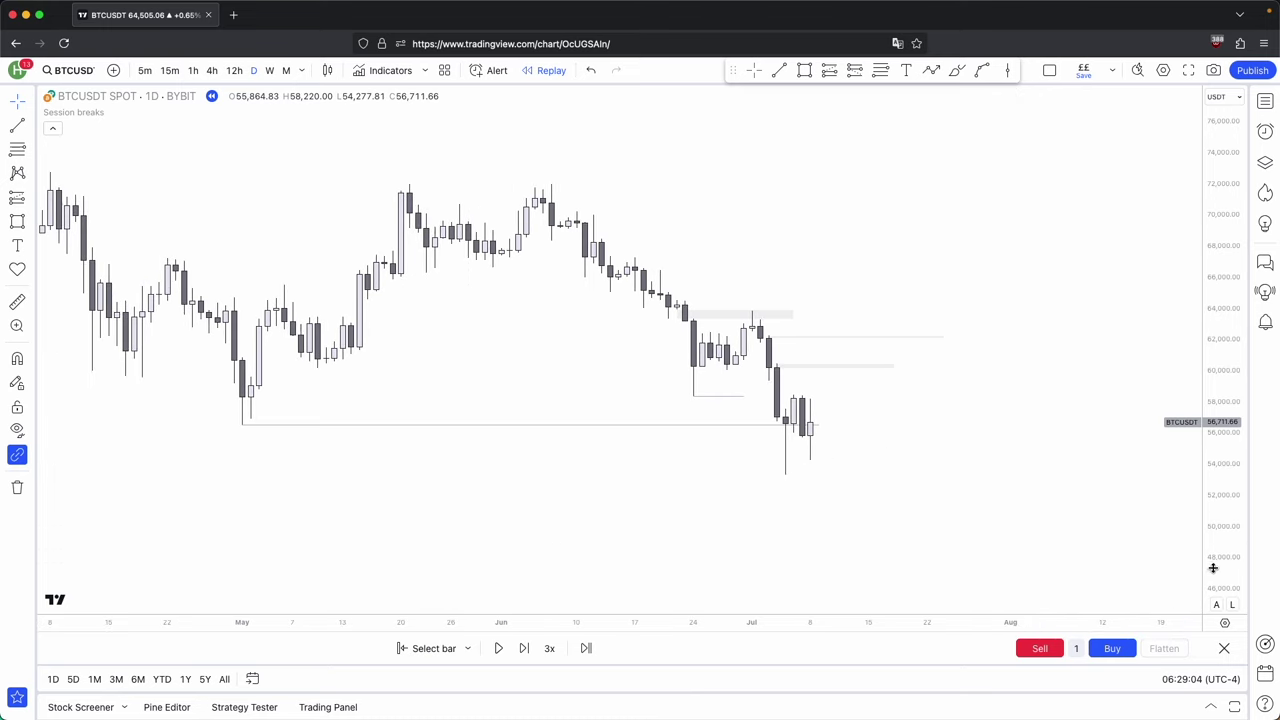
{"action": "scroll", "coordinate": [943, 489], "scroll_direction": "up", "scroll_amount": 3}
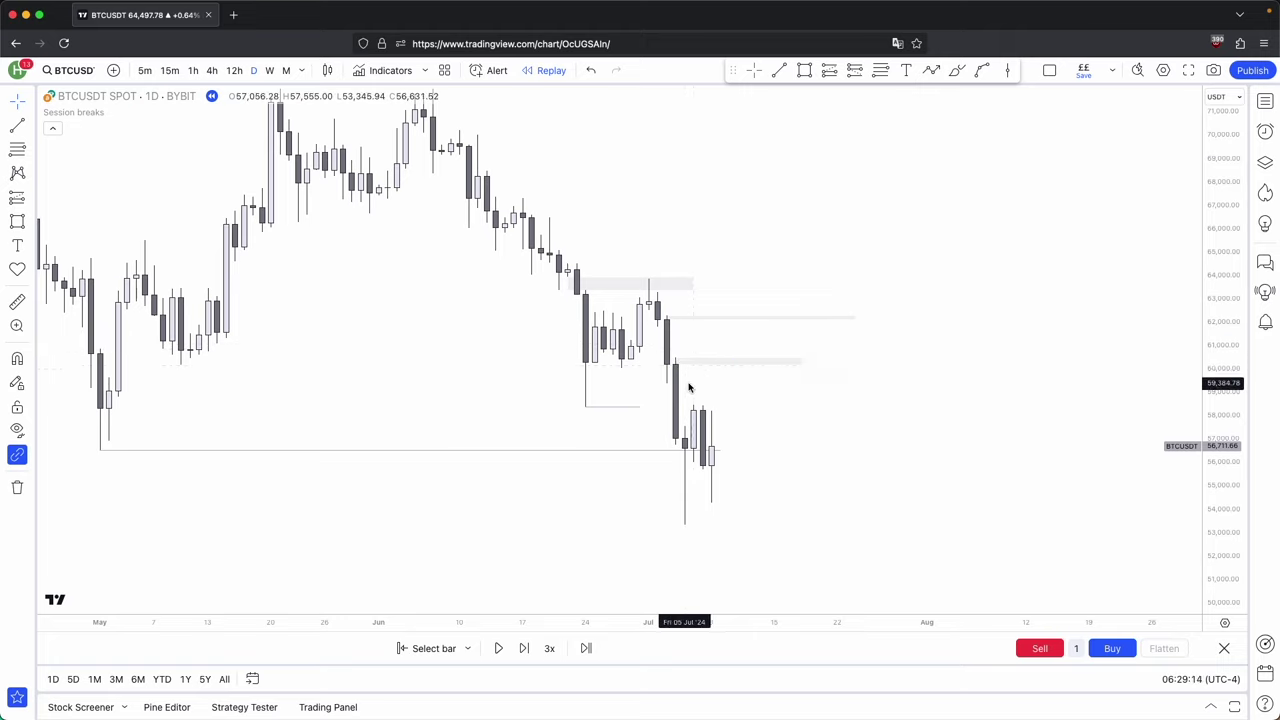
{"action": "left_click", "coordinate": [192, 71]}
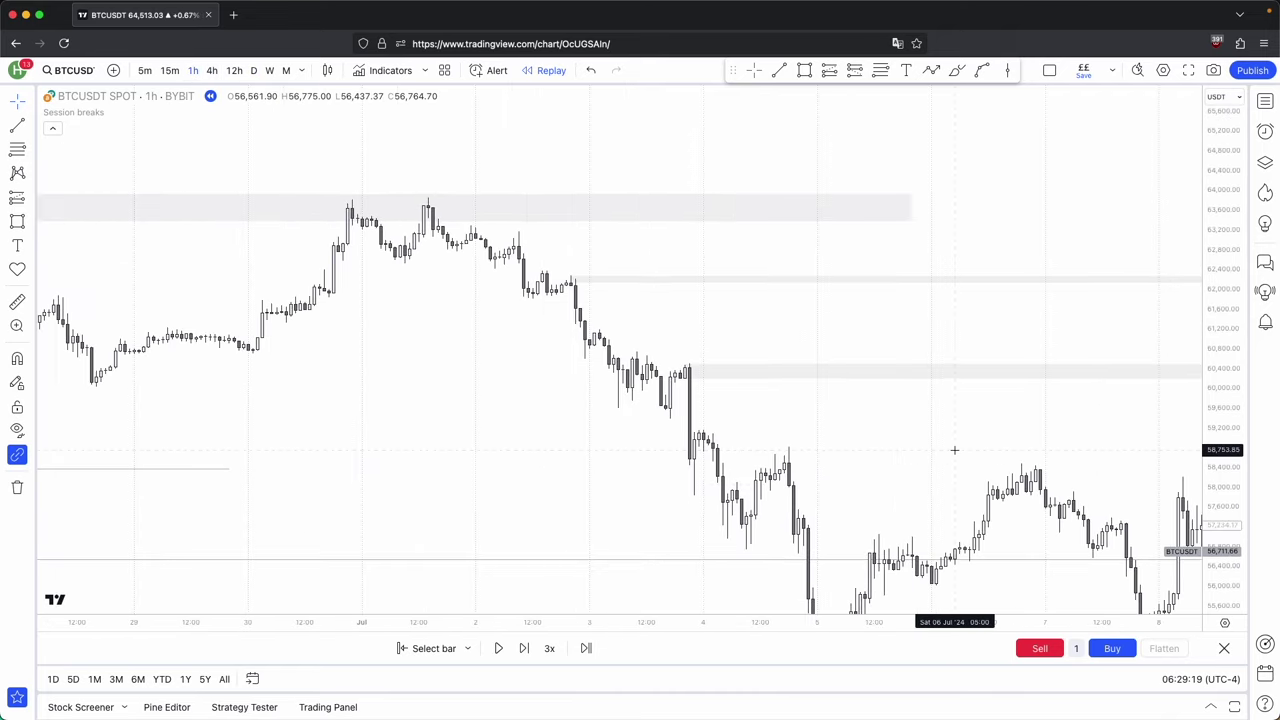
{"action": "scroll", "coordinate": [1177, 586], "scroll_direction": "up", "scroll_amount": 2}
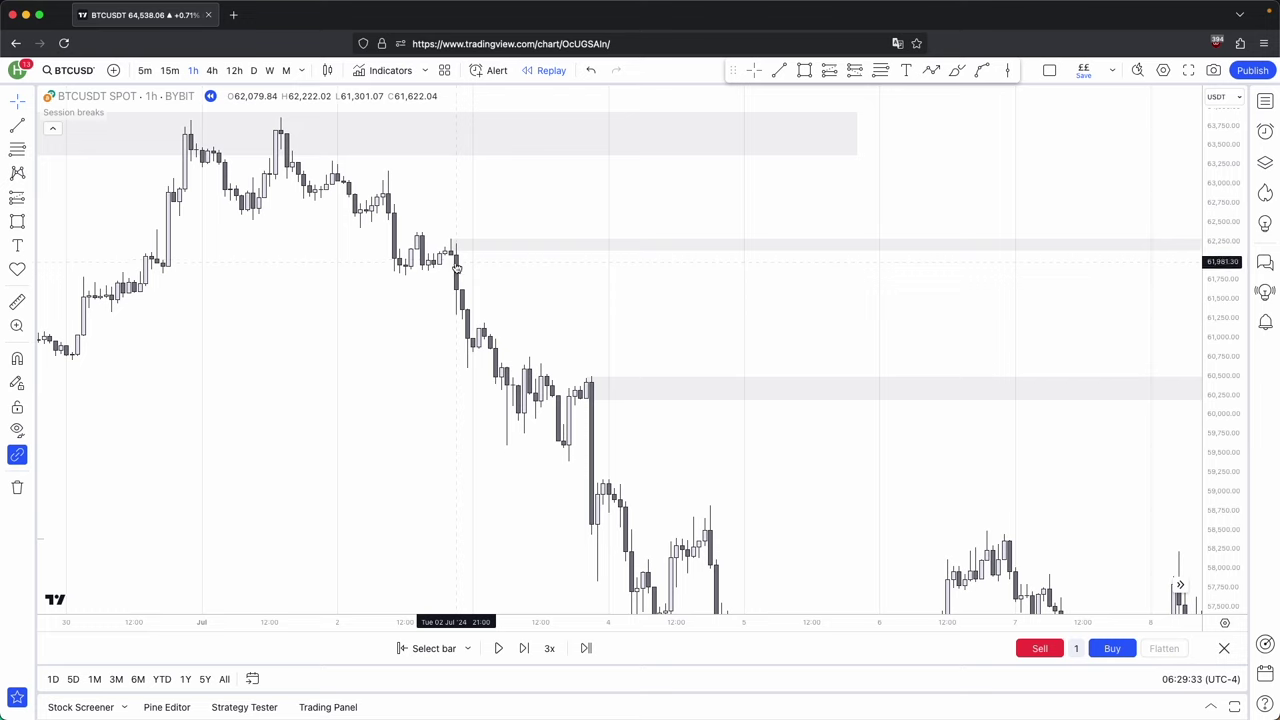
{"action": "left_click_drag", "start_coordinate": [1221, 503], "coordinate": [1220, 475]}
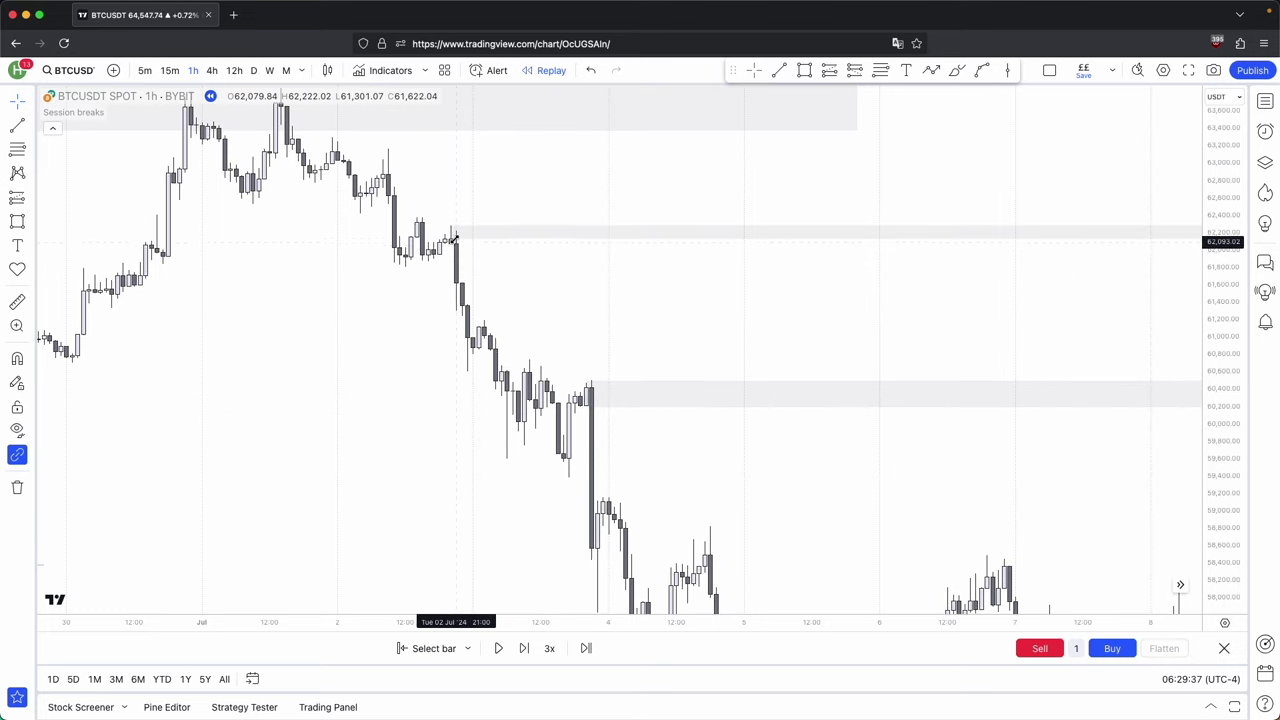
{"action": "left_click_drag", "start_coordinate": [645, 347], "coordinate": [657, 311]}
{"action": "scroll", "coordinate": [628, 319], "scroll_direction": "up", "scroll_amount": 1}
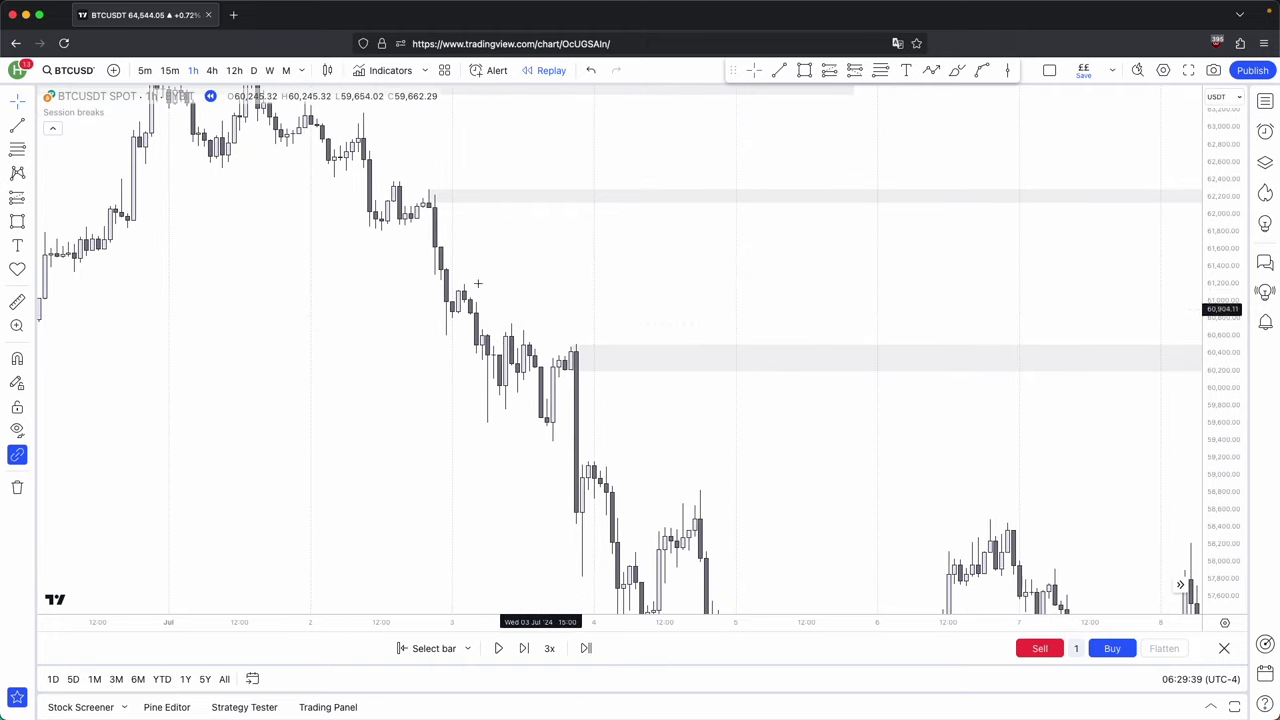
Return to the daily chart and delete the three gap rectangles together with the 24 June low line.
{"action": "left_click", "coordinate": [254, 71]}
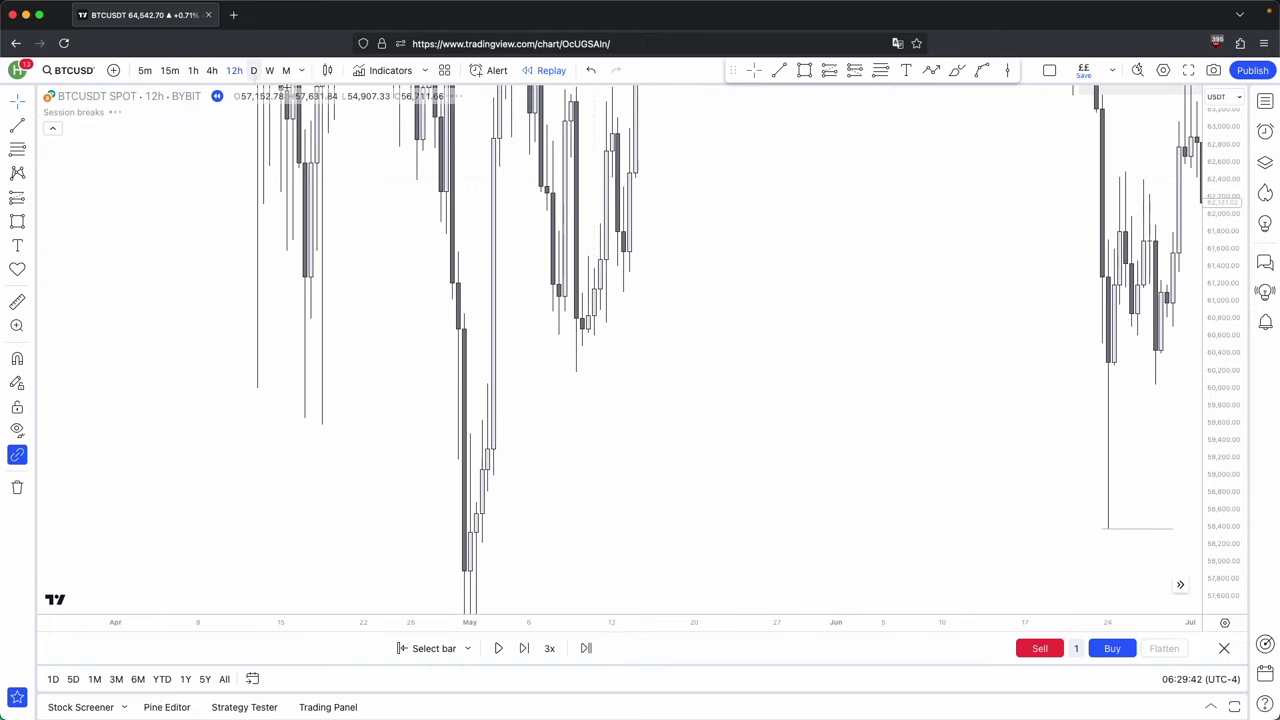
{"action": "scroll", "coordinate": [1193, 447], "scroll_direction": "right", "scroll_amount": 10}
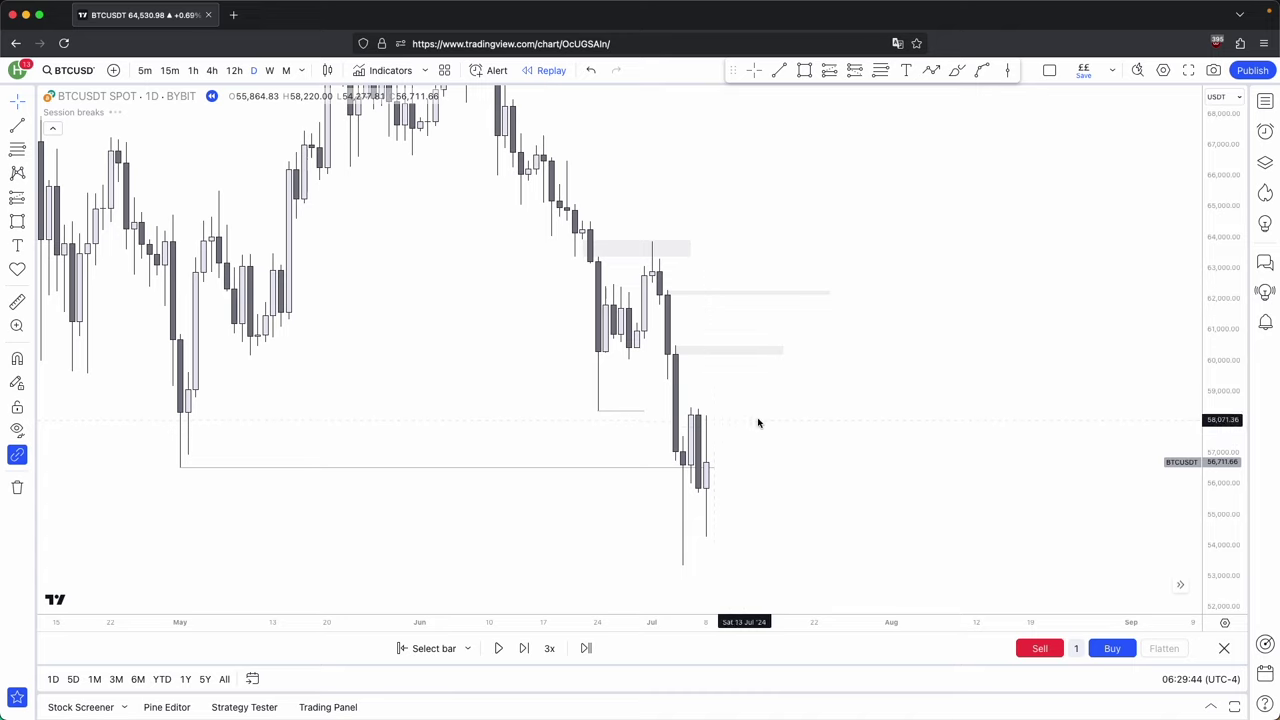
{"action": "left_click_drag", "start_coordinate": [957, 493], "coordinate": [592, 254]}
{"action": "key", "text": "Delete"}
Exit and restart bar replay from 22 June, and delete the trend line drawn from the 1 May low.
{"action": "key", "text": "Escape"}
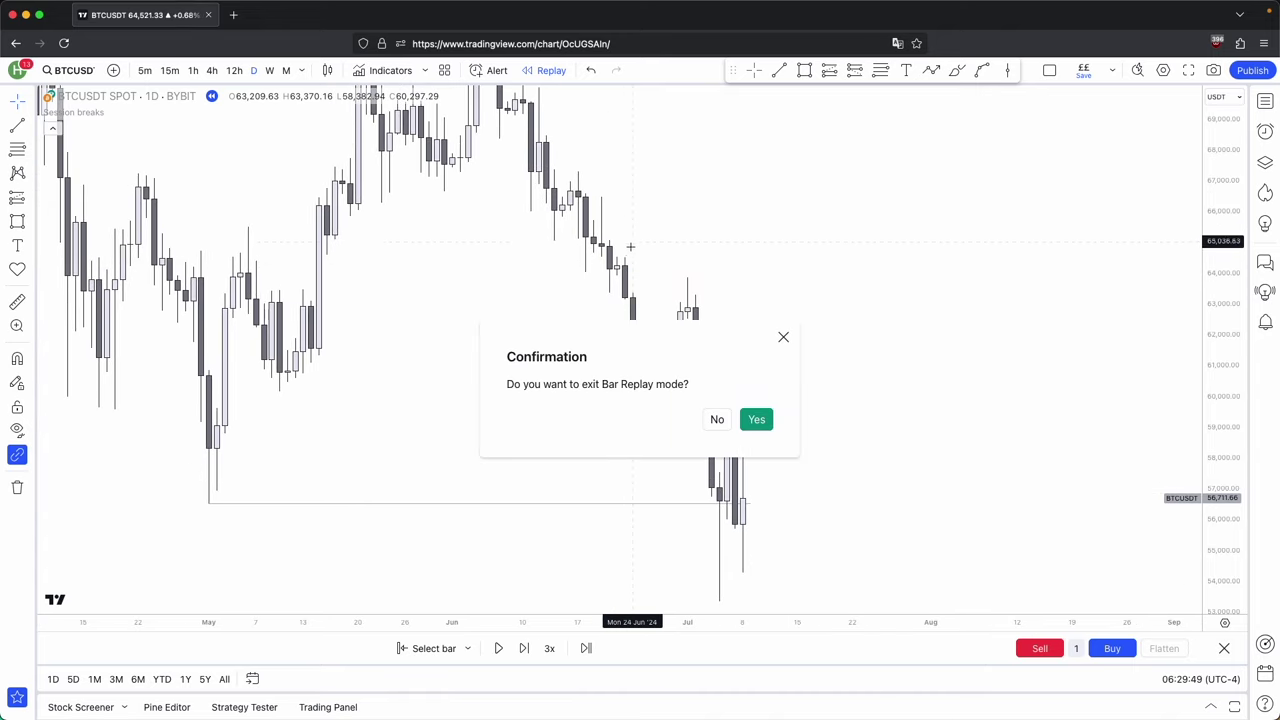
{"action": "left_click", "coordinate": [757, 420]}
{"action": "left_click", "coordinate": [551, 70]}
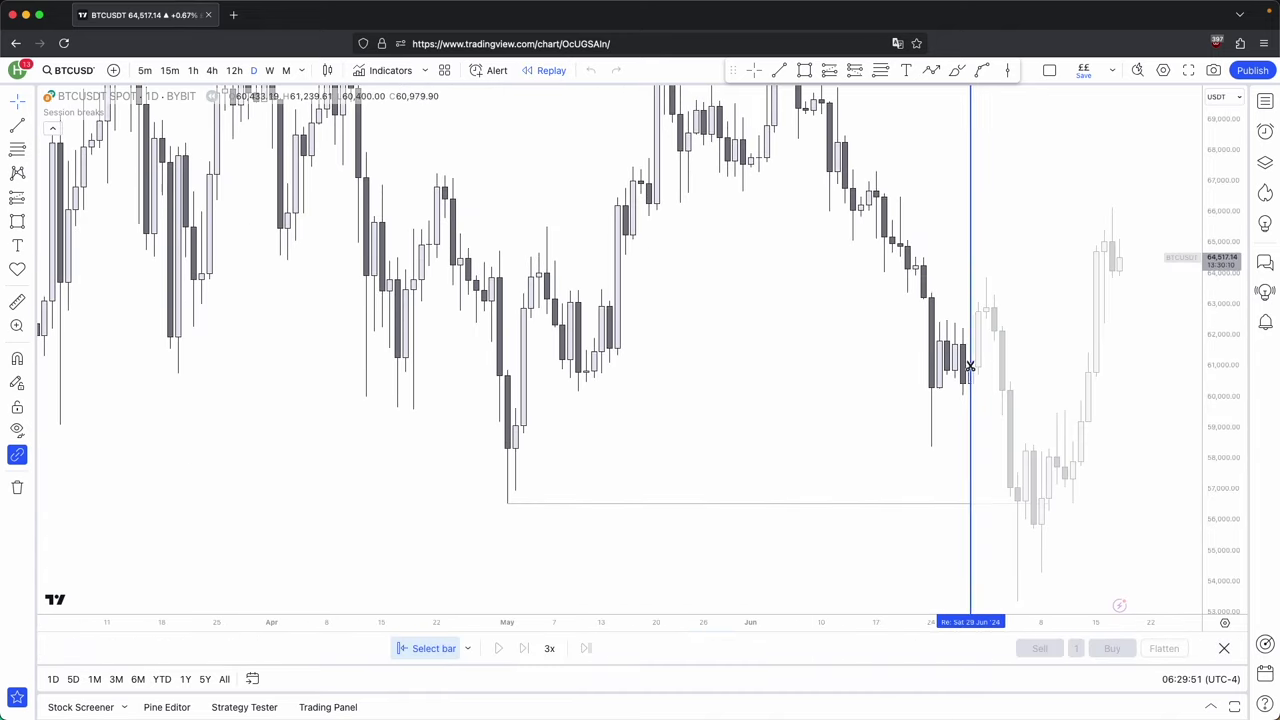
{"action": "left_click", "coordinate": [914, 362]}
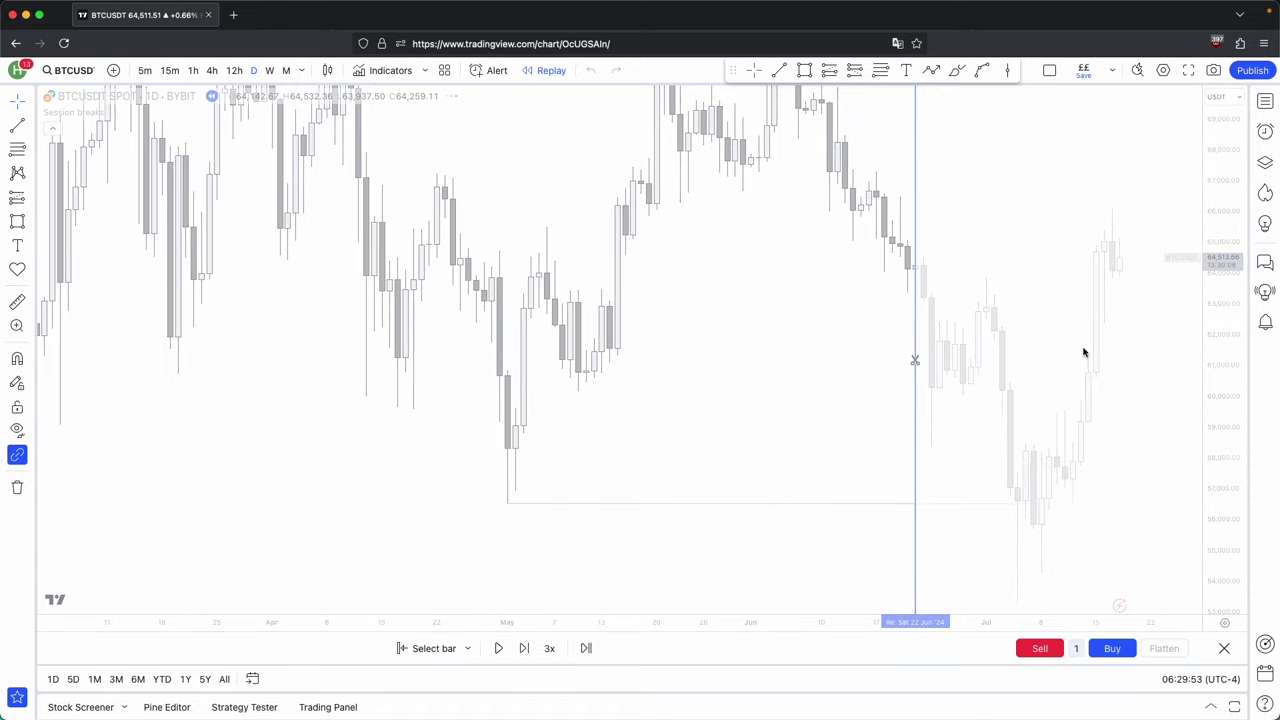
{"action": "left_click", "coordinate": [850, 498]}
{"action": "left_click", "coordinate": [970, 151]}
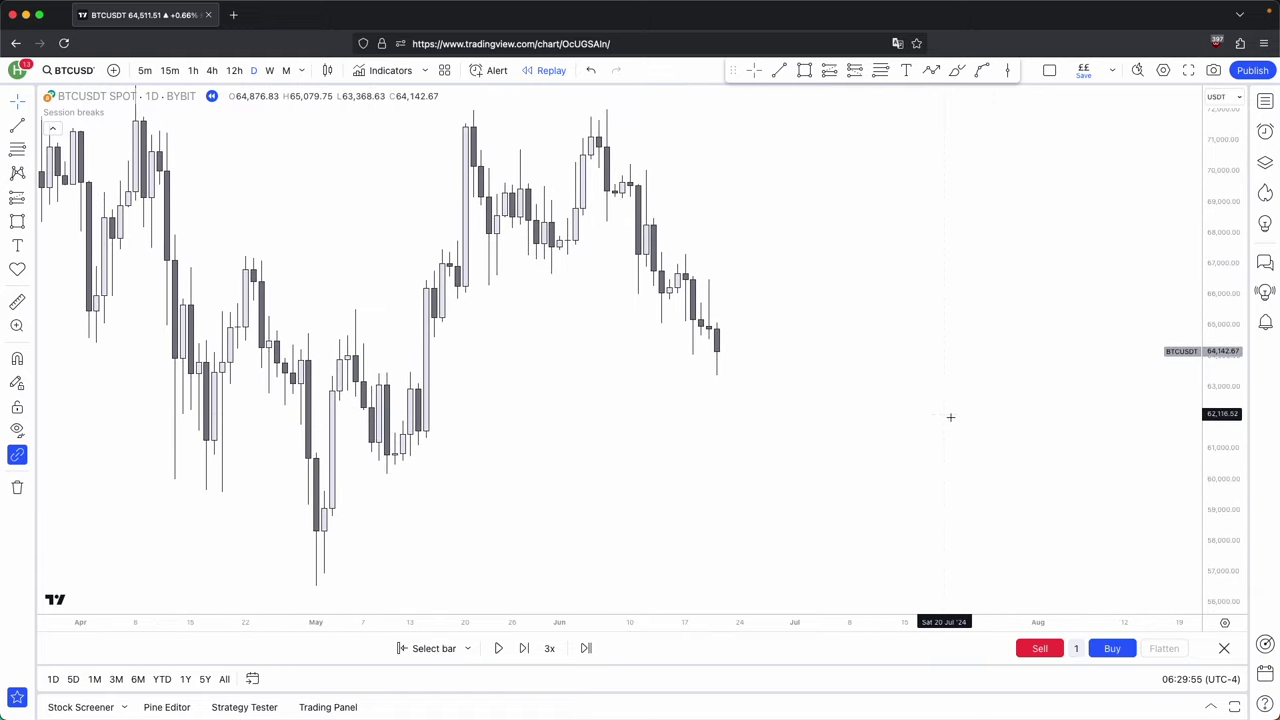
Shade the 20 June candle's upper wick with a rectangle extended to about 18 July.
{"action": "left_click_drag", "start_coordinate": [1225, 603], "coordinate": [1225, 550]}
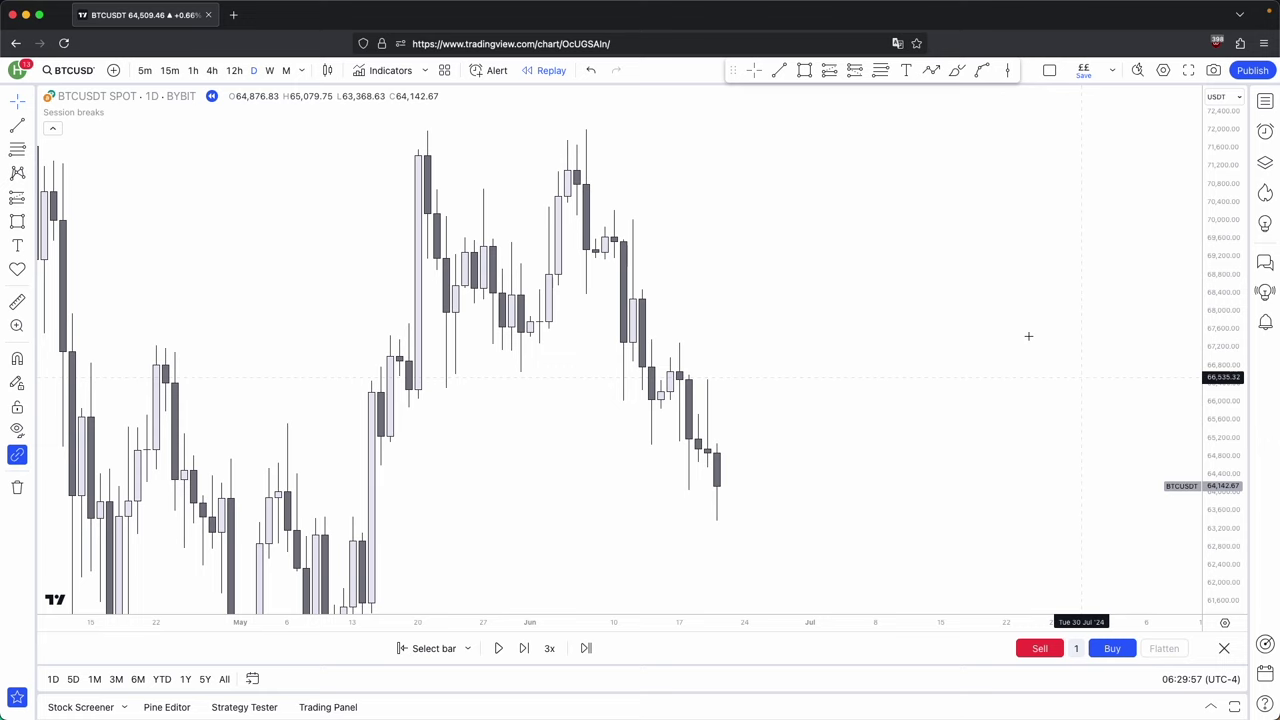
{"action": "left_click", "coordinate": [805, 71]}
{"action": "left_click", "coordinate": [708, 449], "text": "super"}
{"action": "left_click", "coordinate": [968, 381]}
Rewind the replay to the 20 June candle and draw a horizontal trend line from its open to about 30 July.
{"action": "left_click", "coordinate": [428, 648]}
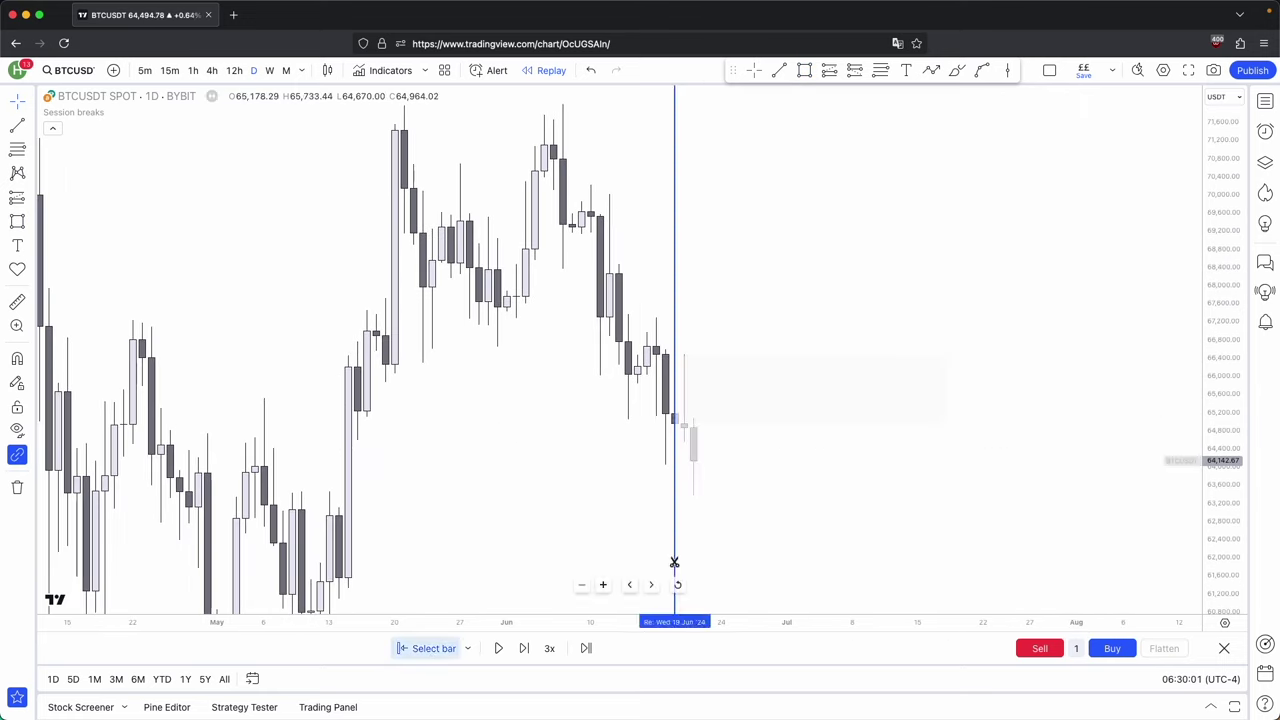
{"action": "left_click", "coordinate": [674, 562]}
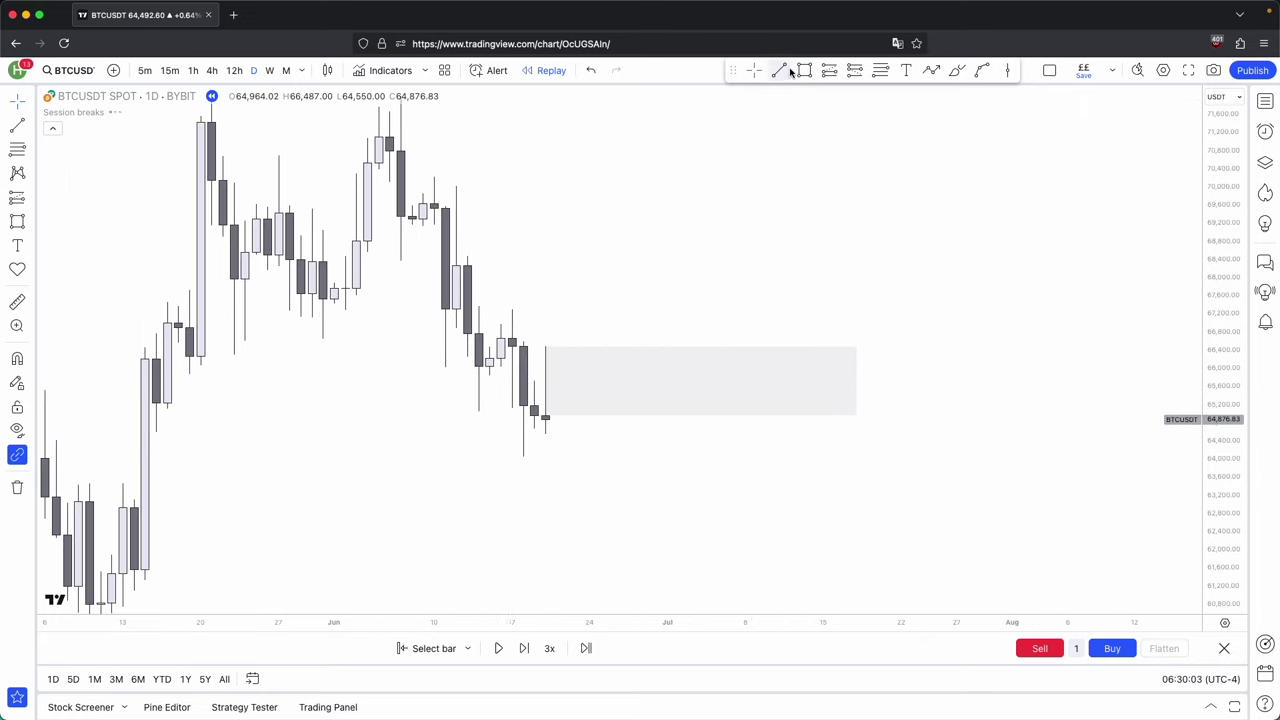
{"action": "left_click", "coordinate": [1028, 487]}
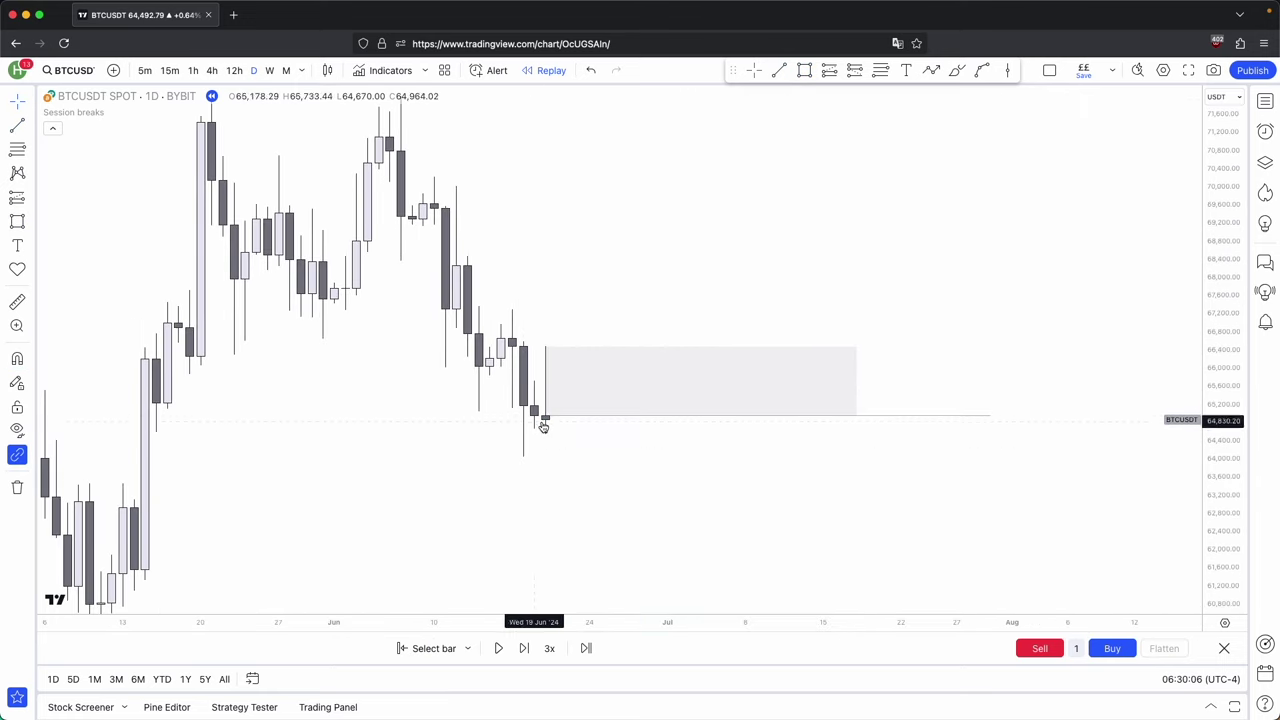
Sketch a zigzag path inside the shaded wick zone, rising from the 20 June open to the high and falling to just below the open.
{"action": "key", "text": "alt+p"}
{"action": "left_click", "coordinate": [659, 421]}
{"action": "left_click", "coordinate": [670, 360]}
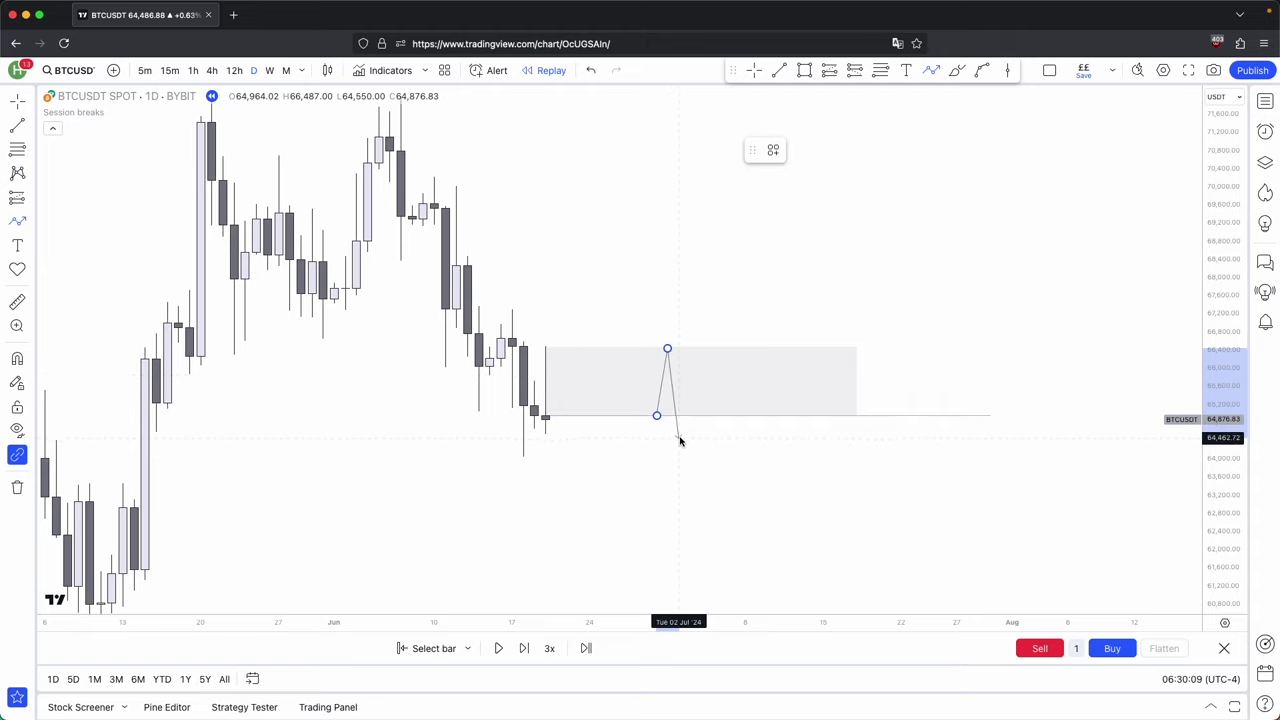
{"action": "left_click", "coordinate": [679, 436]}
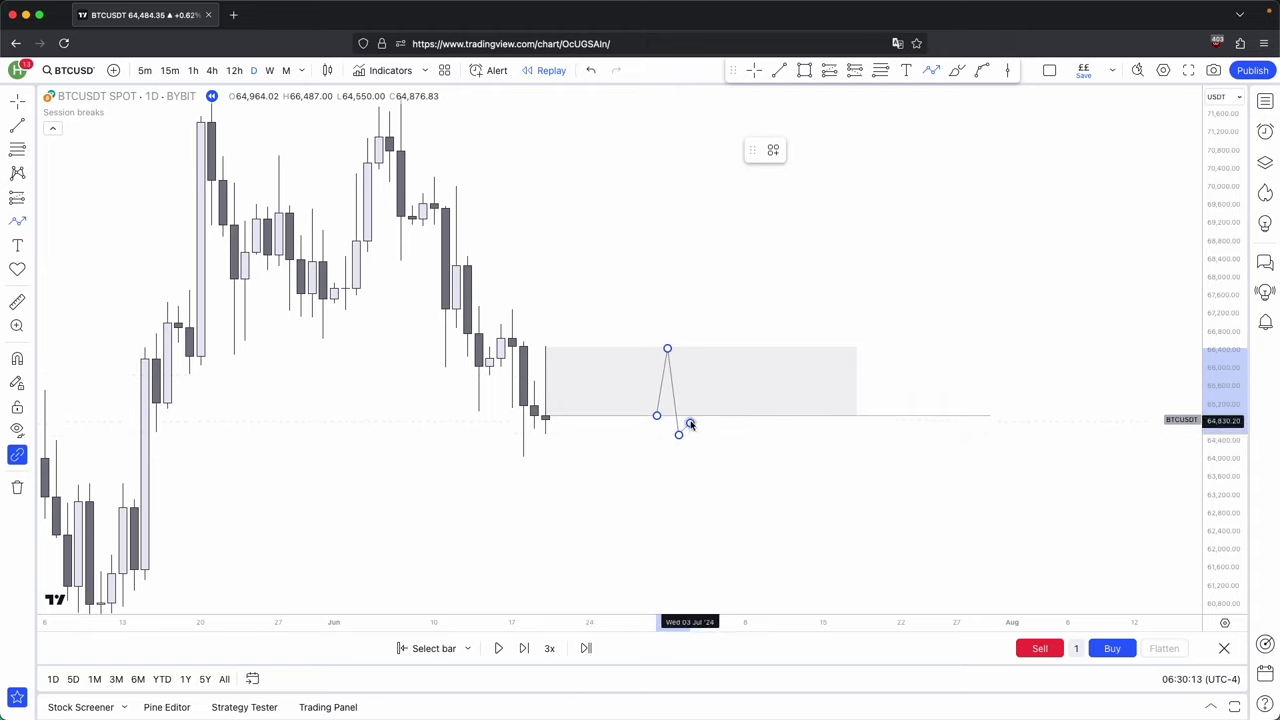
{"action": "double_click", "coordinate": [690, 427]}
{"action": "left_click", "coordinate": [740, 471]}
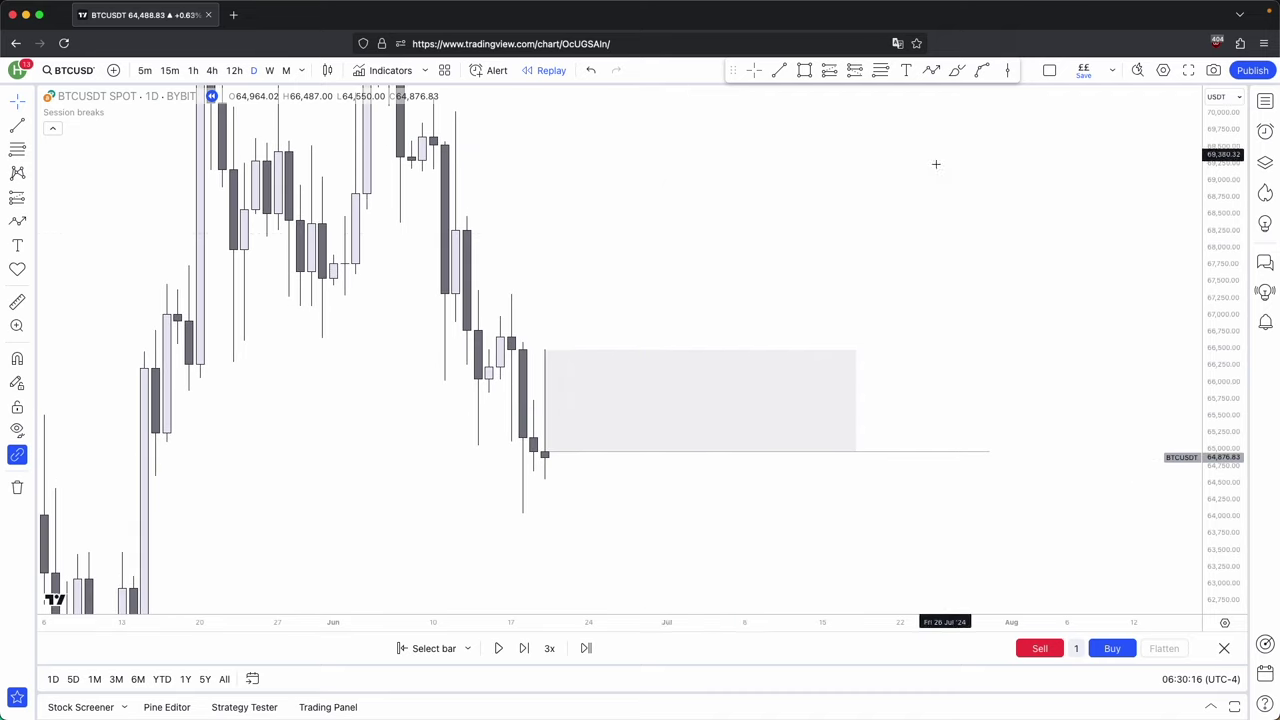
Examine the 20 June price action inside the shaded wick zone on the 1-hour chart and return to the daily chart.
{"action": "left_click", "coordinate": [196, 70]}
{"action": "scroll", "coordinate": [629, 277], "scroll_direction": "down", "scroll_amount": 5}
{"action": "left_click_drag", "start_coordinate": [1226, 597], "coordinate": [1226, 565]}
{"action": "left_click_drag", "start_coordinate": [1028, 583], "coordinate": [985, 446]}
{"action": "scroll", "coordinate": [552, 326], "scroll_direction": "down", "scroll_amount": 1}
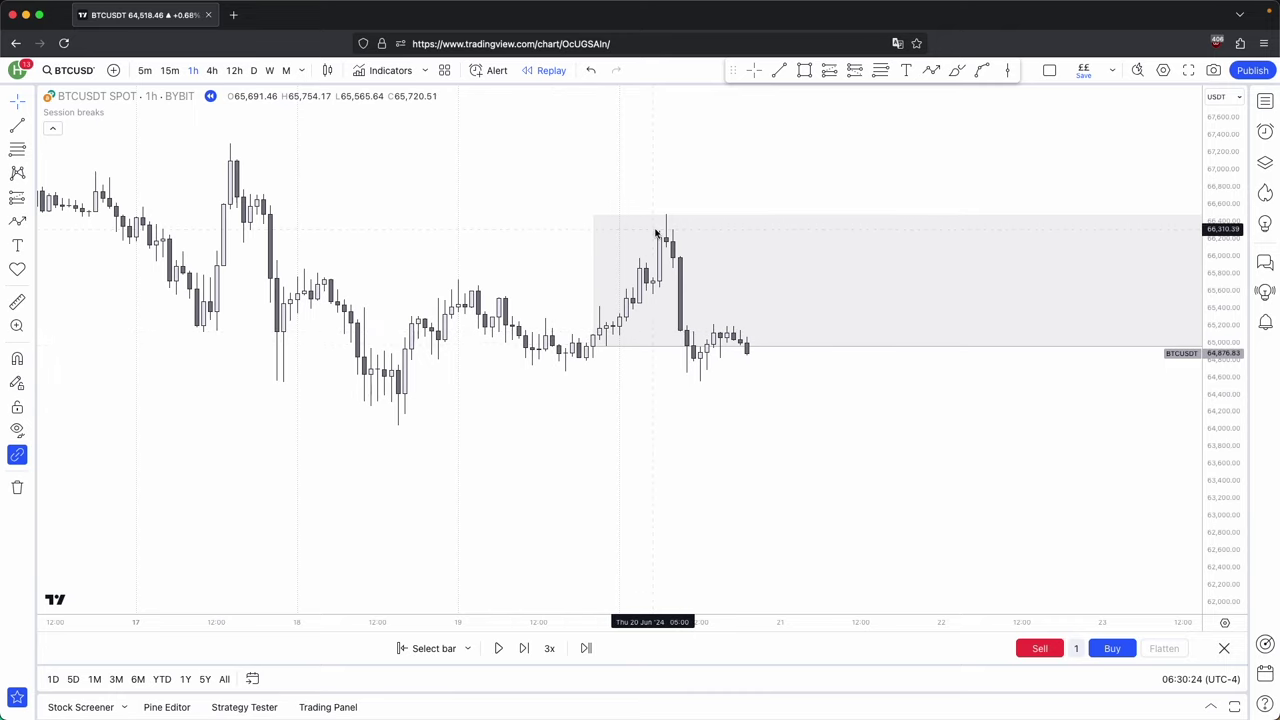
{"action": "left_click", "coordinate": [238, 70]}
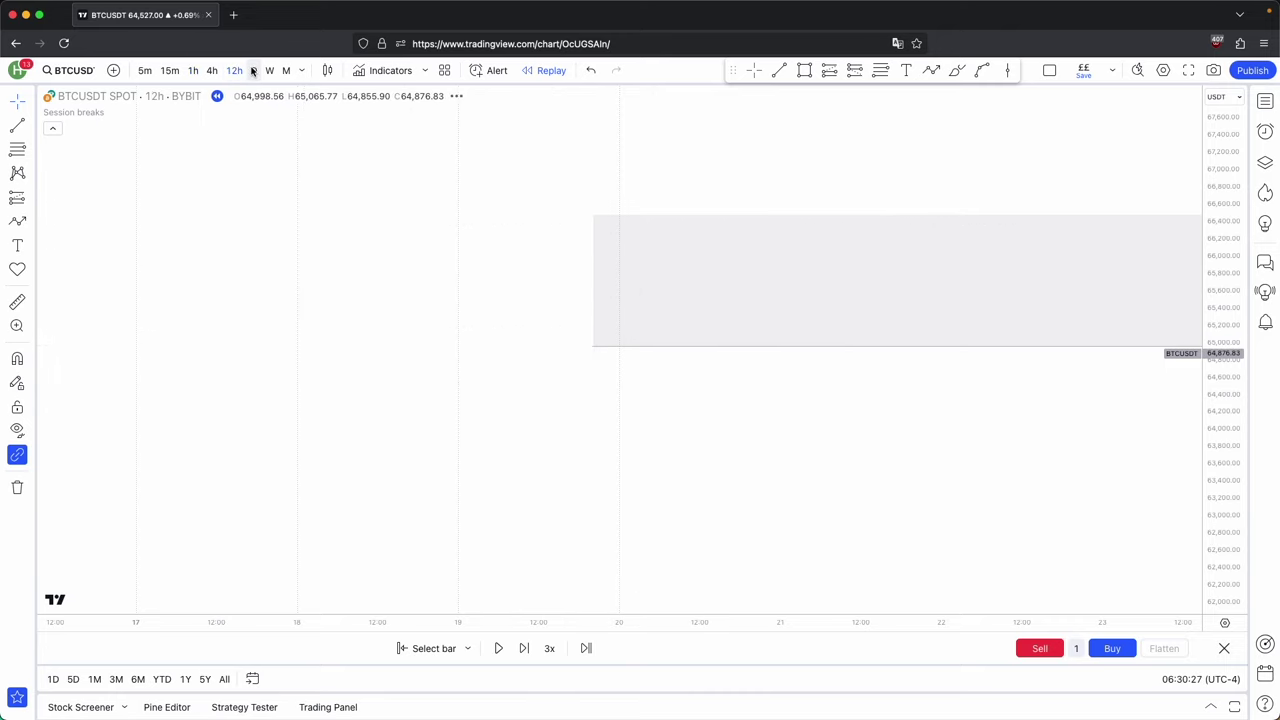
{"action": "left_click", "coordinate": [253, 70]}
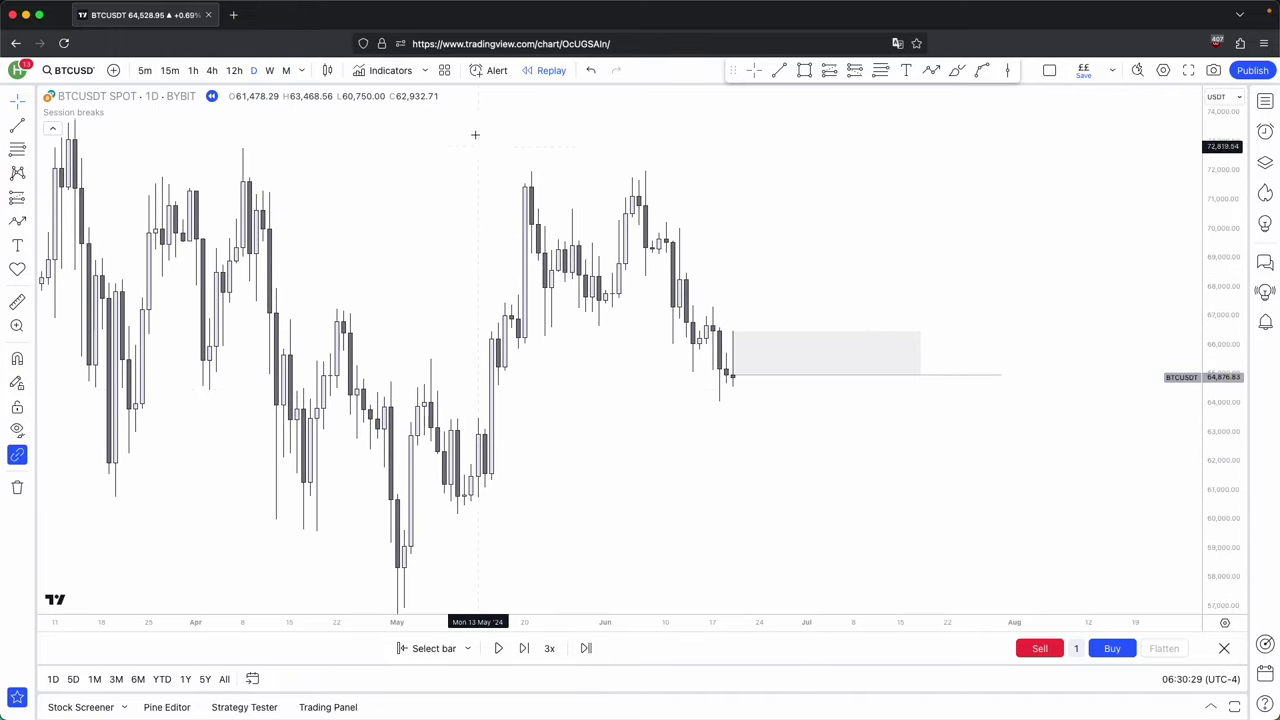
Rewind the replay so that the daily chart ends at the 19 June candle.
{"action": "scroll", "coordinate": [967, 468], "scroll_direction": "up", "scroll_amount": 3}
{"action": "left_click_drag", "start_coordinate": [1206, 485], "coordinate": [1204, 410]}
{"action": "left_click", "coordinate": [440, 649]}
{"action": "left_click", "coordinate": [965, 463]}
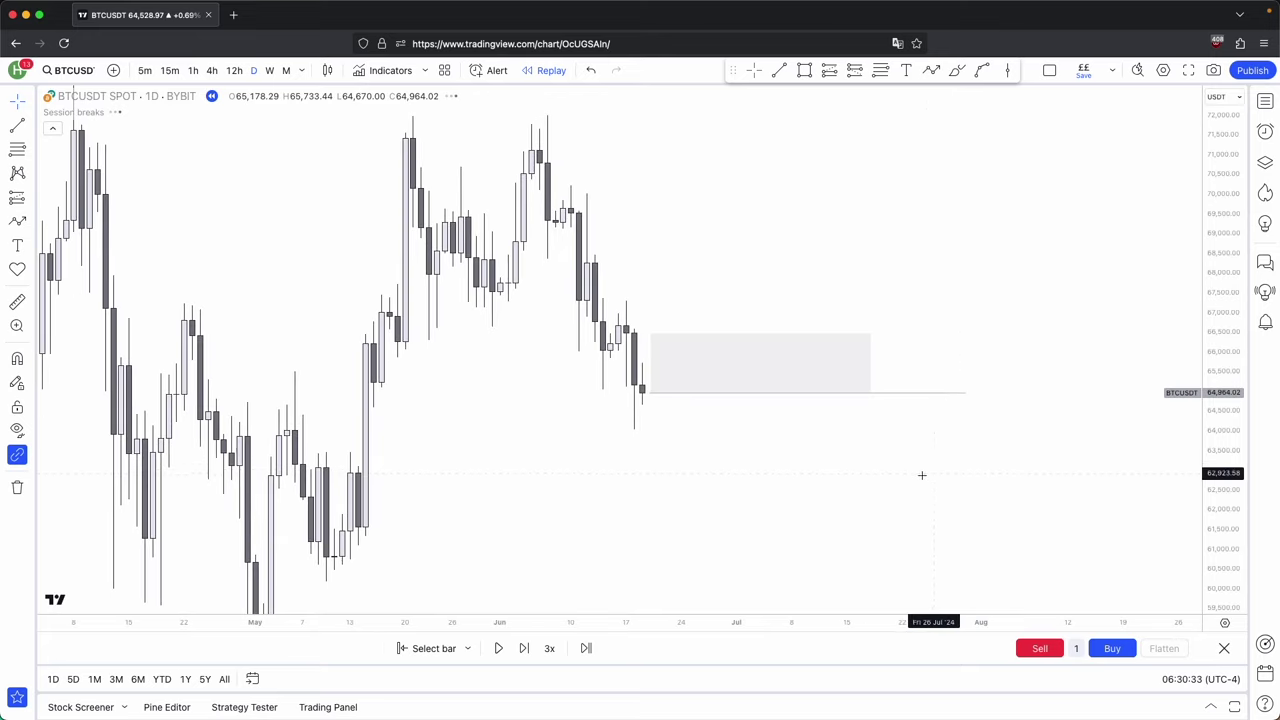
Draw horizontal trend lines from the 14 June candle's close to about 29 July and from its low to about 9 July.
{"action": "left_click_drag", "start_coordinate": [612, 352], "coordinate": [957, 350]}
{"action": "key", "text": "alt+shift+r"}
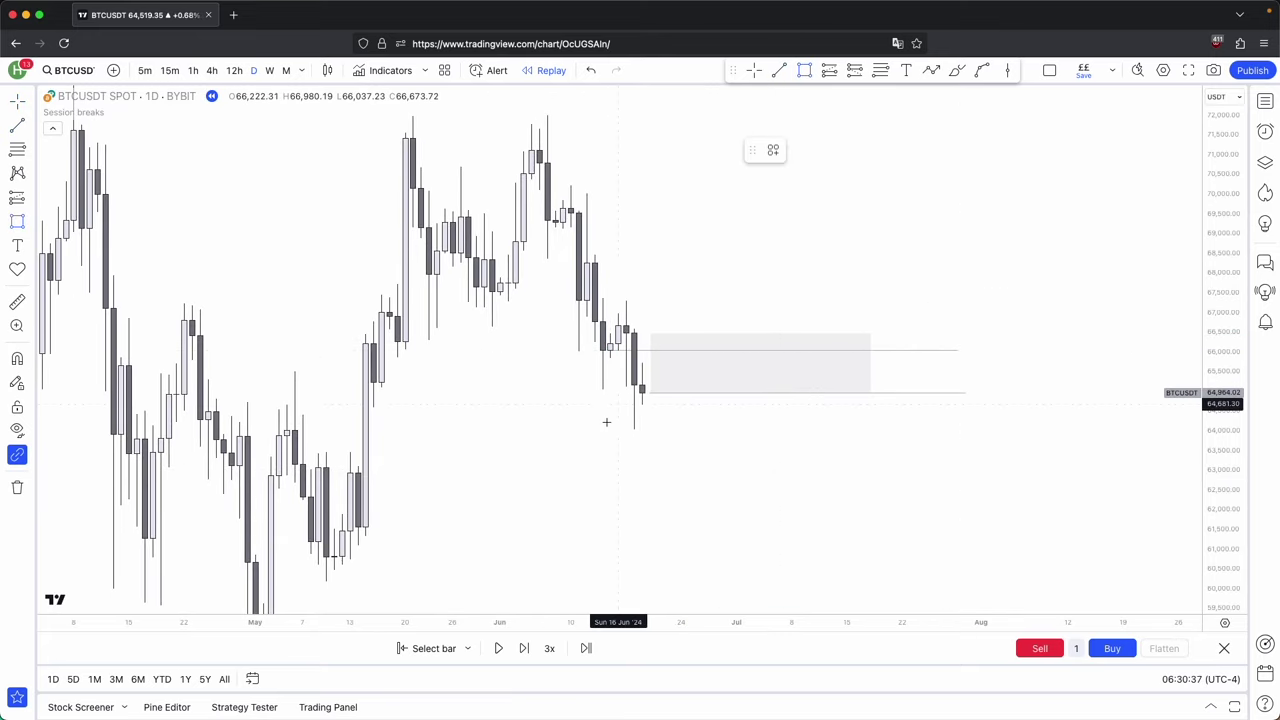
{"action": "left_click", "coordinate": [594, 343]}
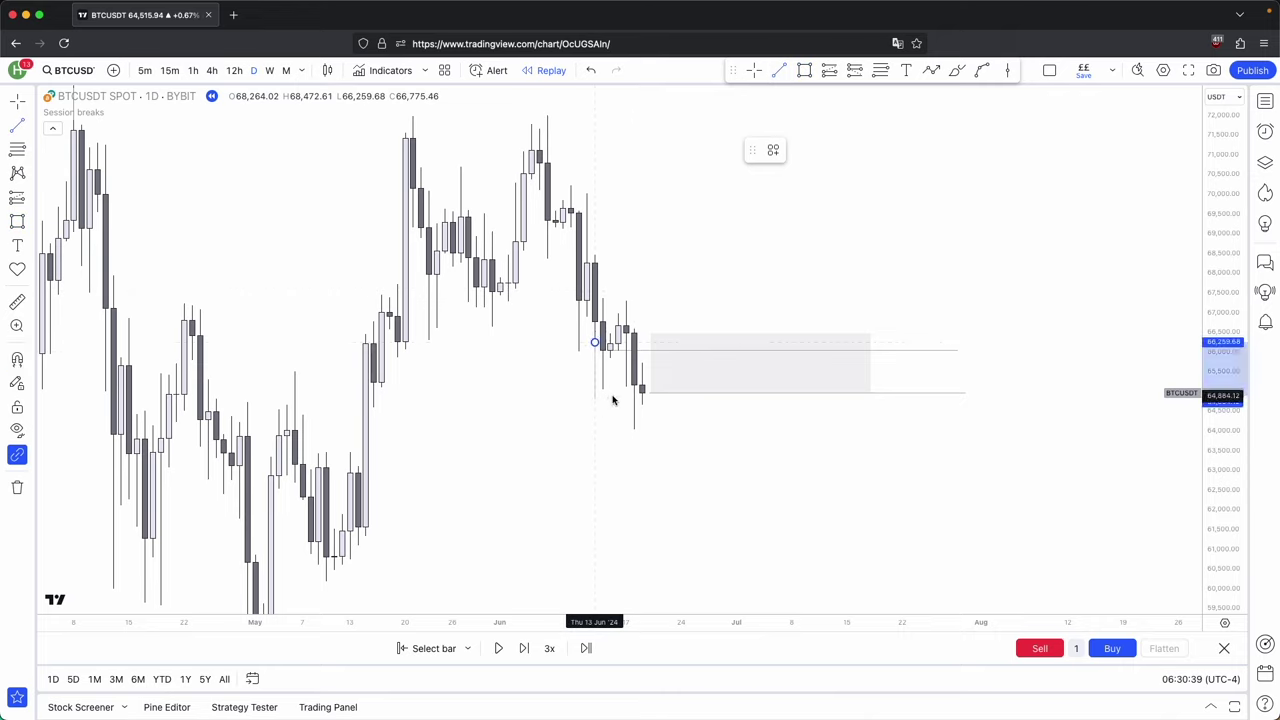
{"action": "left_click", "coordinate": [603, 390]}
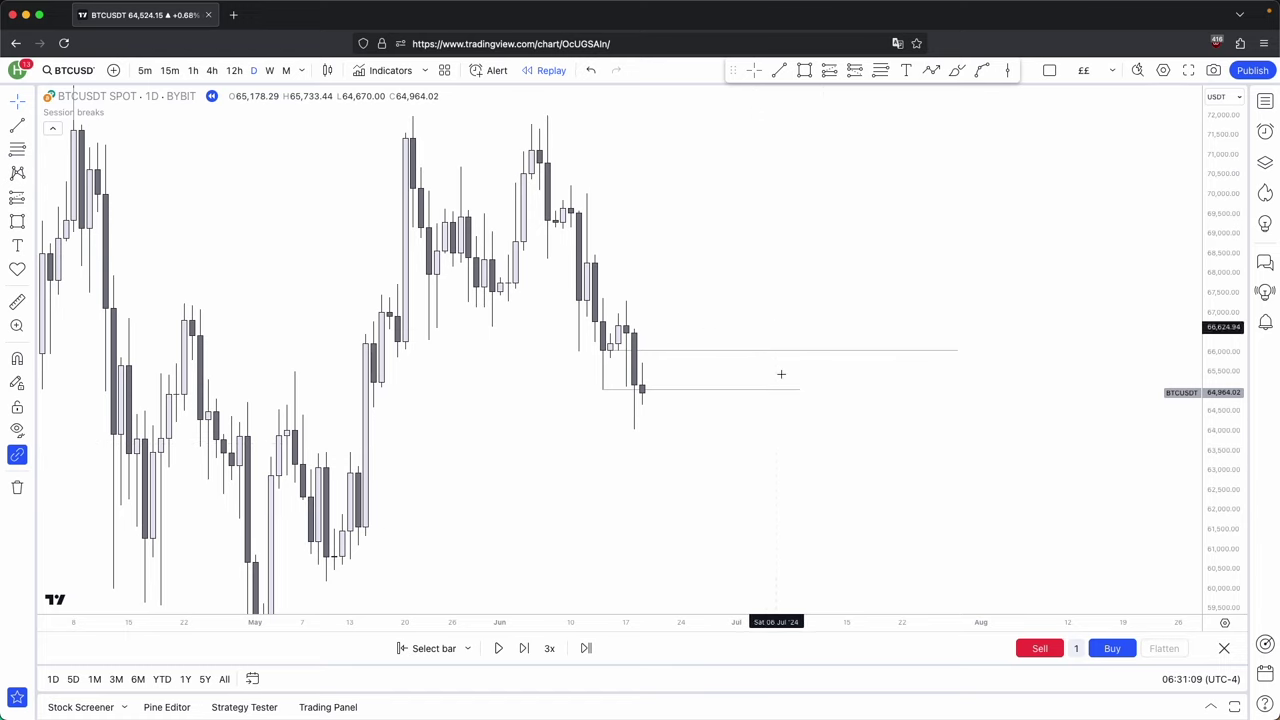
Shade the zone between about 66,000 and 66,600 with a rectangle from mid-June to about 24 August.
{"action": "left_click", "coordinate": [804, 71]}
{"action": "left_click", "coordinate": [611, 350], "text": "super"}
{"action": "left_click", "coordinate": [618, 326], "text": "super"}
{"action": "left_click_drag", "start_coordinate": [623, 338], "coordinate": [1158, 338]}
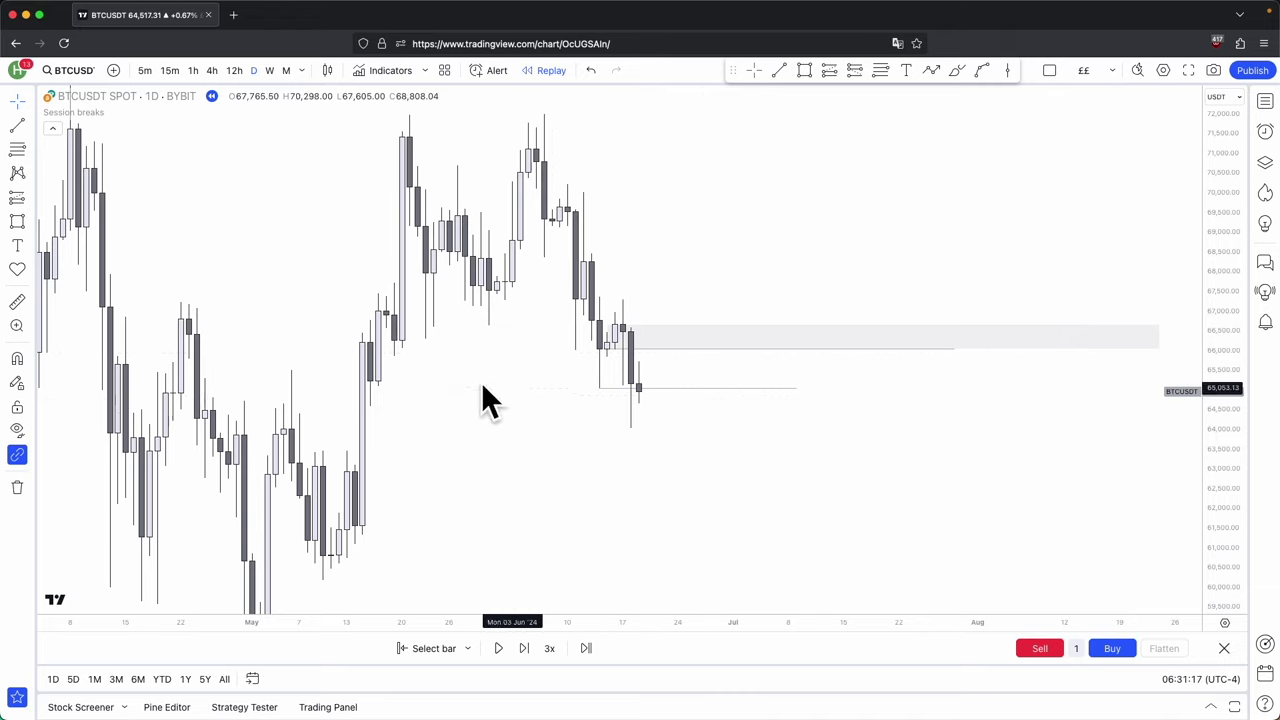
Sketch a projected path from about 64,700 up into the shaded zone and down to about 63,200, and delete it.
{"action": "left_click", "coordinate": [600, 389]}
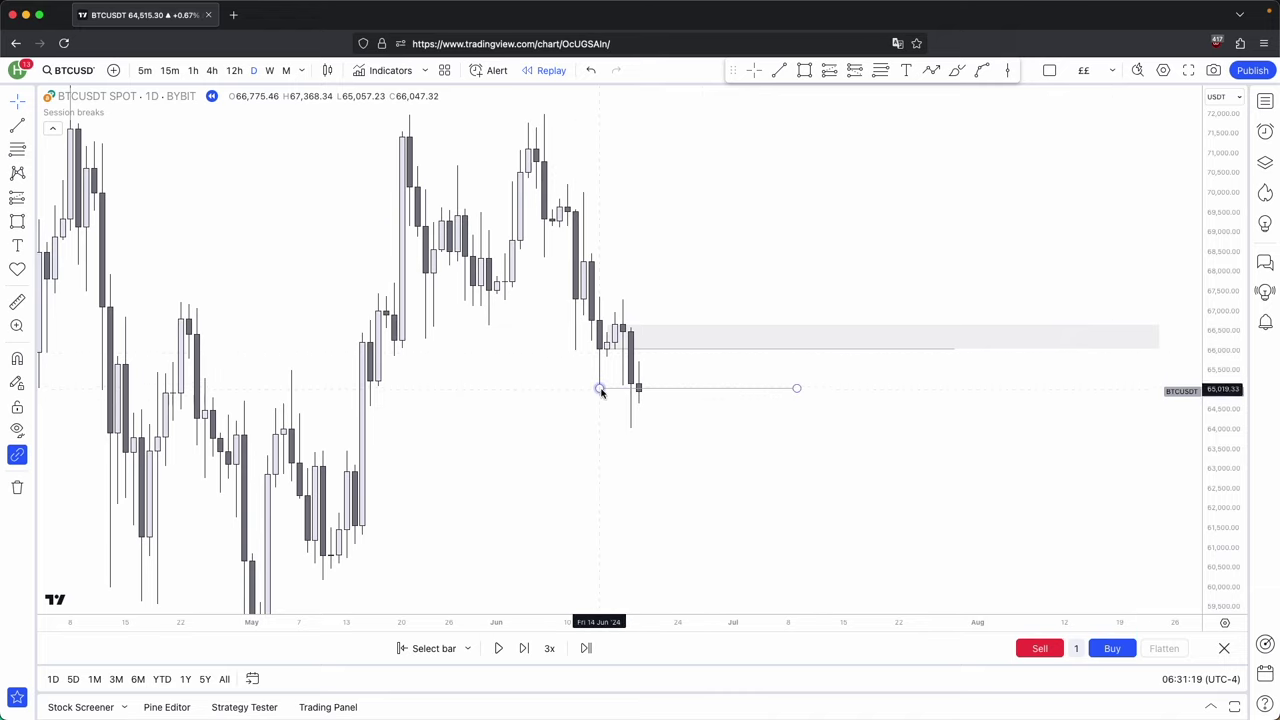
{"action": "left_click", "coordinate": [931, 70]}
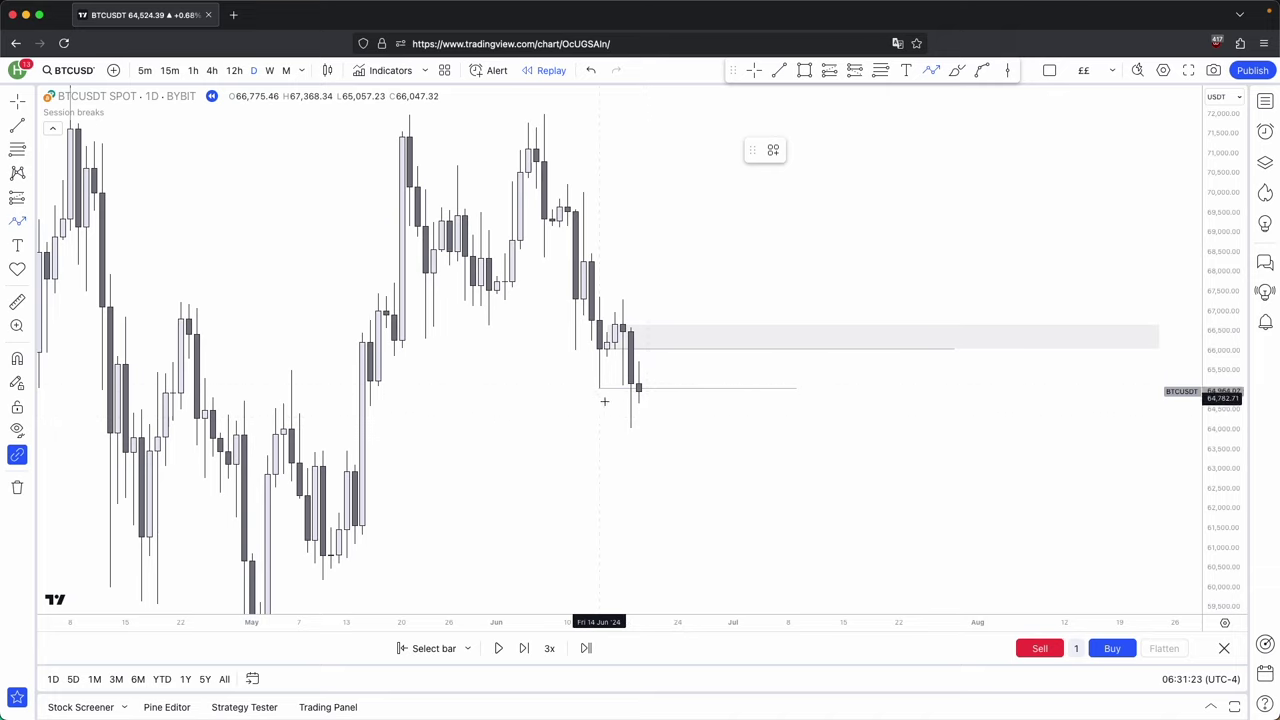
{"action": "left_click", "coordinate": [646, 402]}
{"action": "left_click", "coordinate": [662, 336]}
{"action": "double_click", "coordinate": [702, 460]}
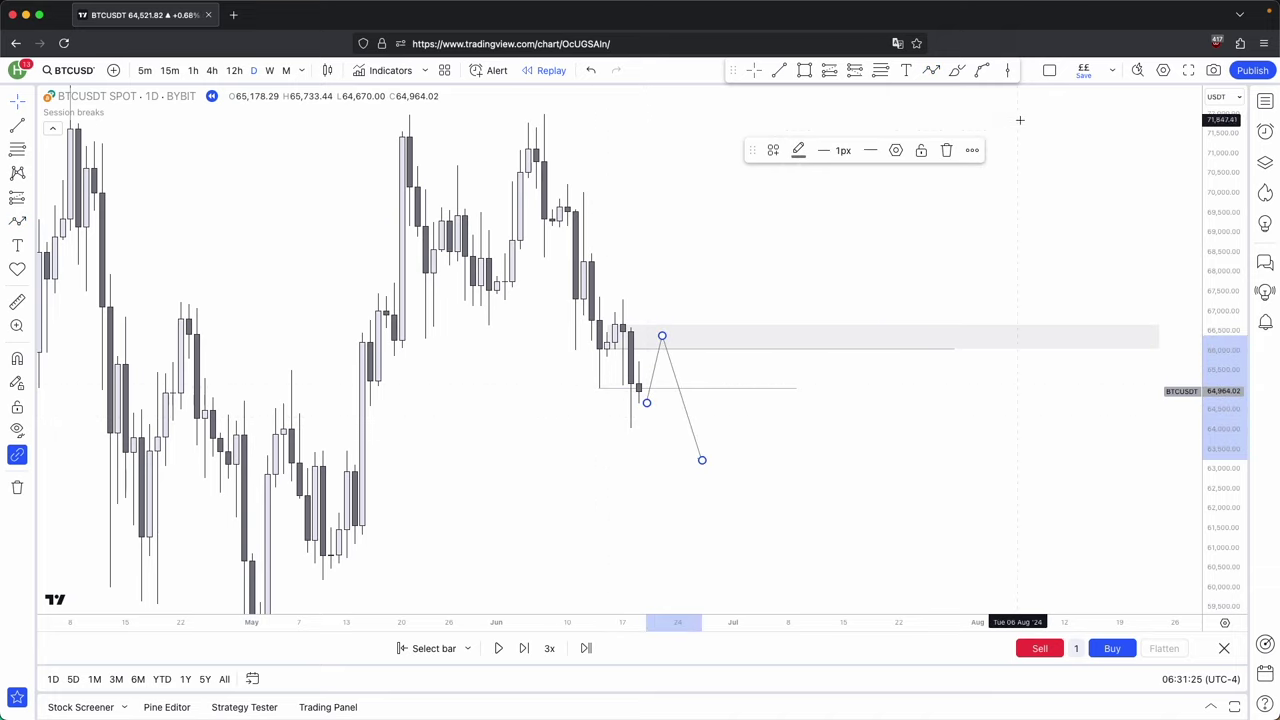
{"action": "left_click", "coordinate": [947, 150]}
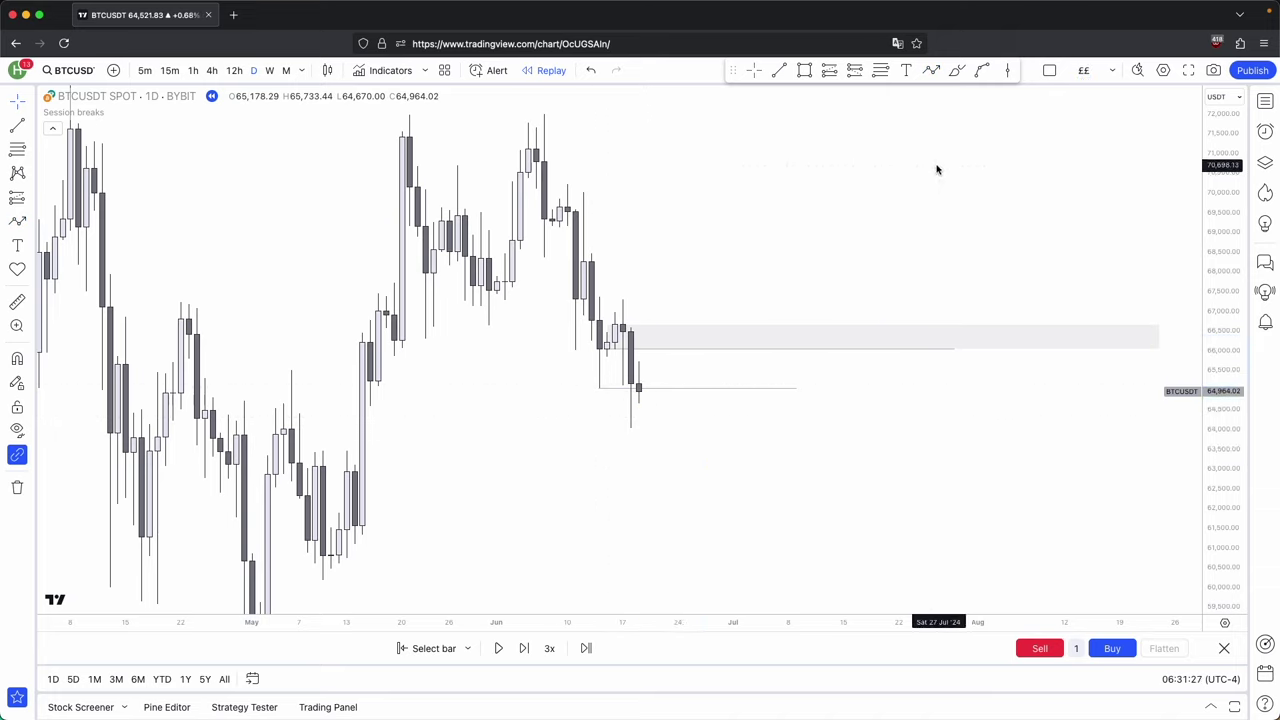
{"action": "left_click_drag", "start_coordinate": [937, 170], "coordinate": [947, 190]}
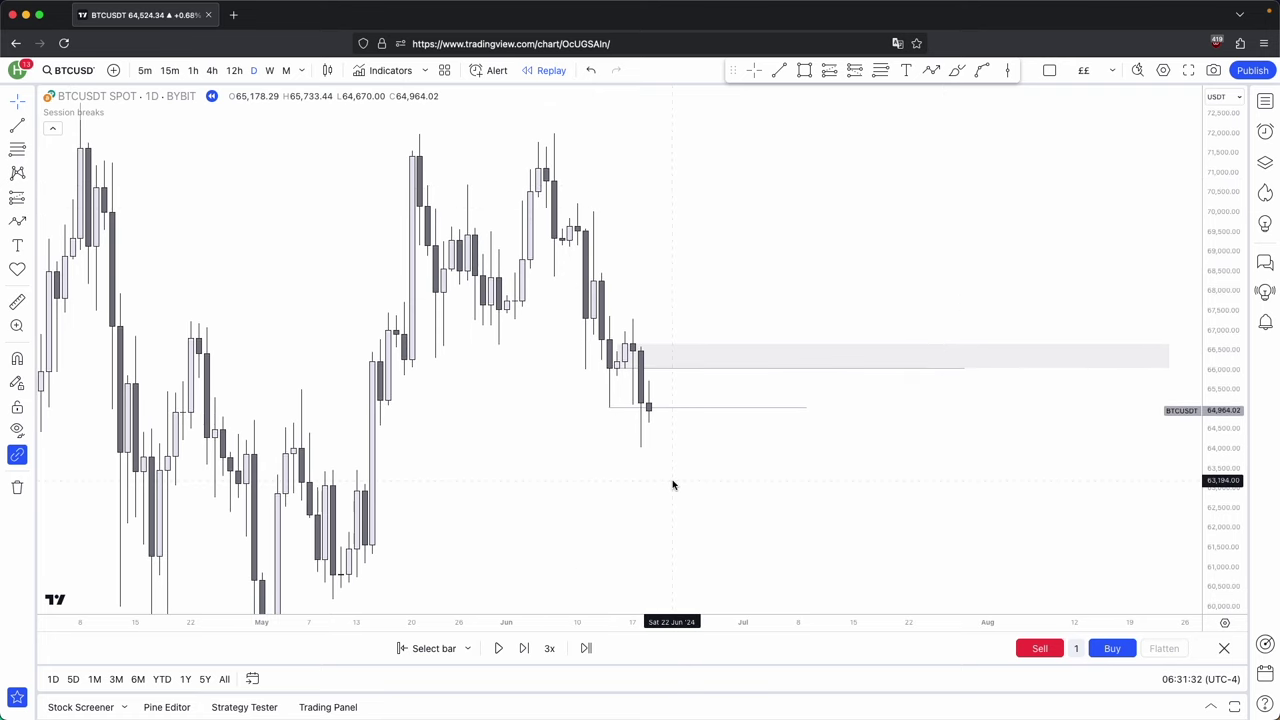
On the 1-hour chart, draw a horizontal trend line from the 19 June 20:00 candle's open to about 15:00 on 21 June.
{"action": "left_click", "coordinate": [193, 70]}
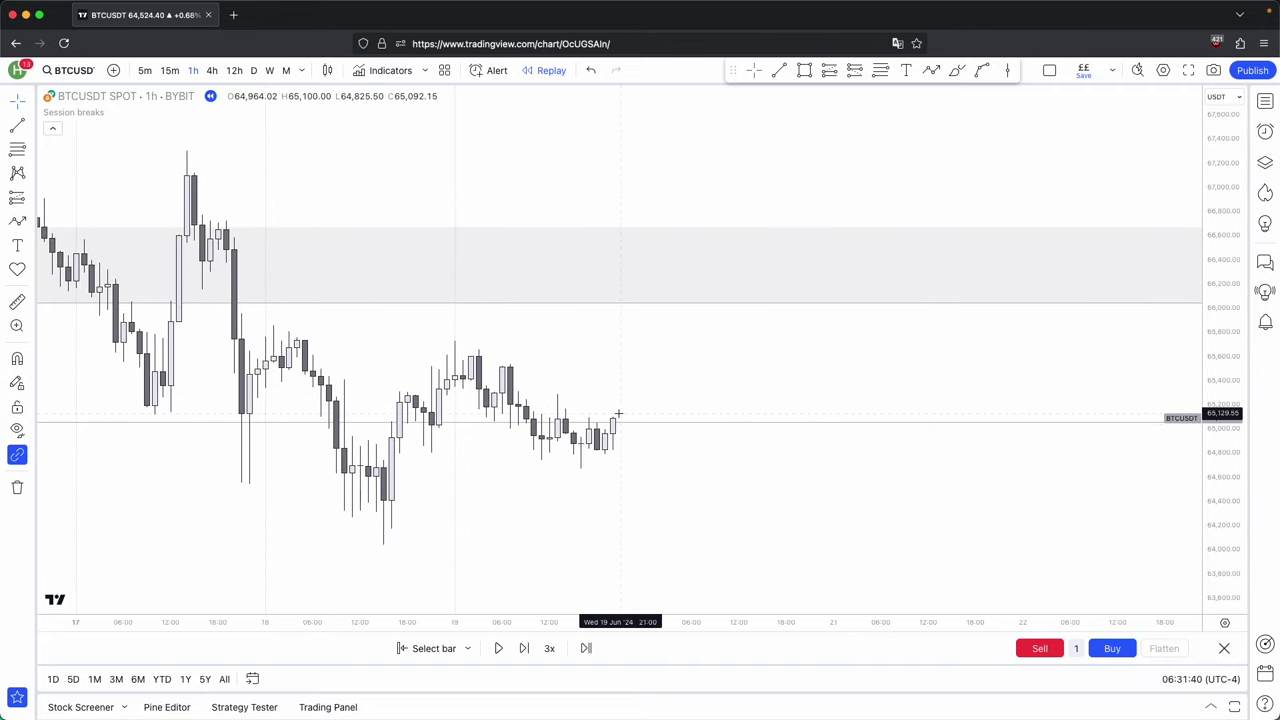
{"action": "left_click", "coordinate": [779, 71]}
{"action": "left_click", "coordinate": [617, 435], "text": "super"}
{"action": "left_click", "coordinate": [950, 437], "text": "shift"}
{"action": "left_click", "coordinate": [962, 530]}
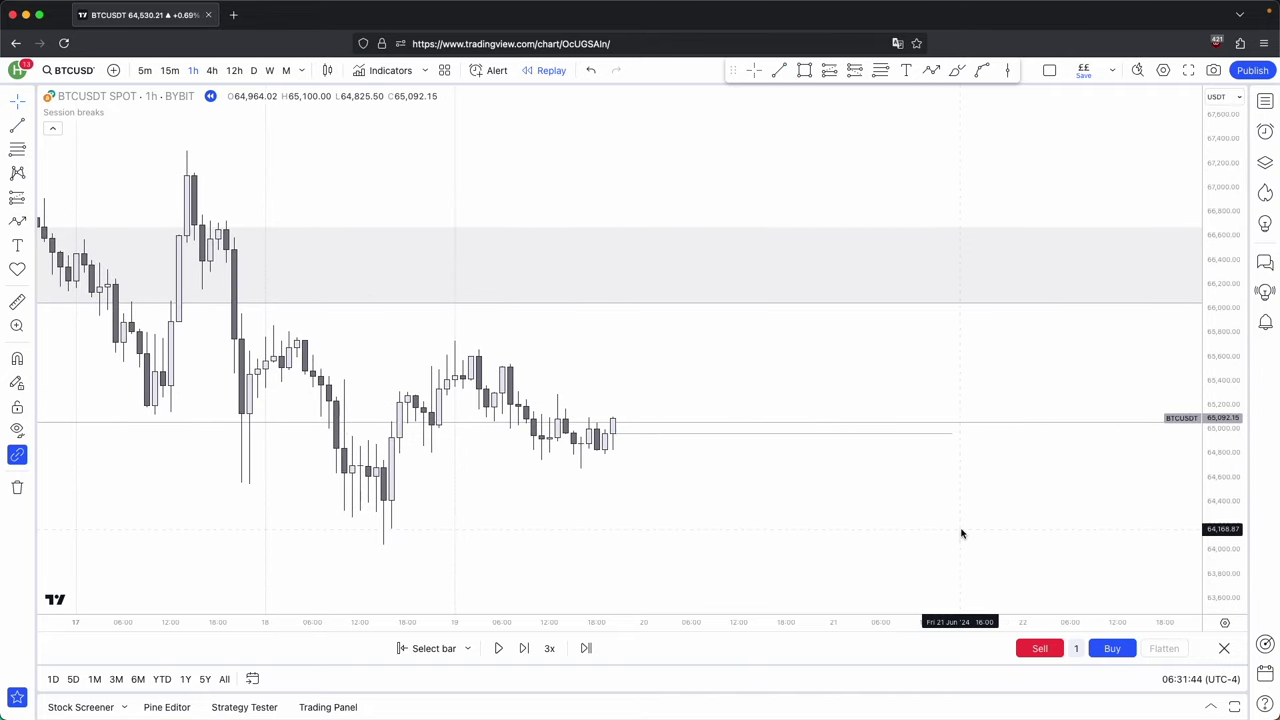
Delete the horizontal trend line at about 65,050 that extends from the 14 June low.
{"action": "left_click_drag", "start_coordinate": [967, 534], "coordinate": [953, 522]}
{"action": "left_click", "coordinate": [869, 411]}
{"action": "key", "text": "Delete"}
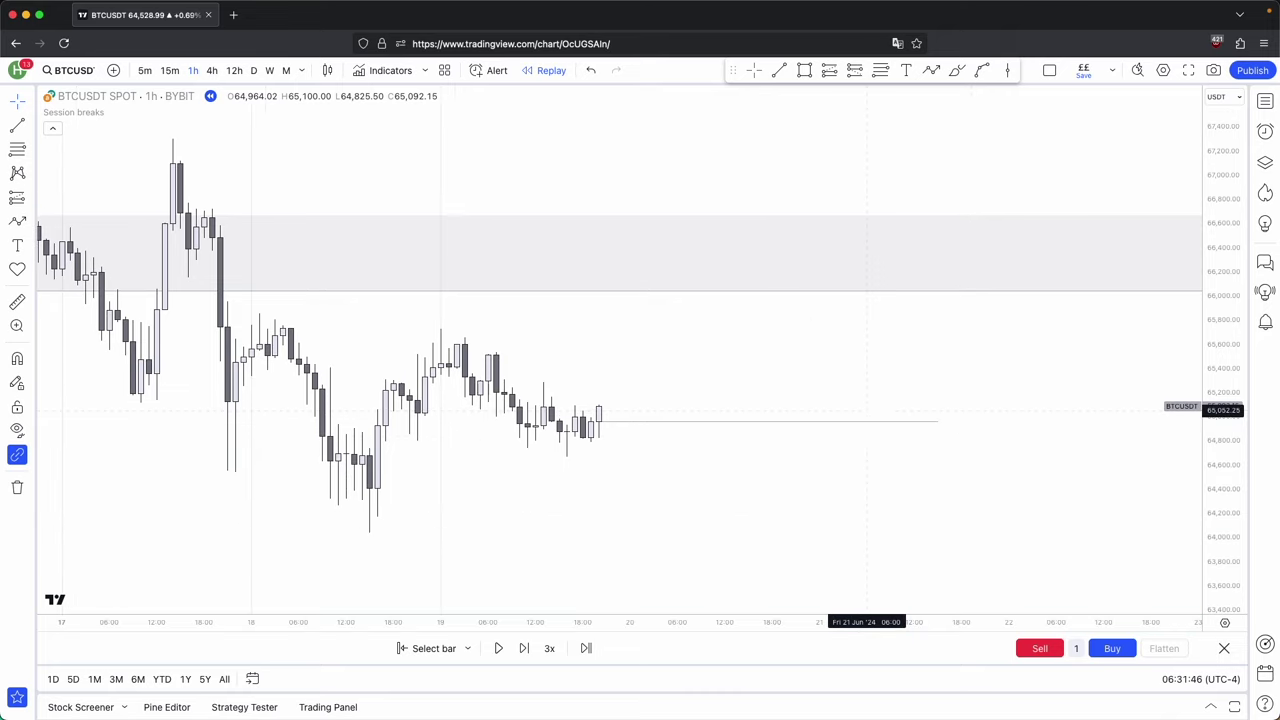
Draw an arrow path from the last candle up to about 66,400 in the shaded zone and down to about 63,000.
{"action": "scroll", "coordinate": [1020, 410], "scroll_direction": "down", "scroll_amount": 2}
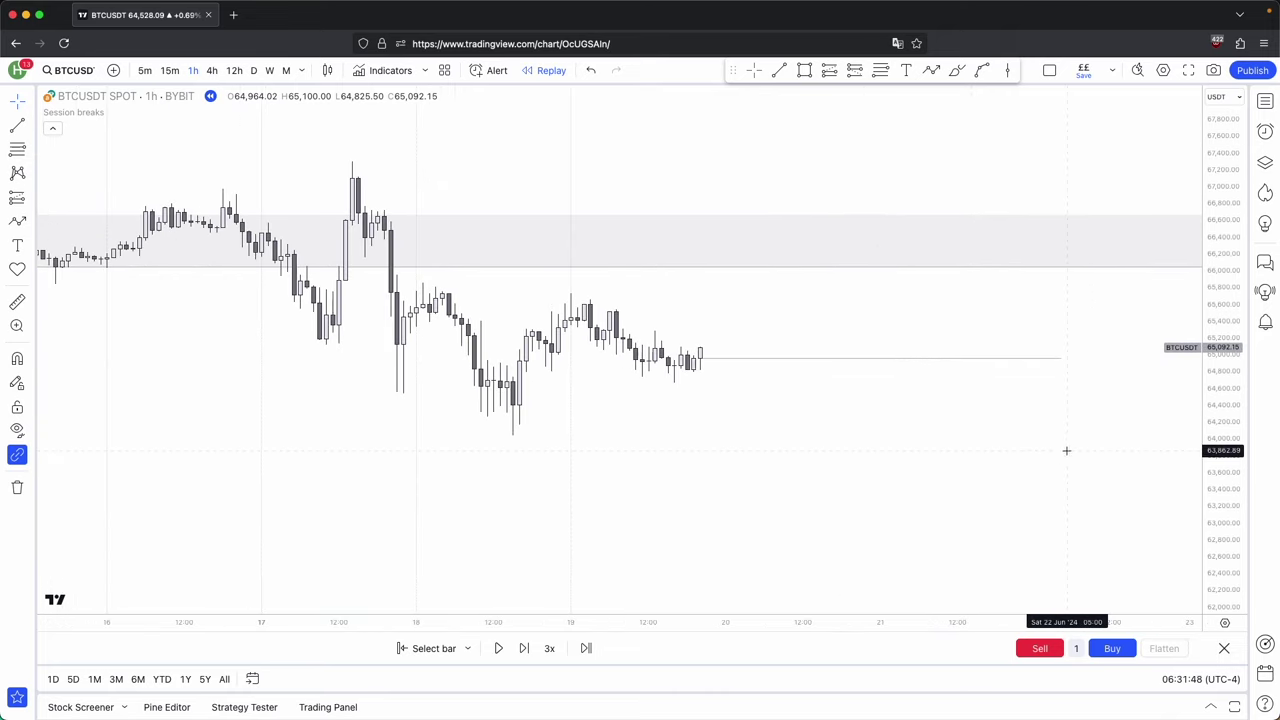
{"action": "scroll", "coordinate": [1066, 450], "scroll_direction": "right", "scroll_amount": 3}
{"action": "key", "text": "alt+t"}
{"action": "left_click_drag", "start_coordinate": [626, 371], "coordinate": [652, 262]}
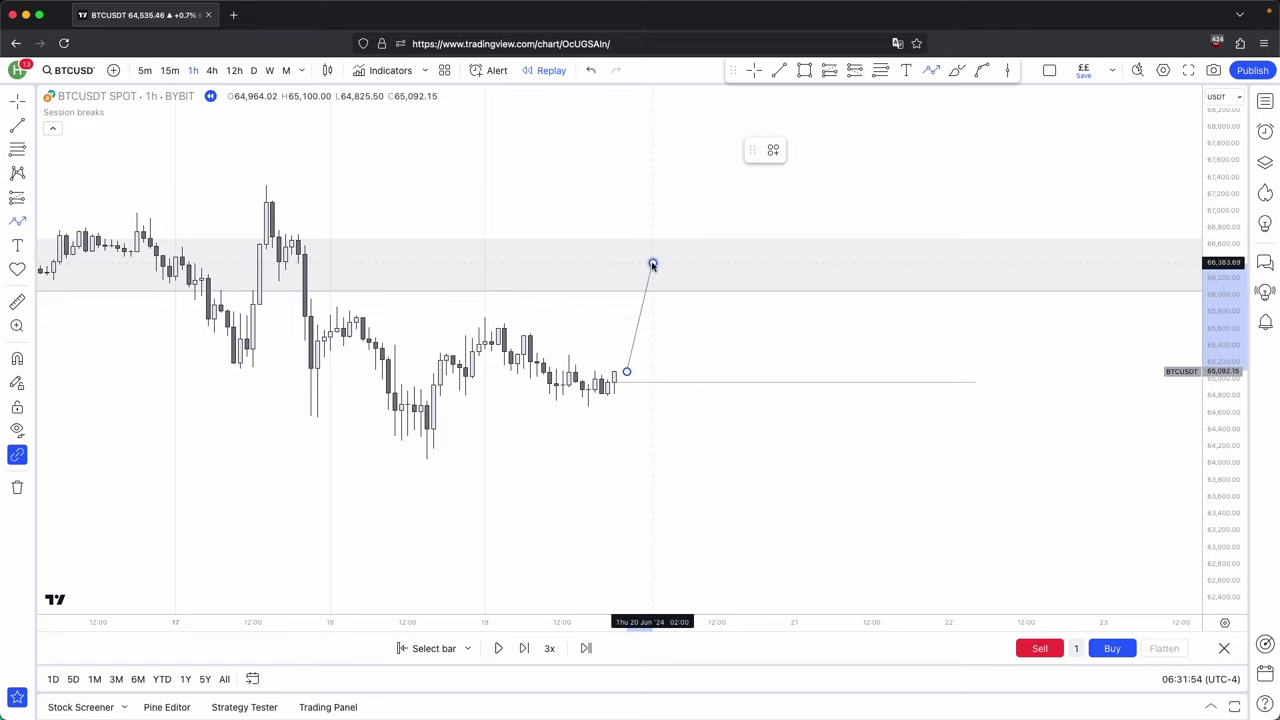
{"action": "left_click", "coordinate": [710, 546]}
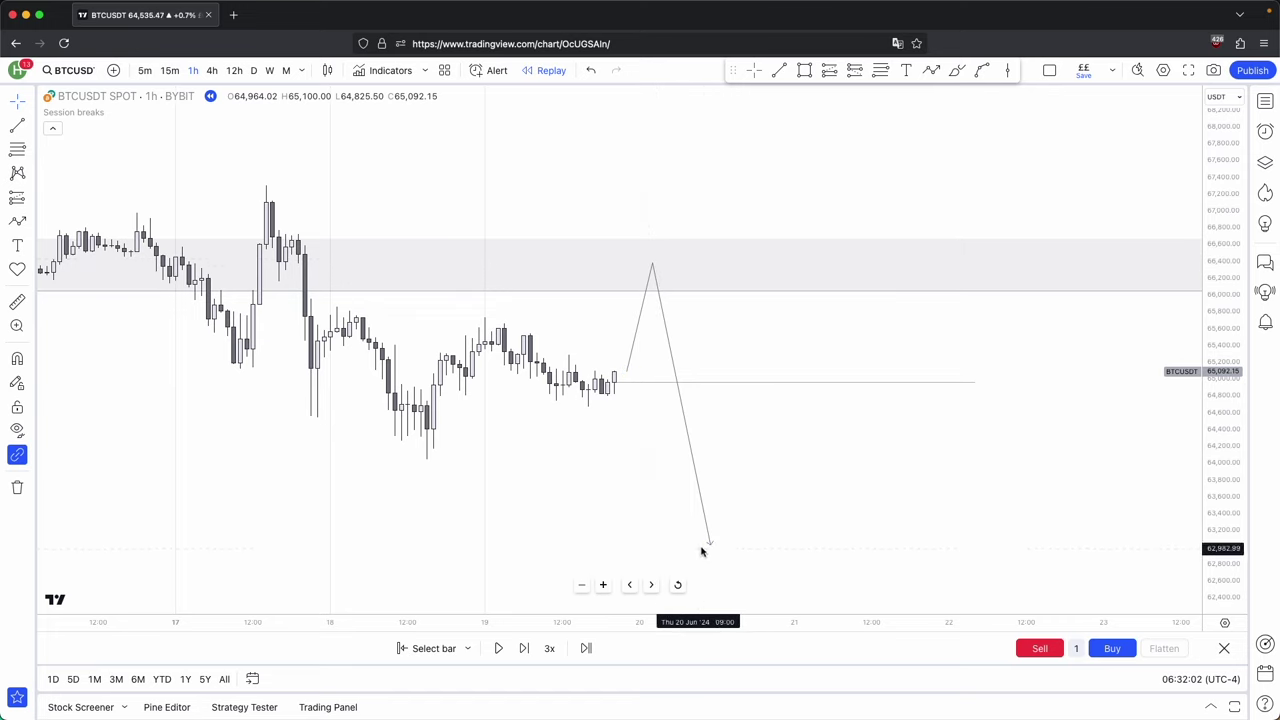
Try to sketch a second path rising from the arrow's tip.
{"action": "left_click_drag", "start_coordinate": [674, 263], "coordinate": [781, 539]}
{"action": "left_click", "coordinate": [931, 71]}
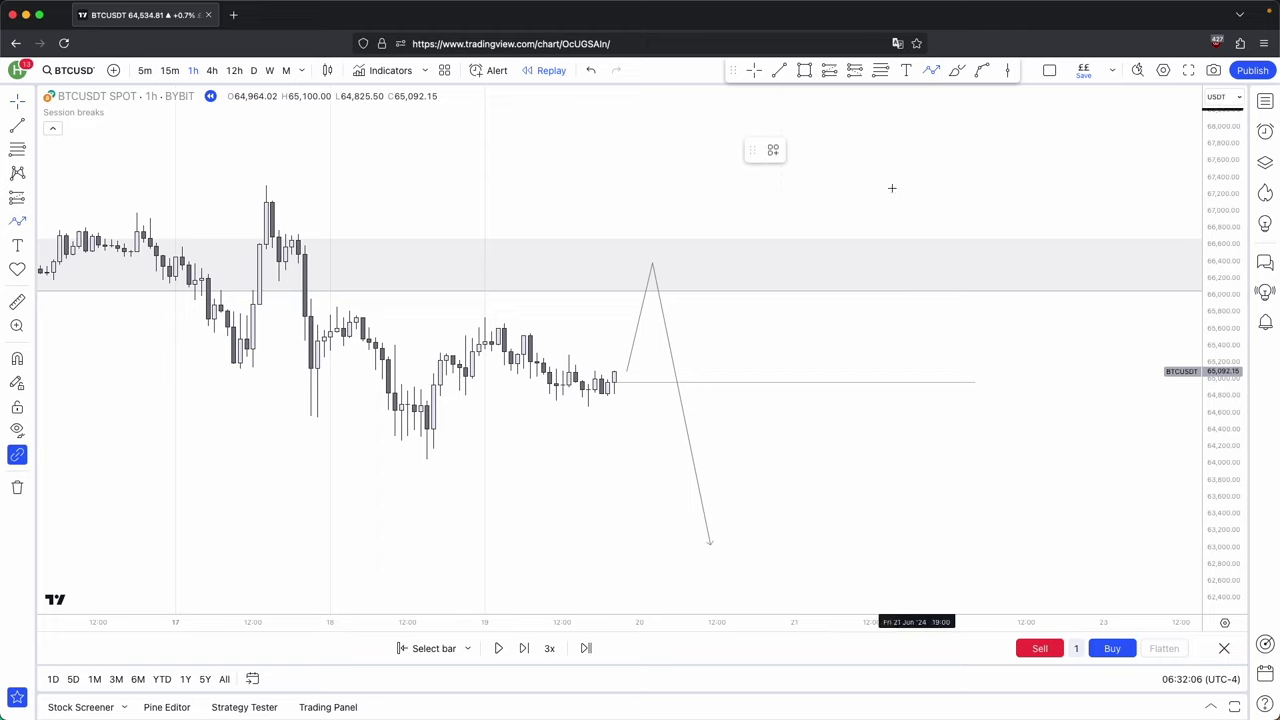
{"action": "left_click", "coordinate": [717, 544]}
{"action": "double_click", "coordinate": [729, 471]}
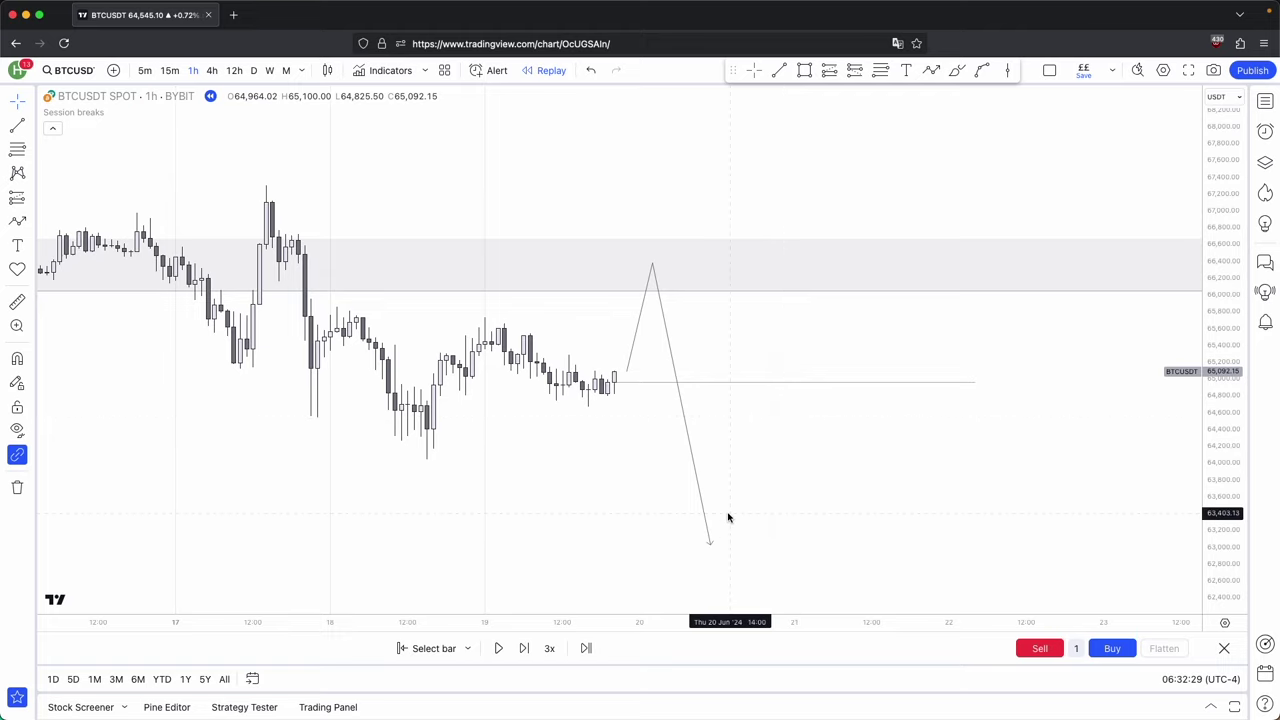
Advance the hourly replay bar by bar to the 20 June 07:00 candle inside the shaded zone.
{"action": "left_click", "coordinate": [523, 648]}
{"action": "left_click", "coordinate": [533, 646]}
{"action": "left_click", "coordinate": [533, 646]}
{"action": "left_click", "coordinate": [533, 646]}
{"action": "left_click", "coordinate": [533, 646]}
{"action": "left_click", "coordinate": [533, 646]}
{"action": "left_click", "coordinate": [533, 646]}
{"action": "left_click", "coordinate": [533, 646]}
{"action": "left_click", "coordinate": [533, 646]}
{"action": "scroll", "coordinate": [743, 409], "scroll_direction": "left", "scroll_amount": 5}
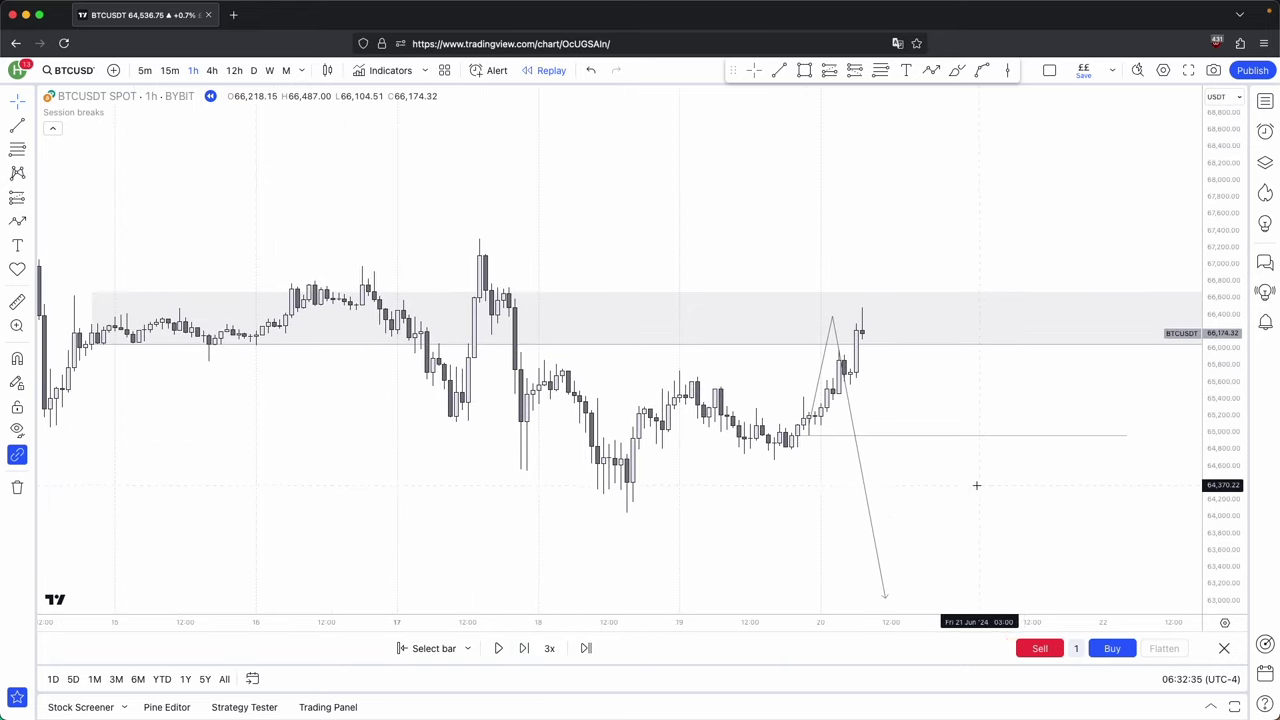
Measure the range since 17 June and mark the 17 June high and 18 June low with horizontal trend lines.
{"action": "left_click", "coordinate": [386, 223], "text": "shift"}
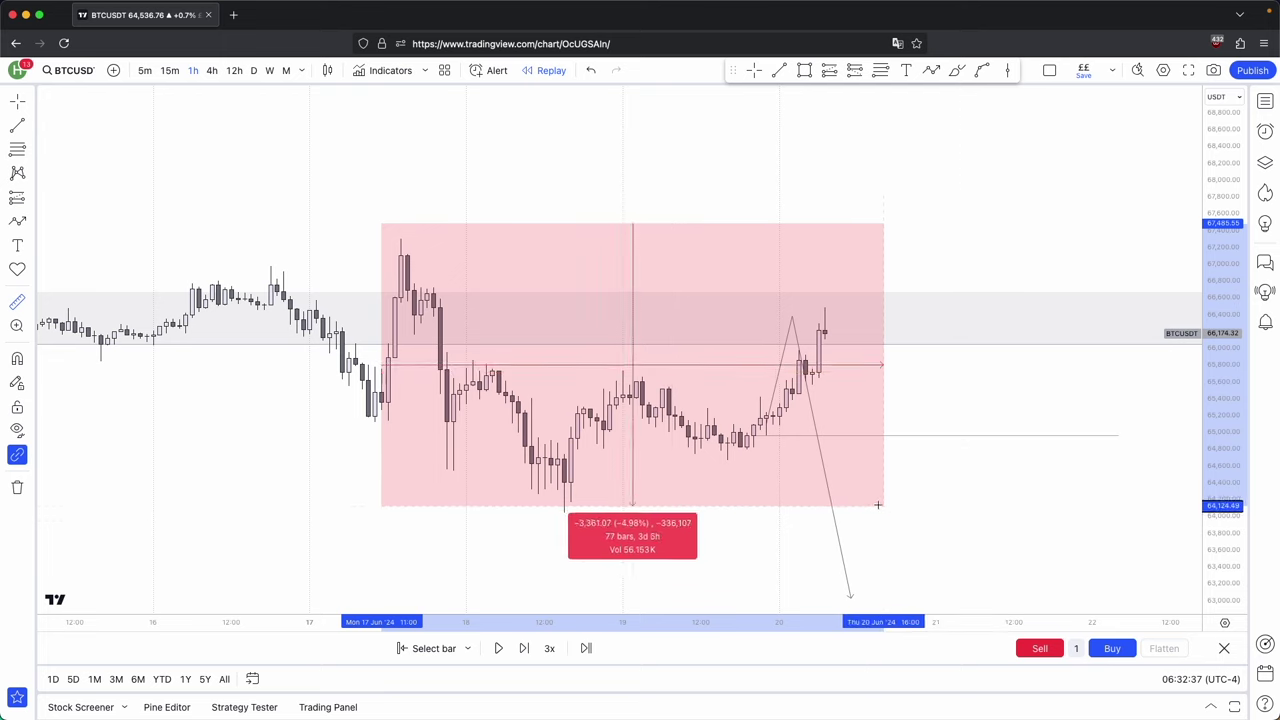
{"action": "left_click", "coordinate": [950, 525]}
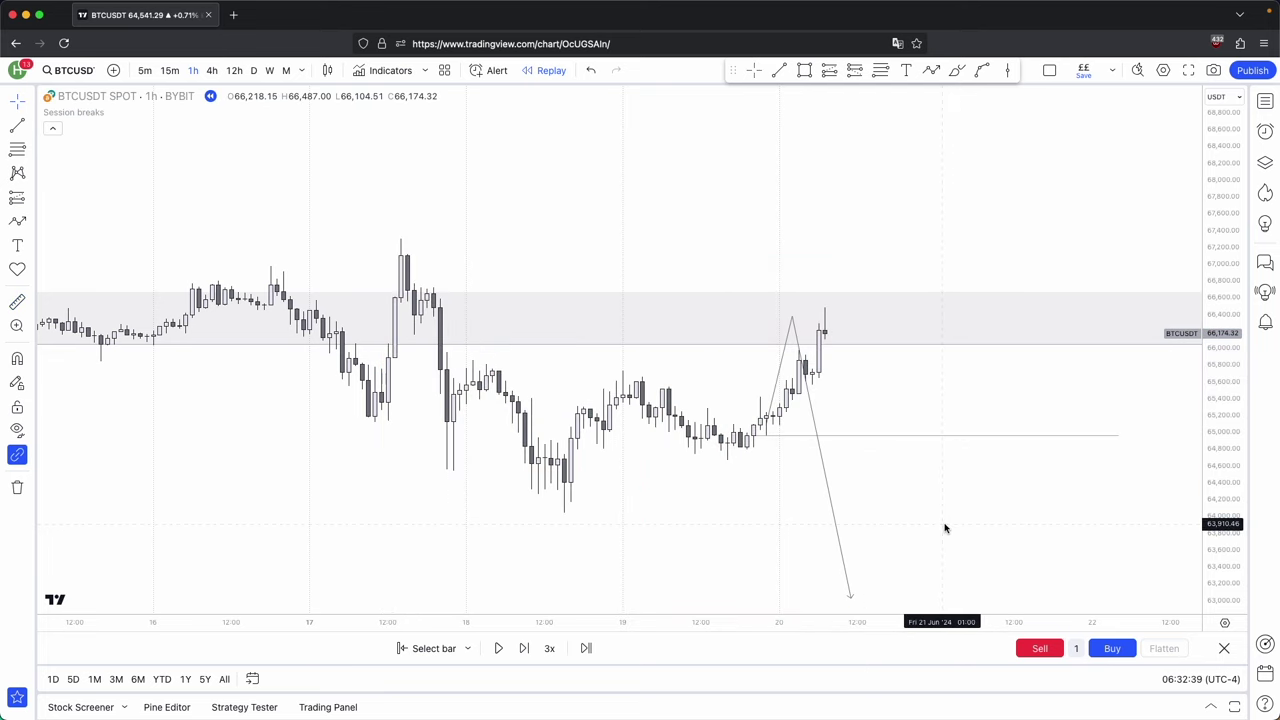
{"action": "left_click", "coordinate": [779, 70]}
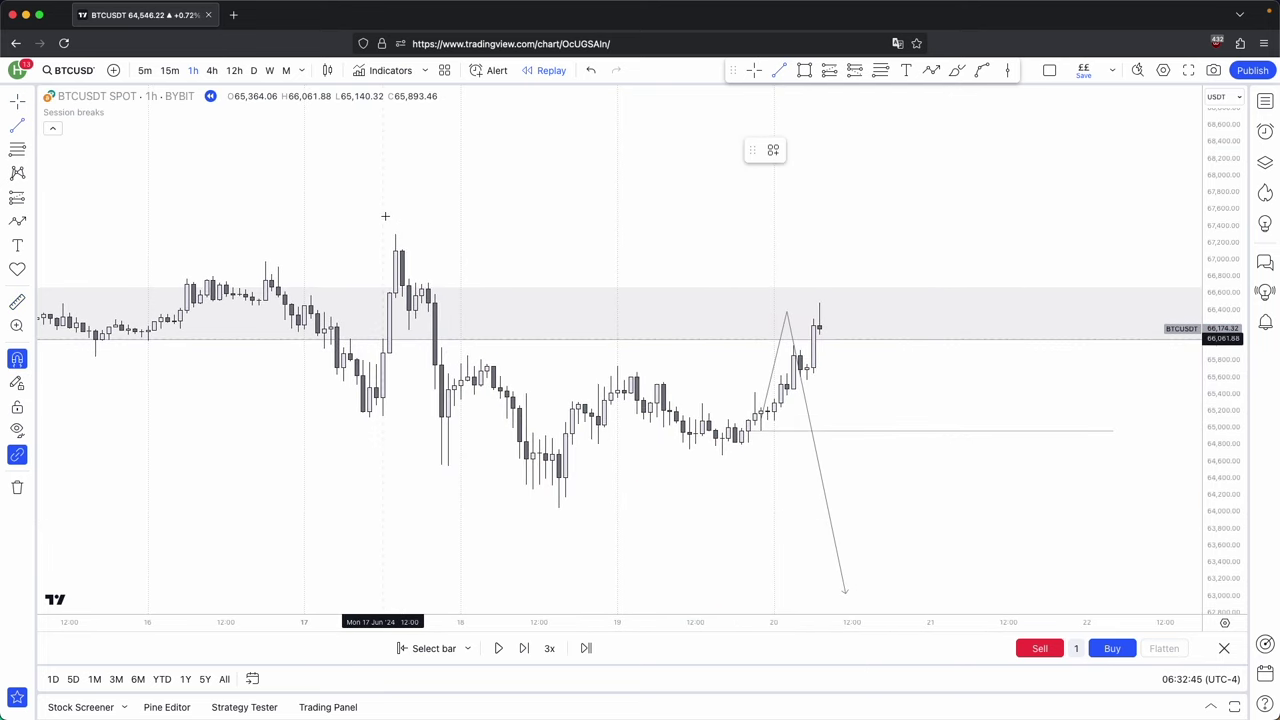
{"action": "left_click", "coordinate": [396, 234], "text": "super"}
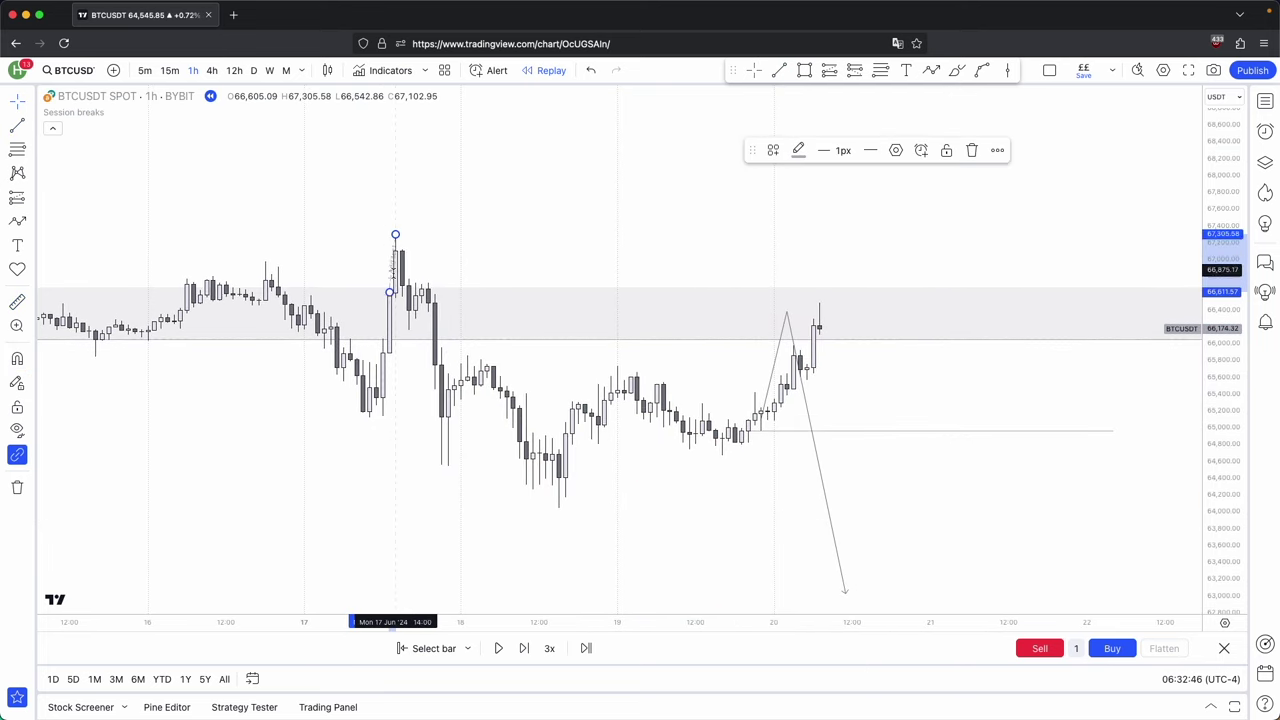
{"action": "left_click", "coordinate": [983, 234], "text": "shift"}
{"action": "left_click", "coordinate": [780, 71]}
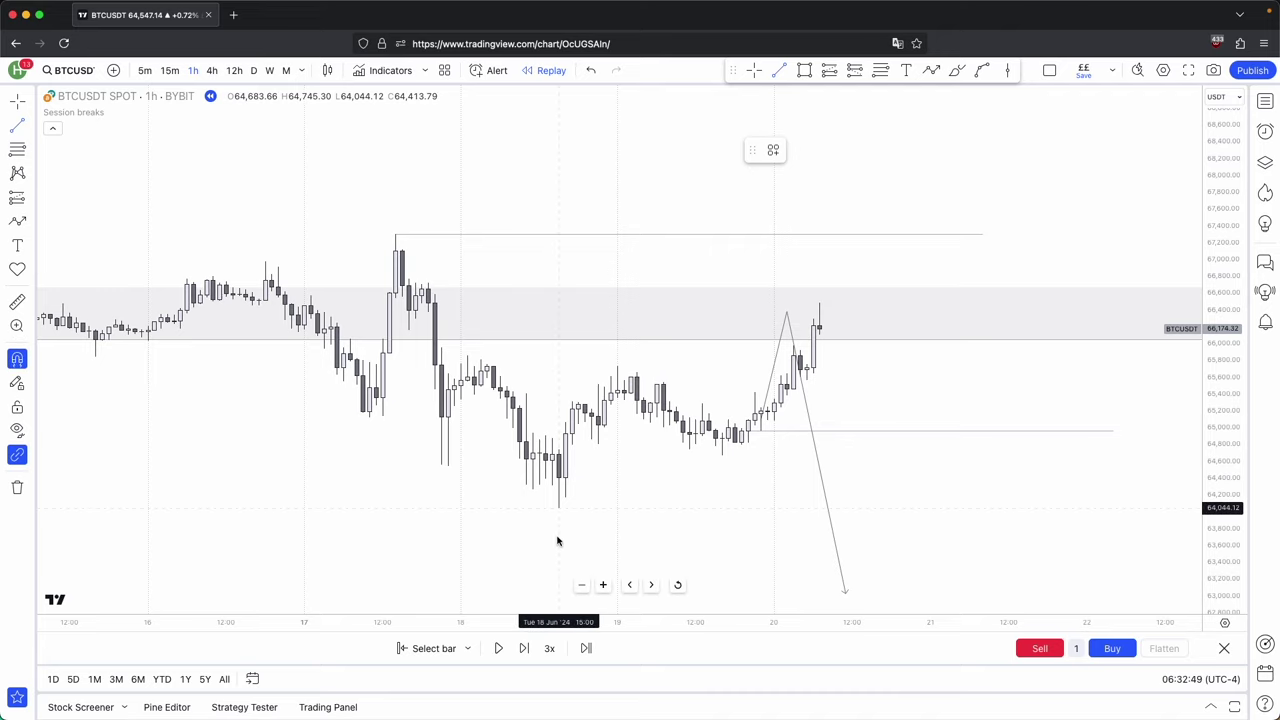
{"action": "left_click", "coordinate": [559, 510], "text": "super"}
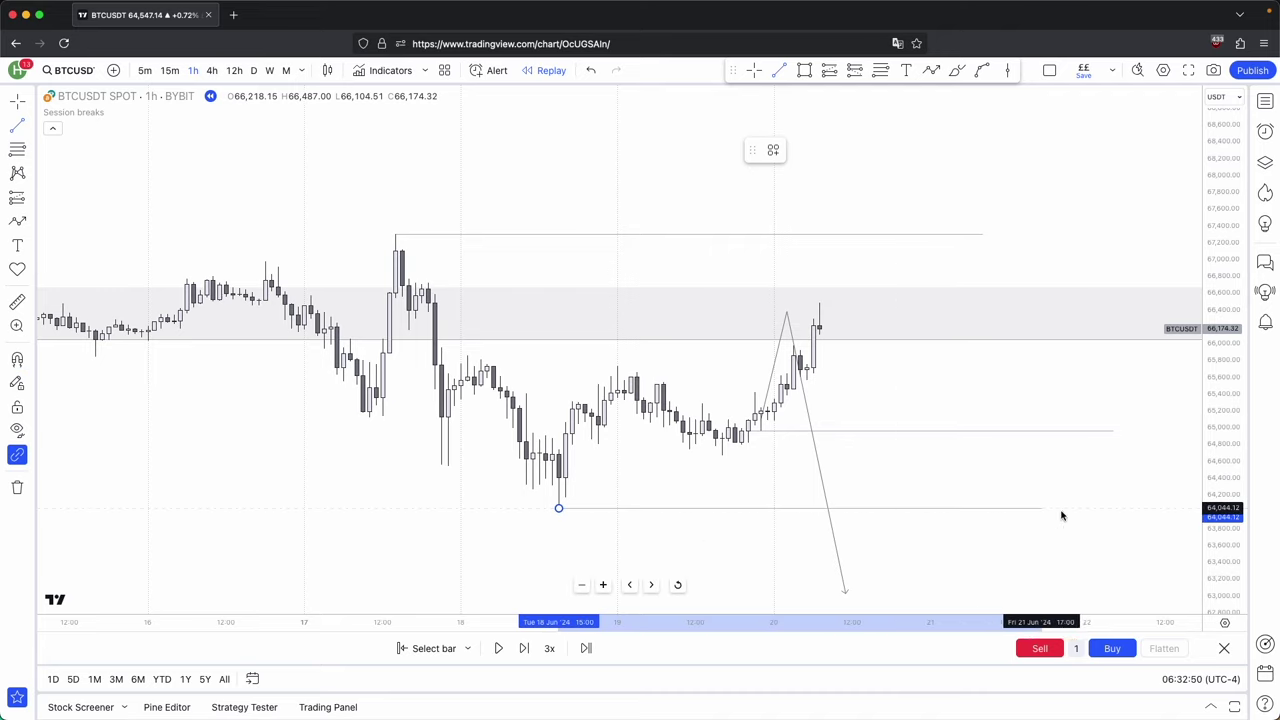
{"action": "left_click", "coordinate": [1066, 515], "text": "shift"}
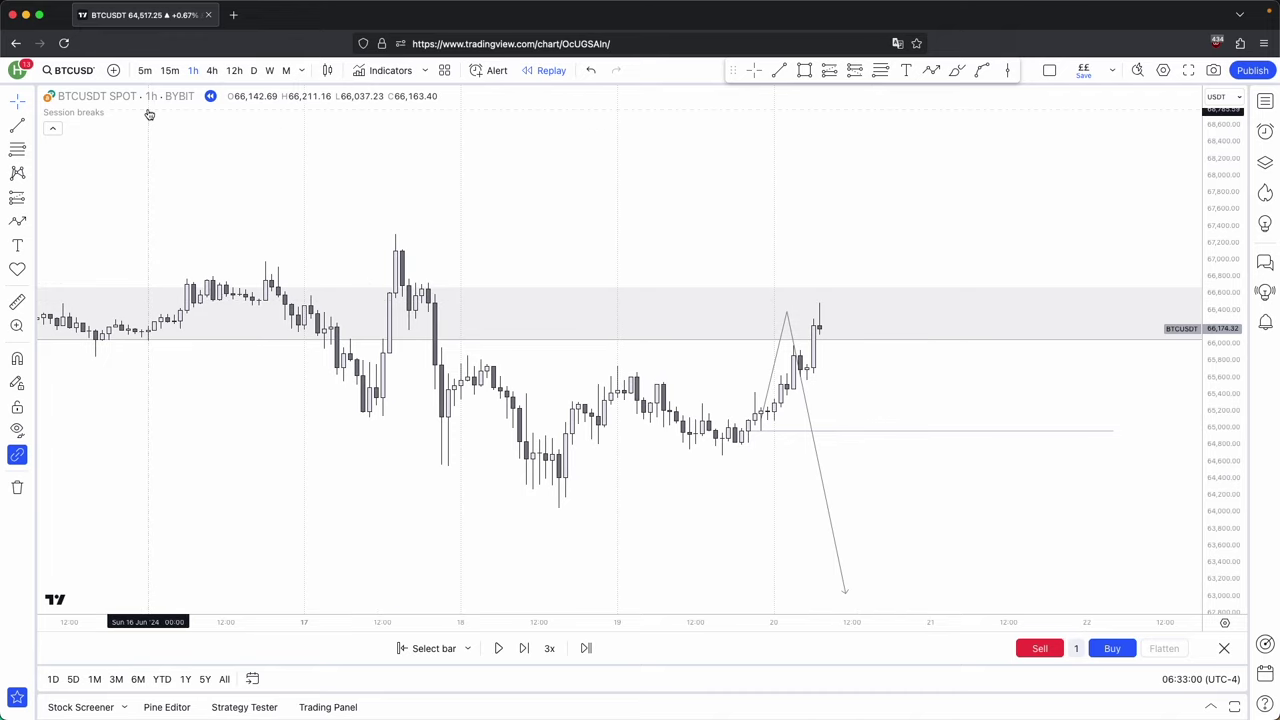
Return to the daily chart and delete the projected arrow path at the 20 June candle.
{"action": "left_click", "coordinate": [253, 70]}
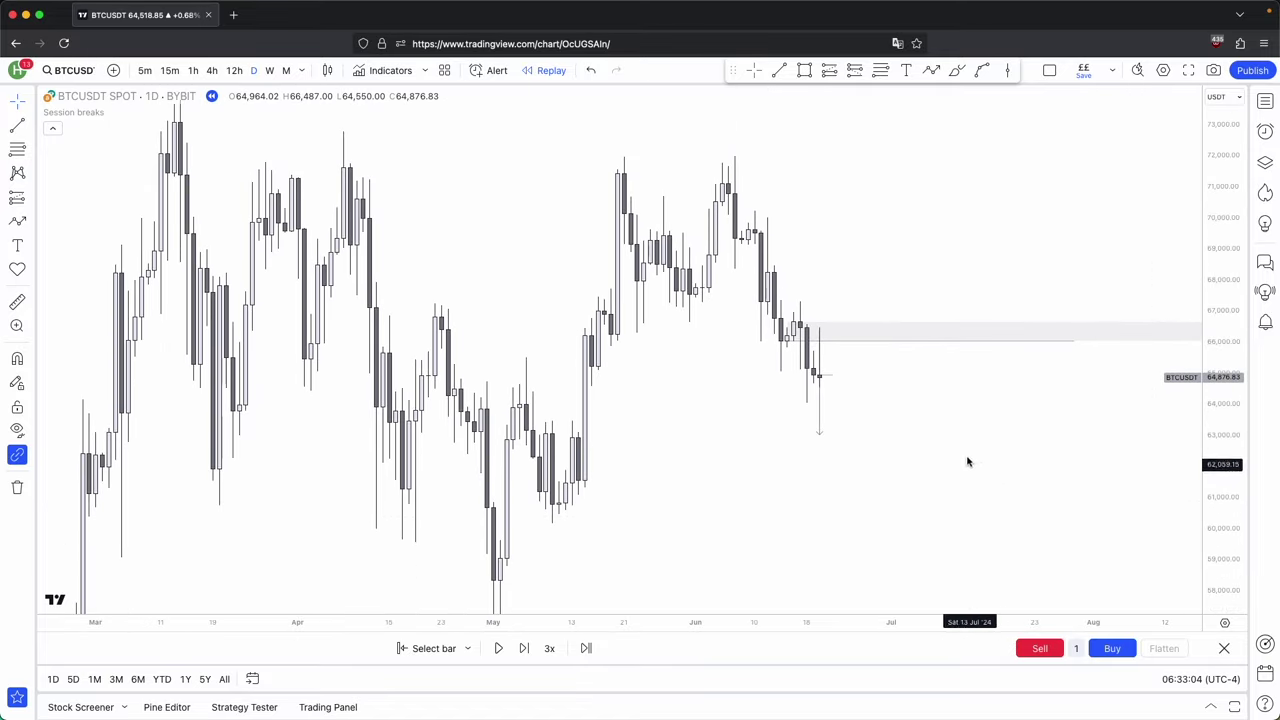
{"action": "scroll", "coordinate": [967, 461], "scroll_direction": "up", "scroll_amount": 2}
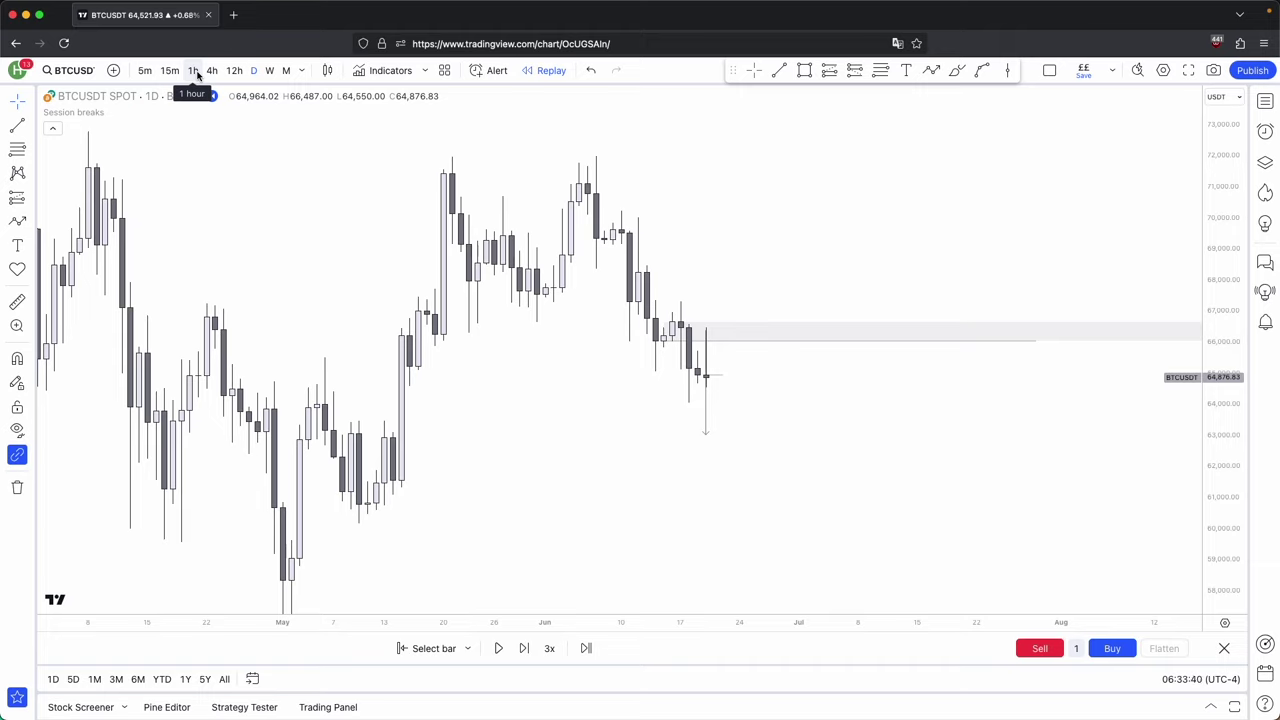
{"action": "left_click", "coordinate": [703, 368]}
{"action": "key", "text": "Delete"}
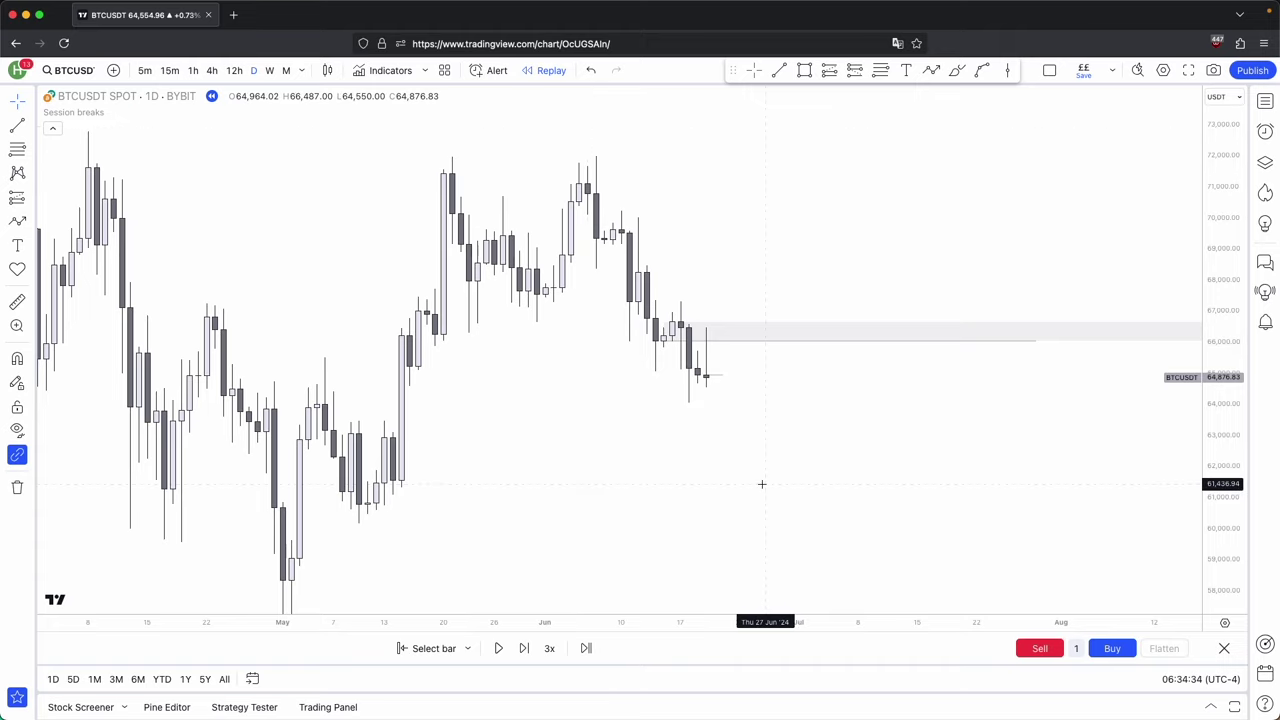
Examine the 20 June move into the shaded zone on the 1-hour chart and return to the daily chart.
{"action": "left_click", "coordinate": [680, 333]}
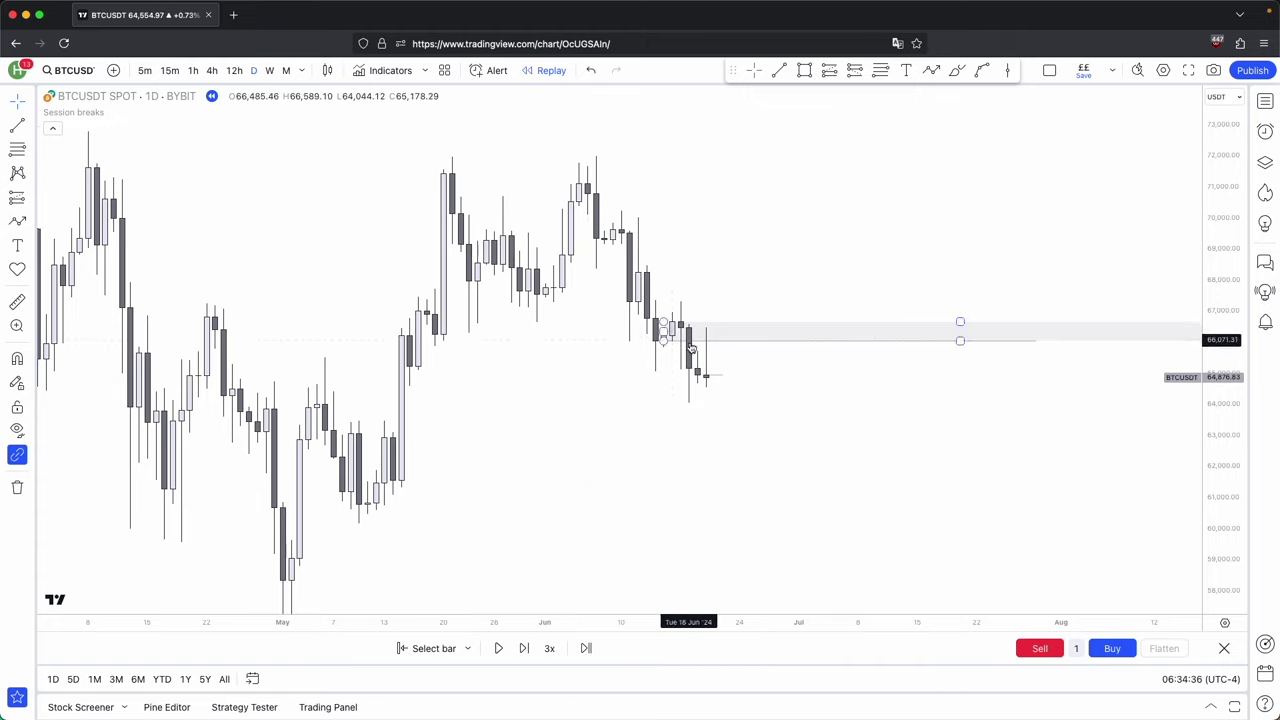
{"action": "left_click", "coordinate": [195, 71]}
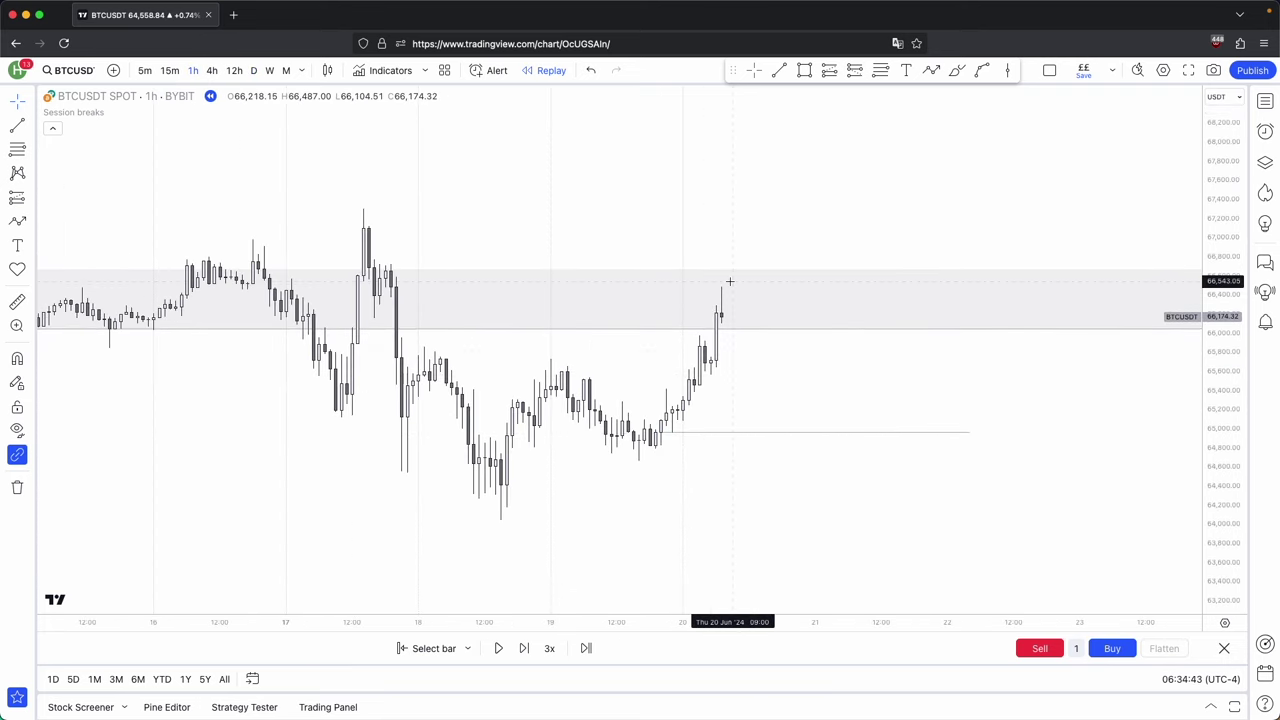
{"action": "left_click", "coordinate": [253, 70]}
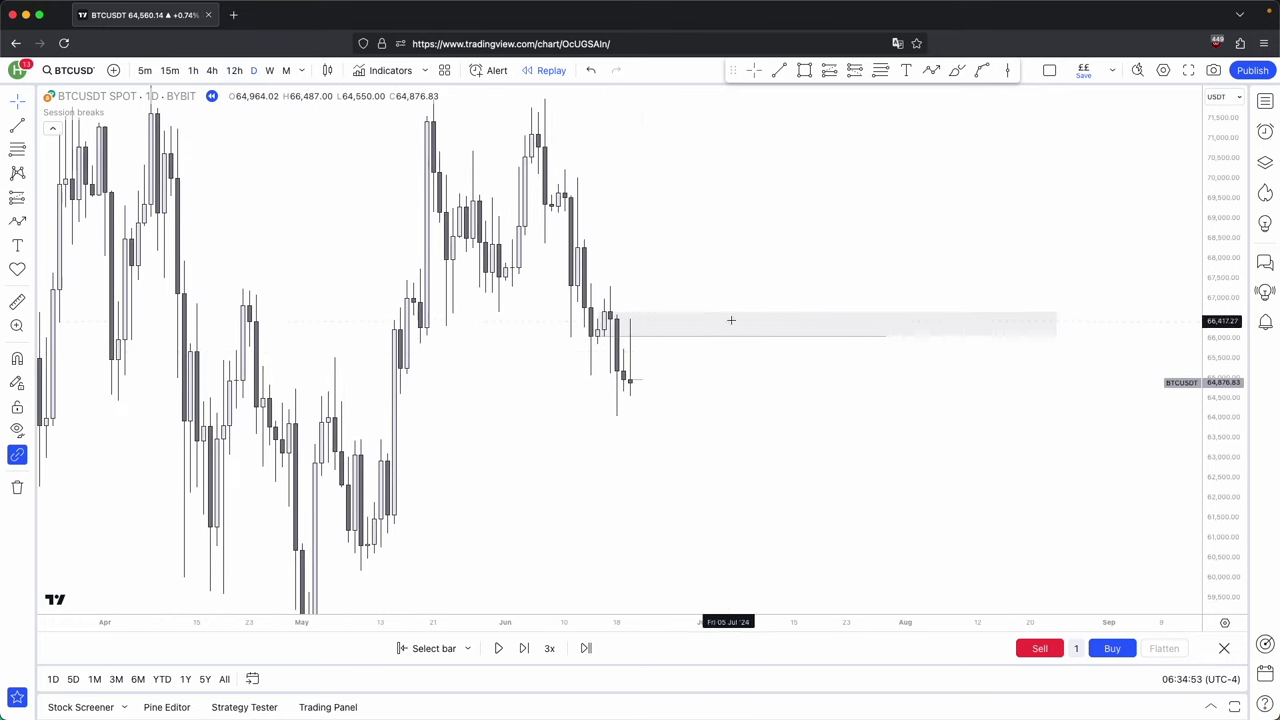
Shorten the shaded rectangle so that it ends on 31 July.
{"action": "left_click", "coordinate": [1057, 330]}
{"action": "left_click_drag", "start_coordinate": [1057, 335], "coordinate": [899, 336]}
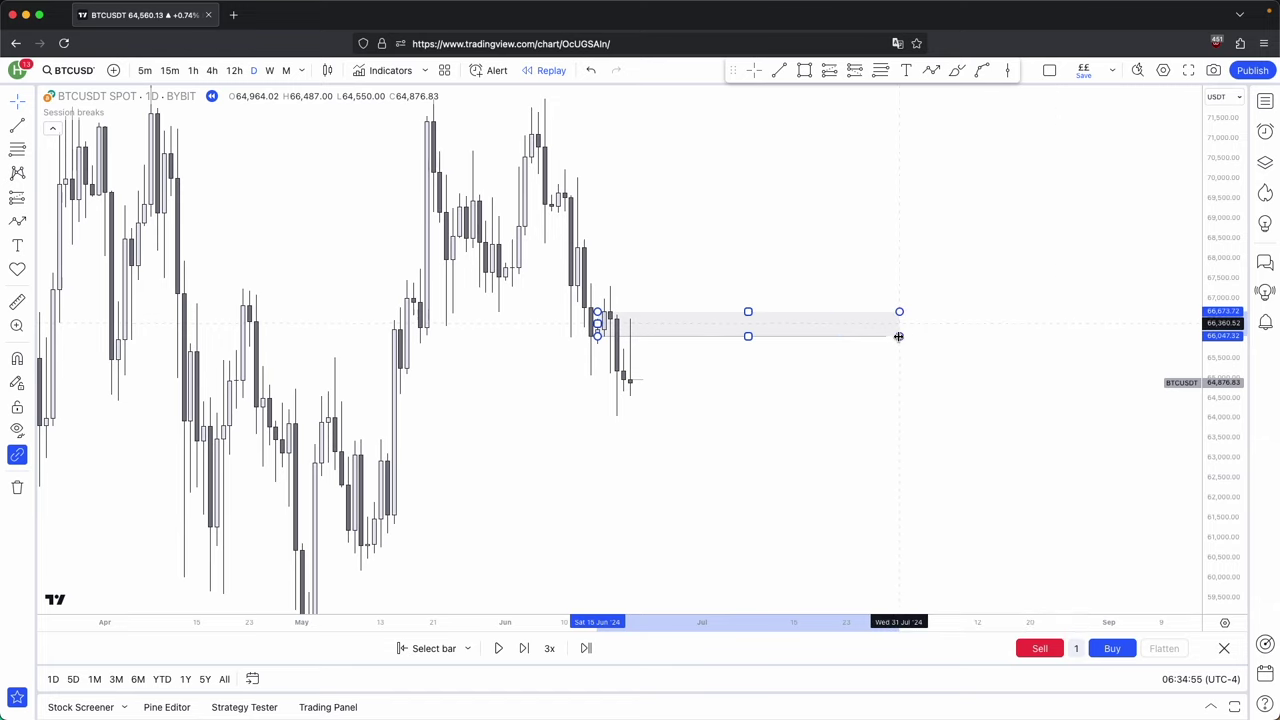
{"action": "left_click", "coordinate": [917, 330]}
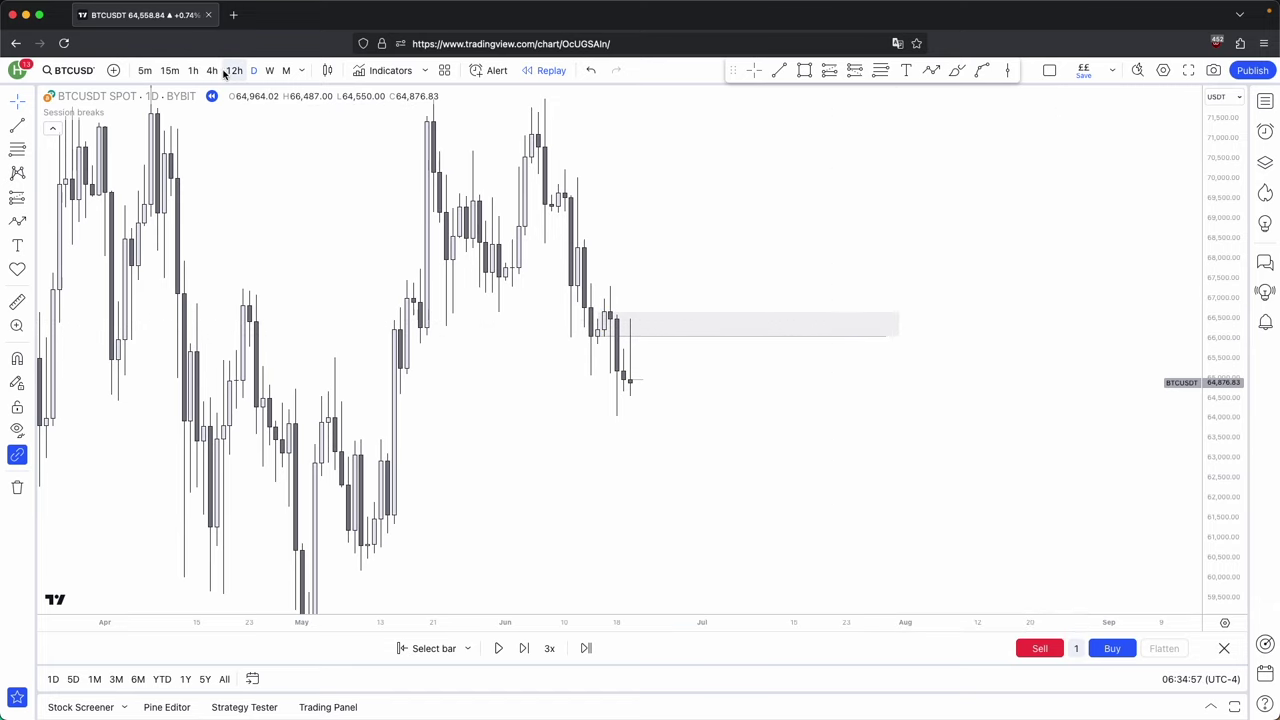
Advance the 1-hour replay to the 20 June 09:00 candle and mark the 05:00 candle's low with a short horizontal trend line.
{"action": "left_click", "coordinate": [193, 70]}
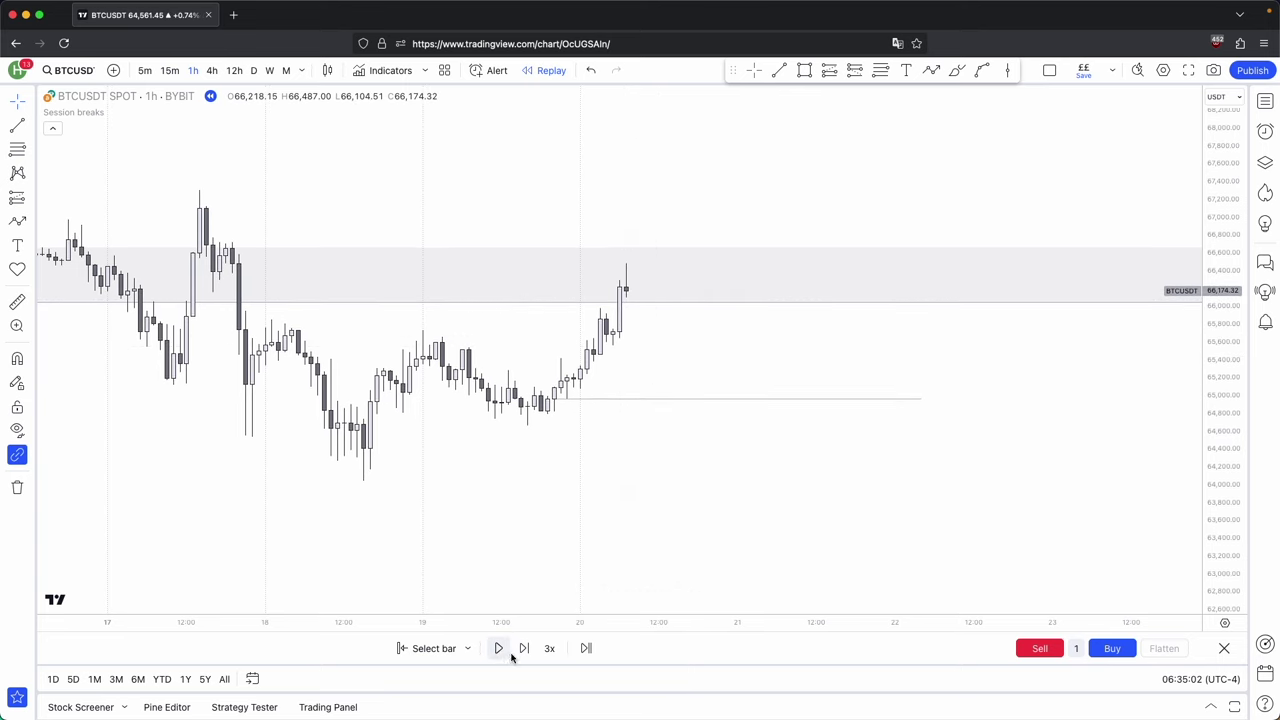
{"action": "left_click", "coordinate": [524, 648]}
{"action": "left_click", "coordinate": [779, 70]}
{"action": "left_click", "coordinate": [600, 346]}
{"action": "left_click", "coordinate": [626, 346]}
{"action": "left_click_drag", "start_coordinate": [743, 410], "coordinate": [763, 403]}
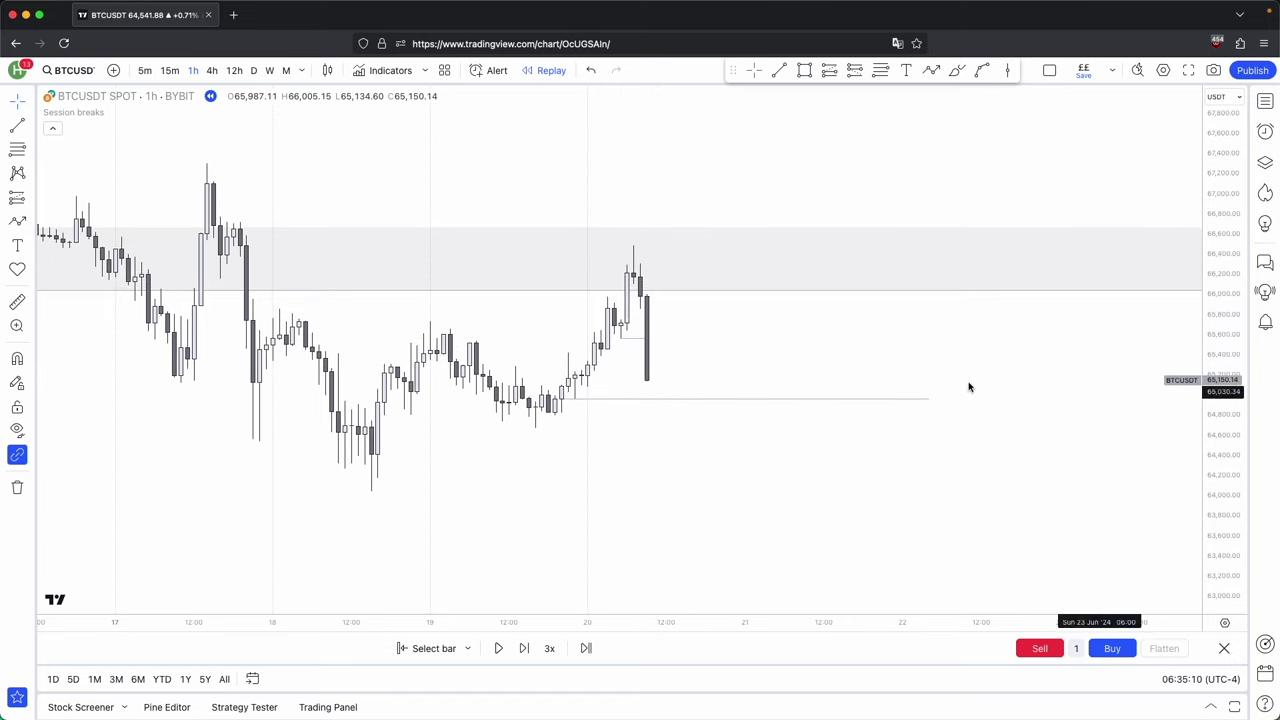
Advance the replay to the 20 June 20:00 candle and measure the time span from 19 June 20:00 to it.
{"action": "left_click", "coordinate": [524, 648]}
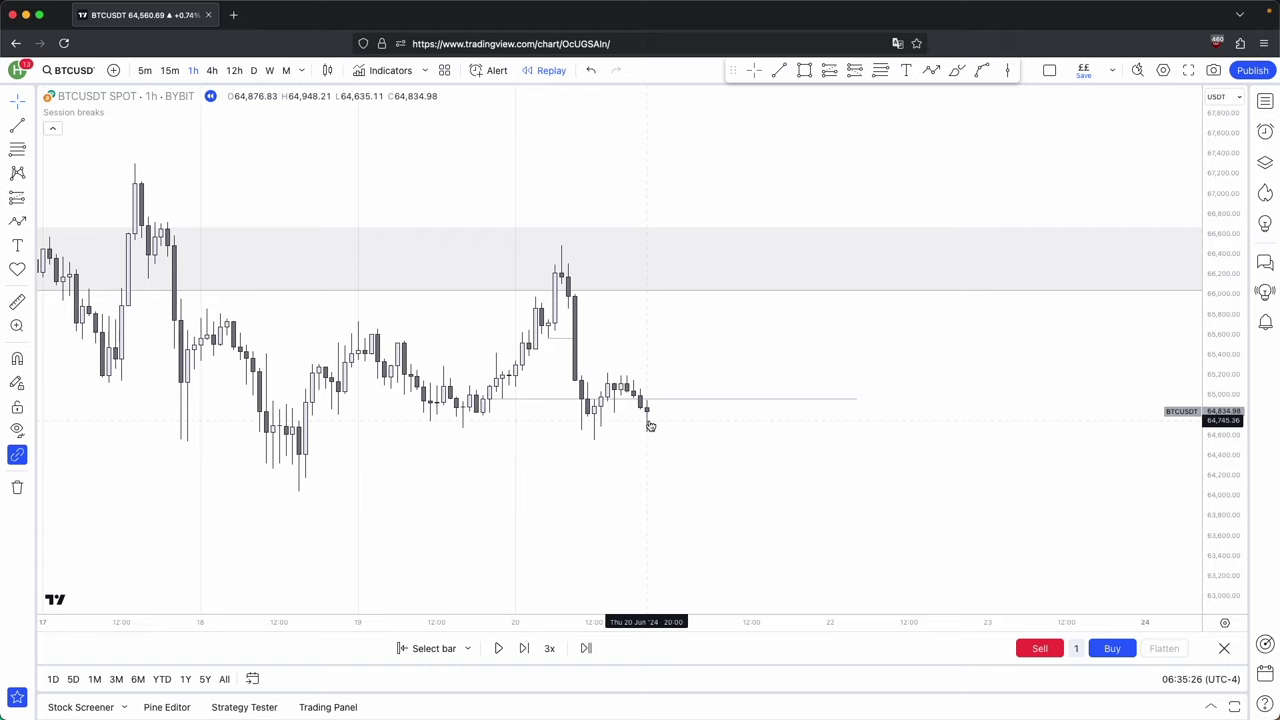
{"action": "left_click", "coordinate": [489, 442], "text": "shift"}
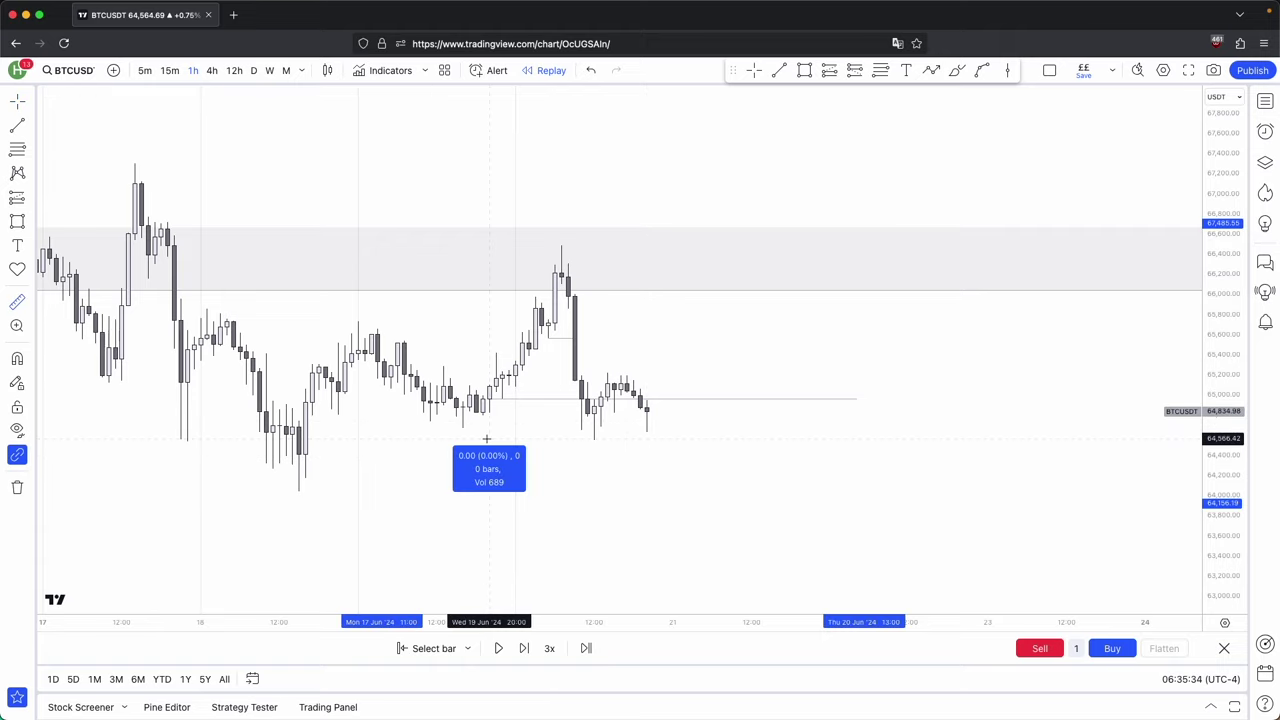
{"action": "left_click", "coordinate": [647, 448]}
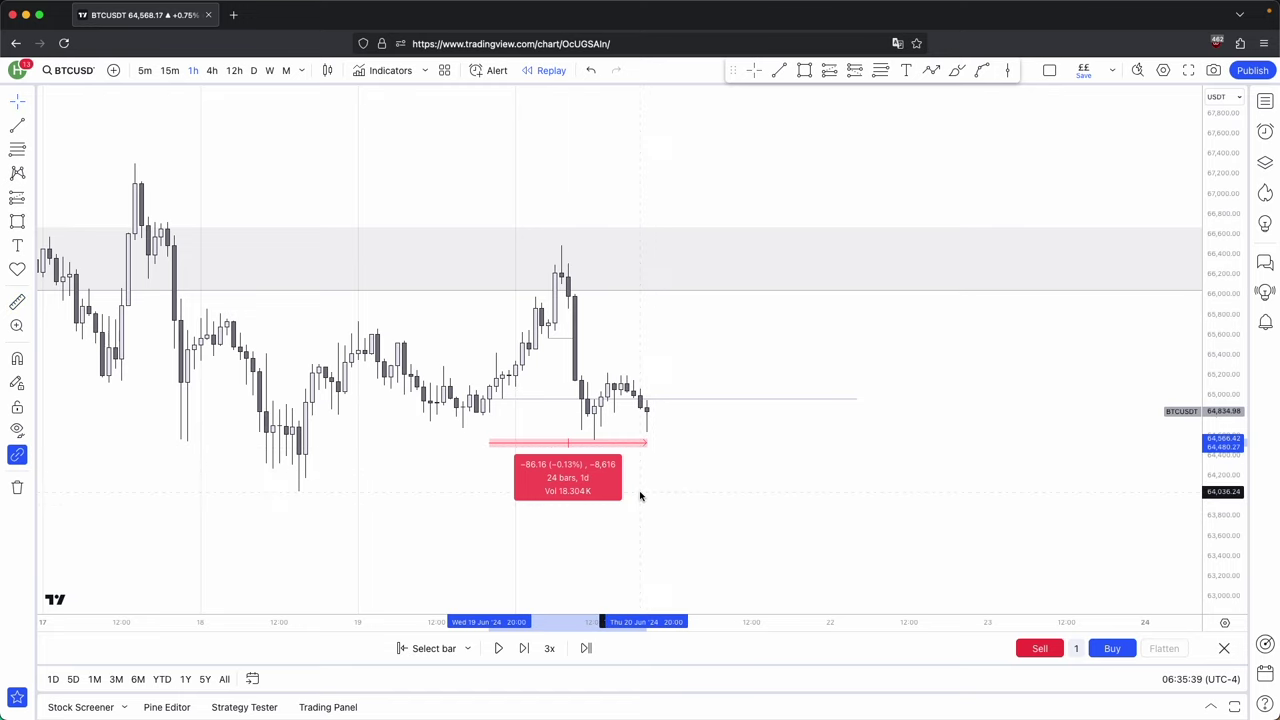
{"action": "left_click", "coordinate": [640, 494]}
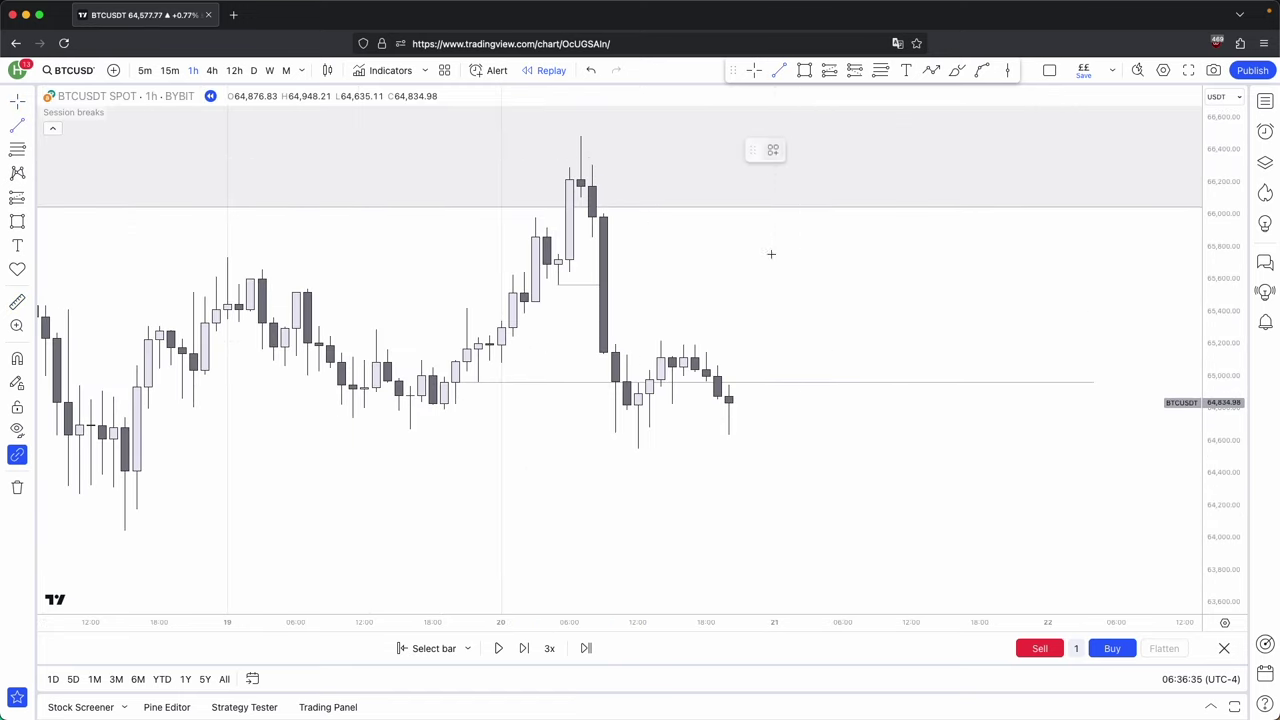
Mark the 20 June 19:00 candle's close with a horizontal trend line into 22 June and rewind the replay to that candle.
{"action": "left_click", "coordinate": [717, 396]}
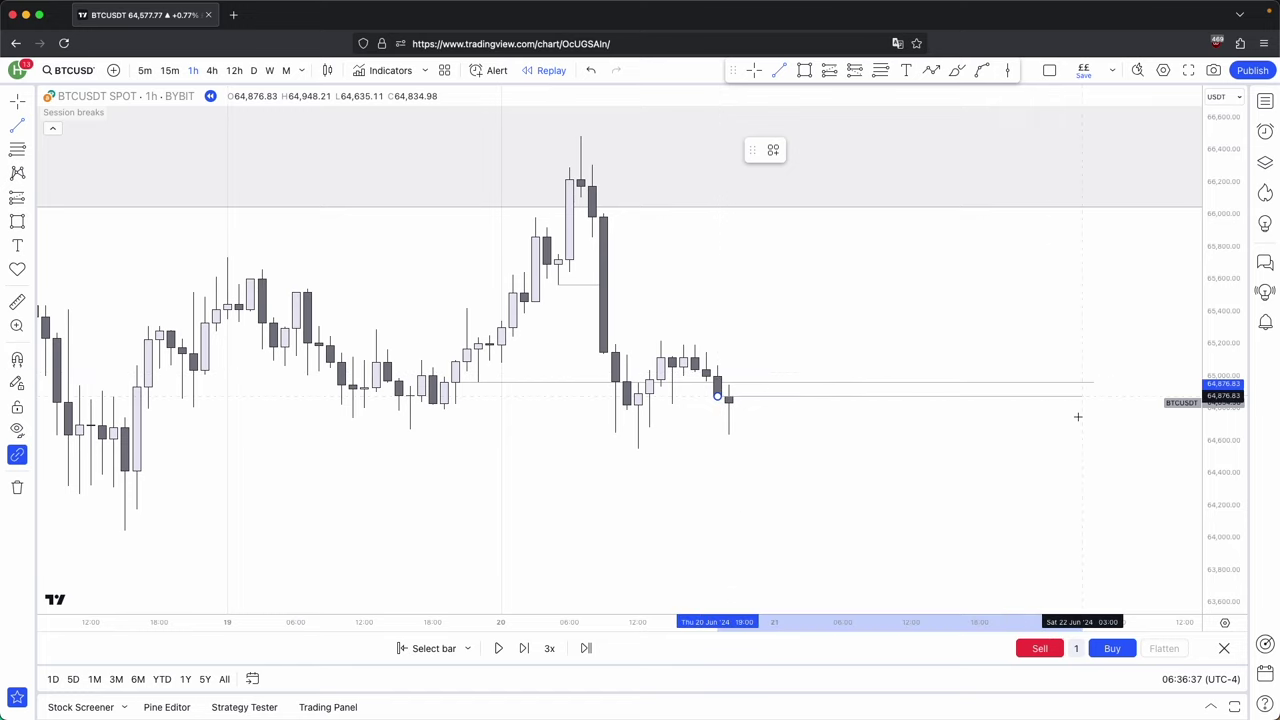
{"action": "left_click", "coordinate": [1095, 401]}
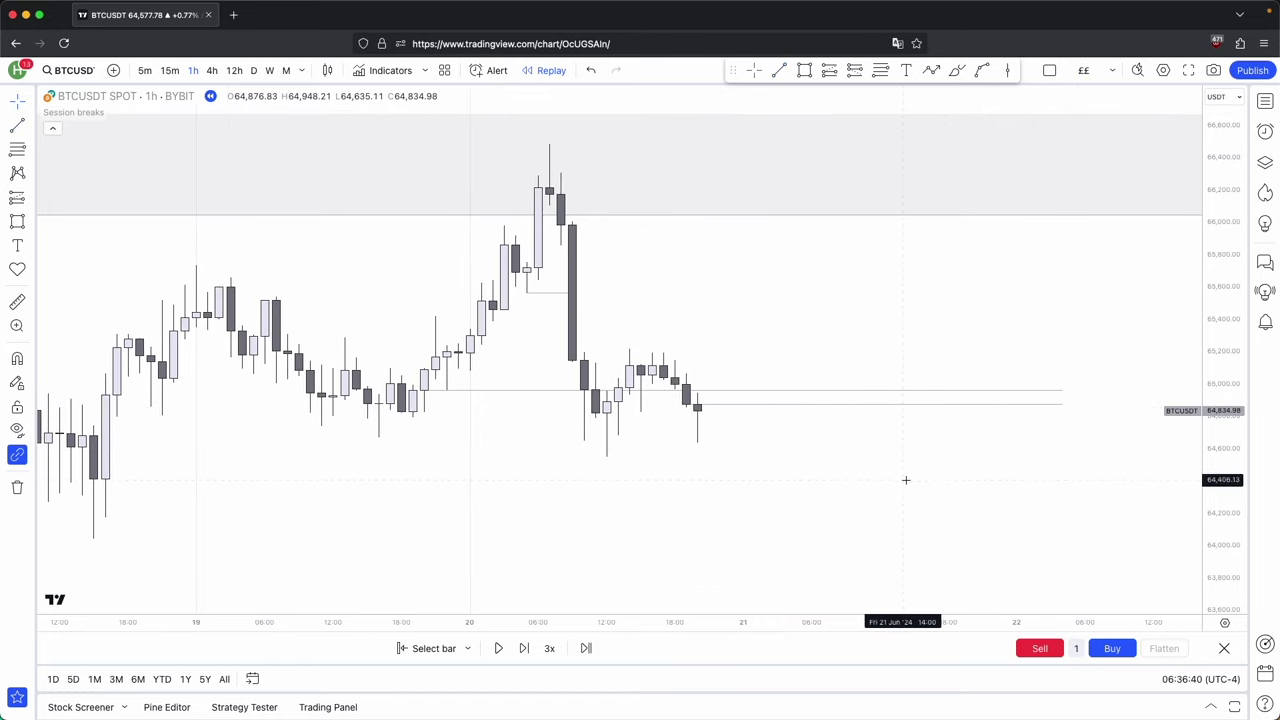
{"action": "left_click", "coordinate": [432, 648]}
{"action": "left_click", "coordinate": [697, 540]}
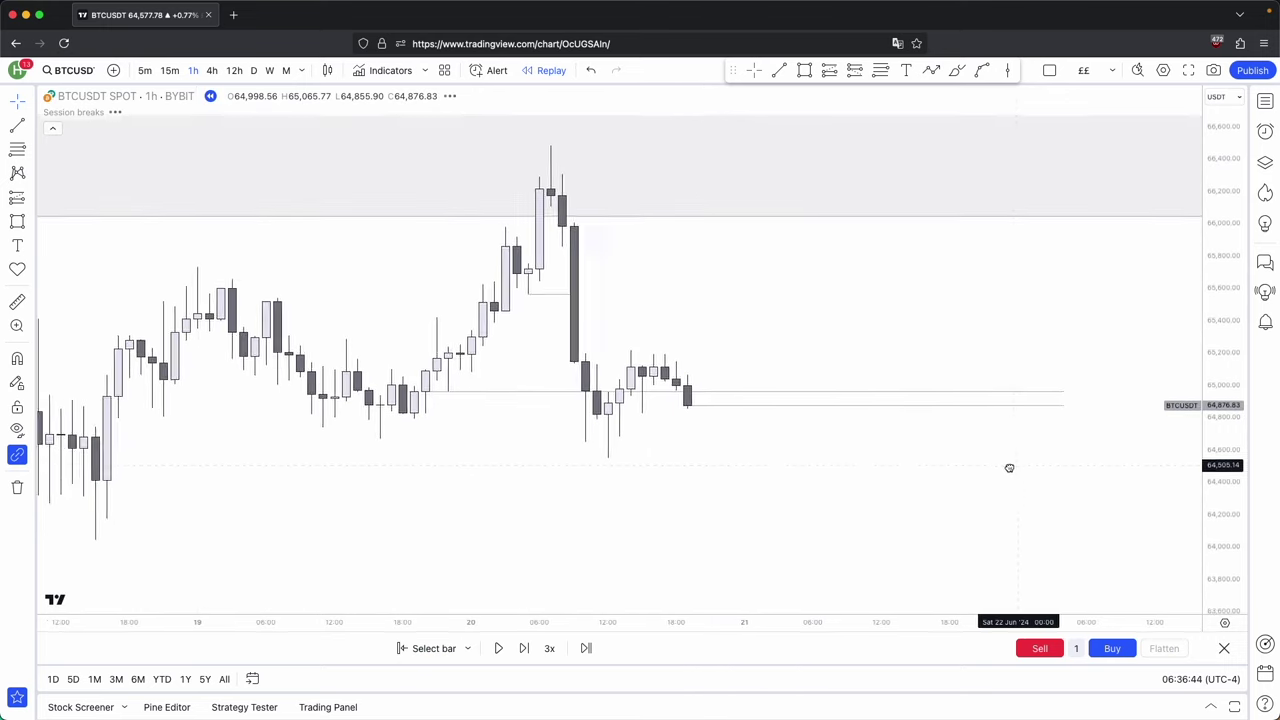
Measure the rise from the 19 June 23:00 candle to the 20 June high and the drop to the 12:00 low.
{"action": "left_click", "coordinate": [414, 397]}
{"action": "left_click", "coordinate": [434, 380]}
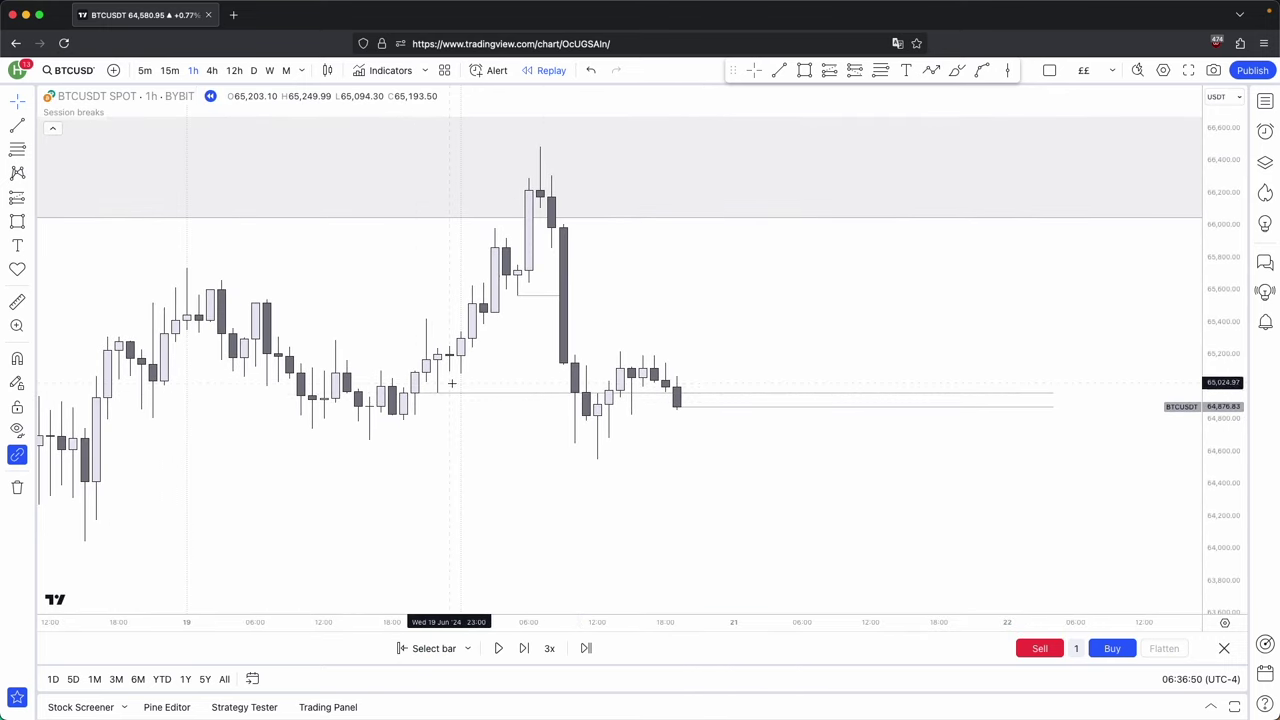
{"action": "left_click", "coordinate": [450, 383], "text": "shift"}
{"action": "left_click", "coordinate": [538, 156]}
{"action": "left_click", "coordinate": [597, 186]}
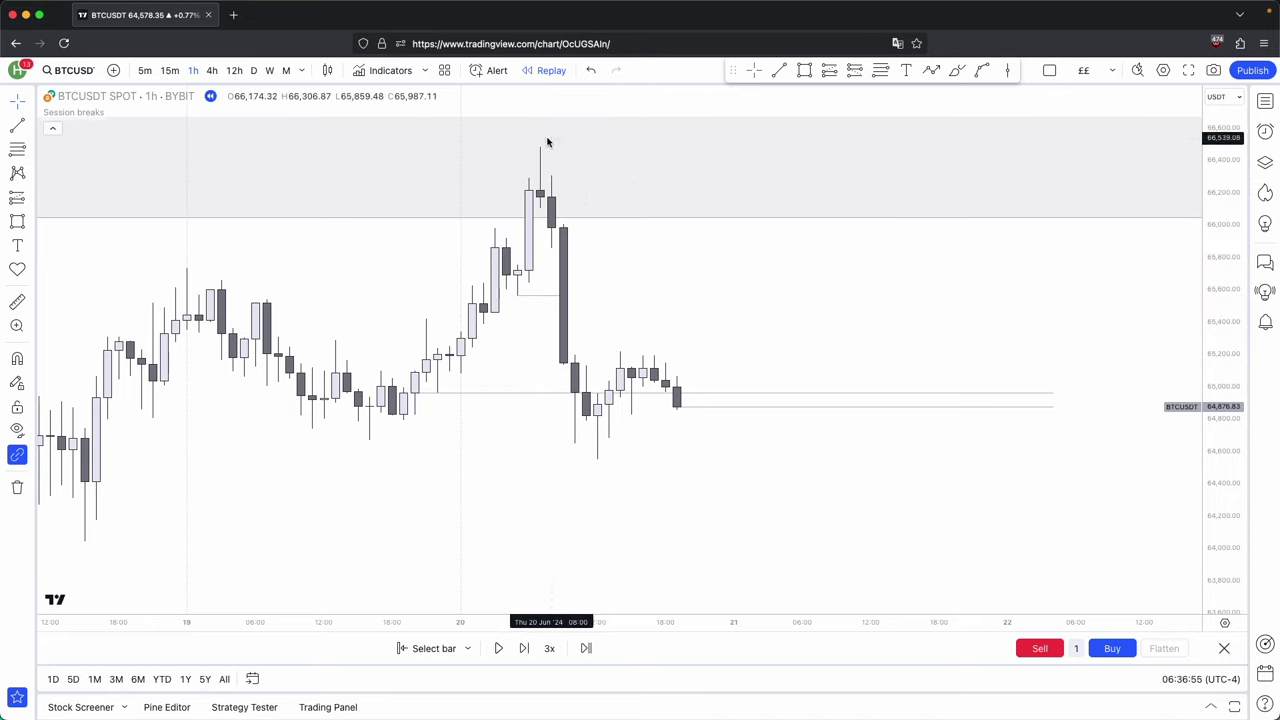
{"action": "left_click", "coordinate": [549, 148], "text": "shift"}
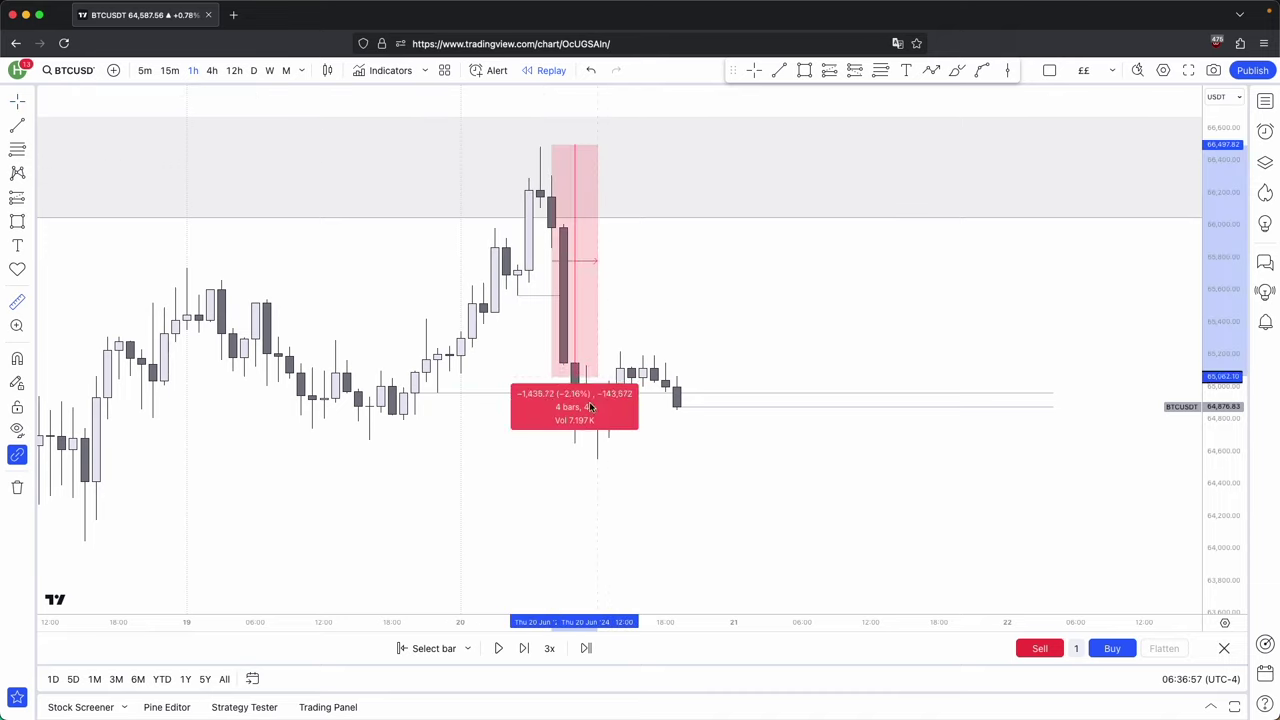
{"action": "left_click", "coordinate": [600, 458]}
{"action": "left_click", "coordinate": [675, 443]}
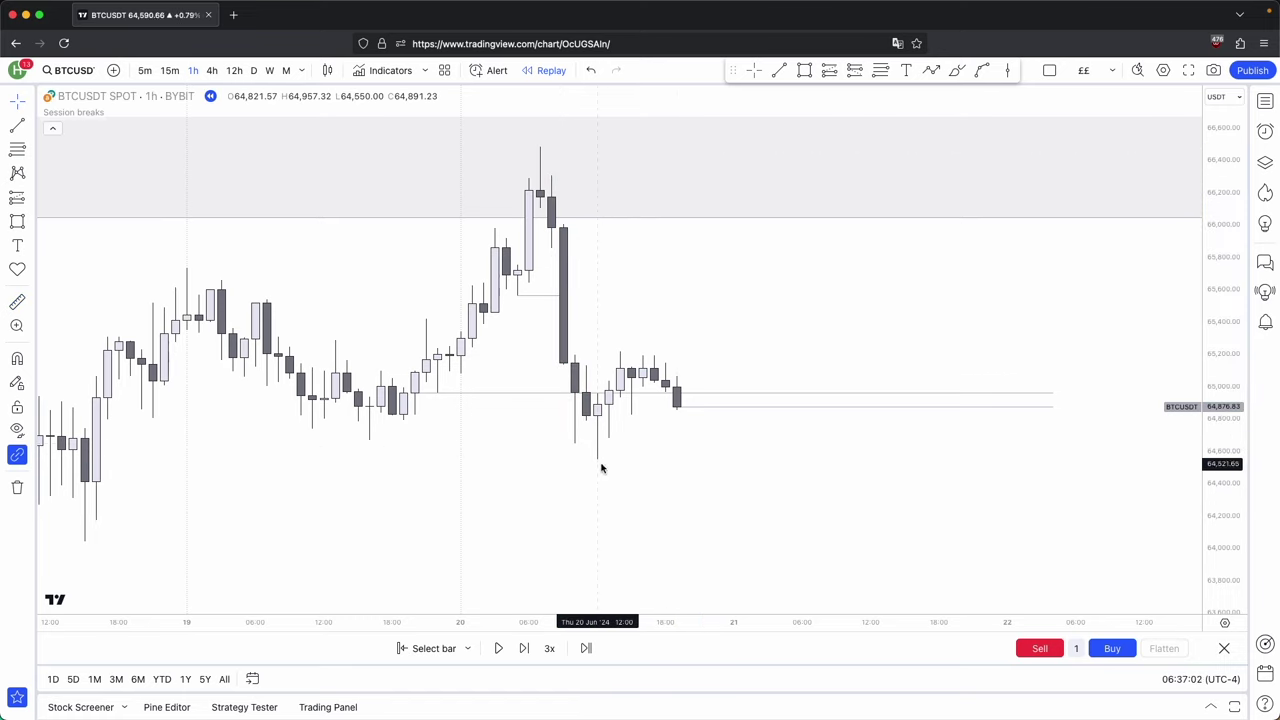
Measure the recovery from the 20 June 12:00 low to the 19:00 candle.
{"action": "left_click", "coordinate": [601, 461], "text": "shift"}
{"action": "left_click", "coordinate": [676, 350]}
{"action": "left_click", "coordinate": [679, 354]}
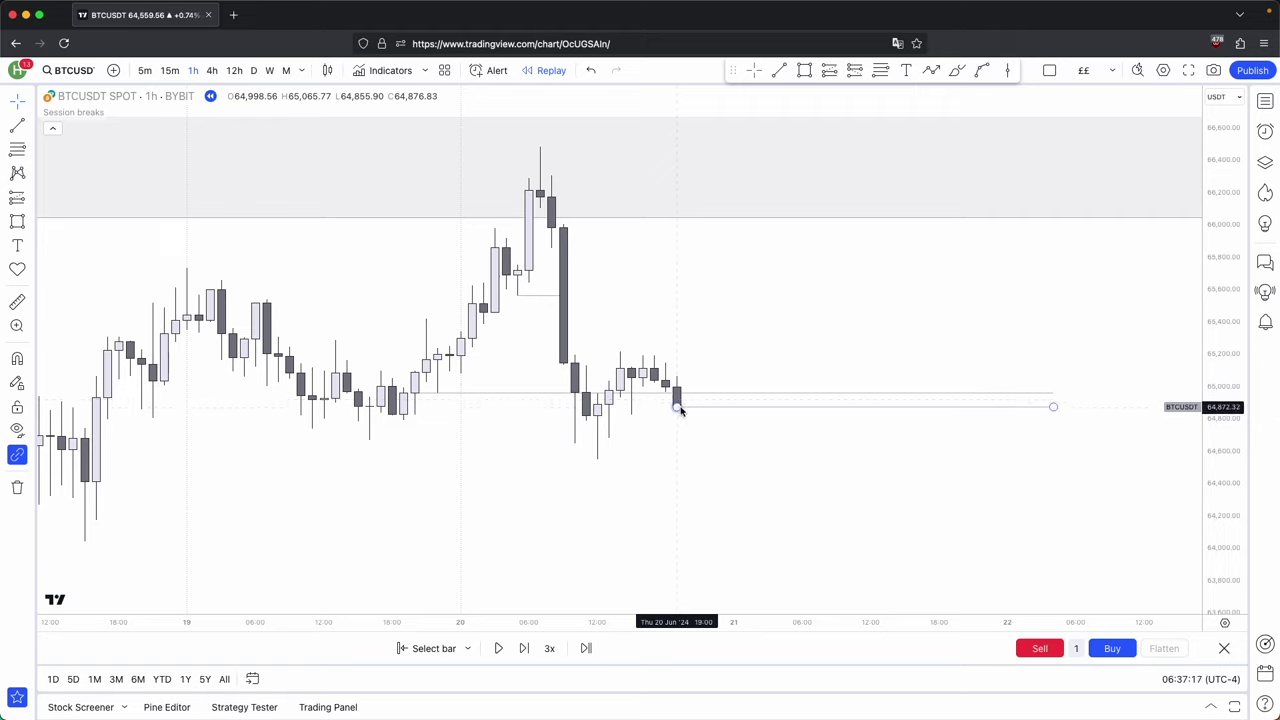
{"action": "left_click_drag", "start_coordinate": [677, 490], "coordinate": [420, 474]}
{"action": "left_click", "coordinate": [610, 459], "text": "shift"}
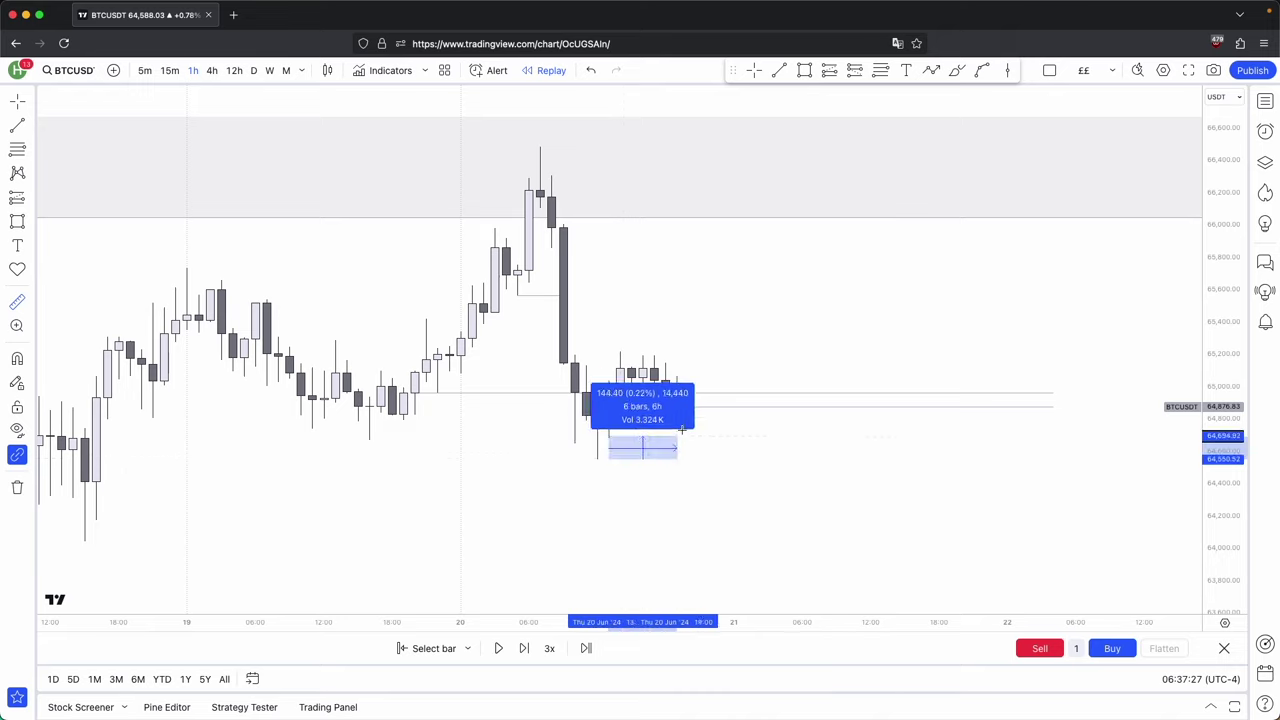
{"action": "left_click", "coordinate": [700, 407]}
{"action": "left_click", "coordinate": [751, 425]}
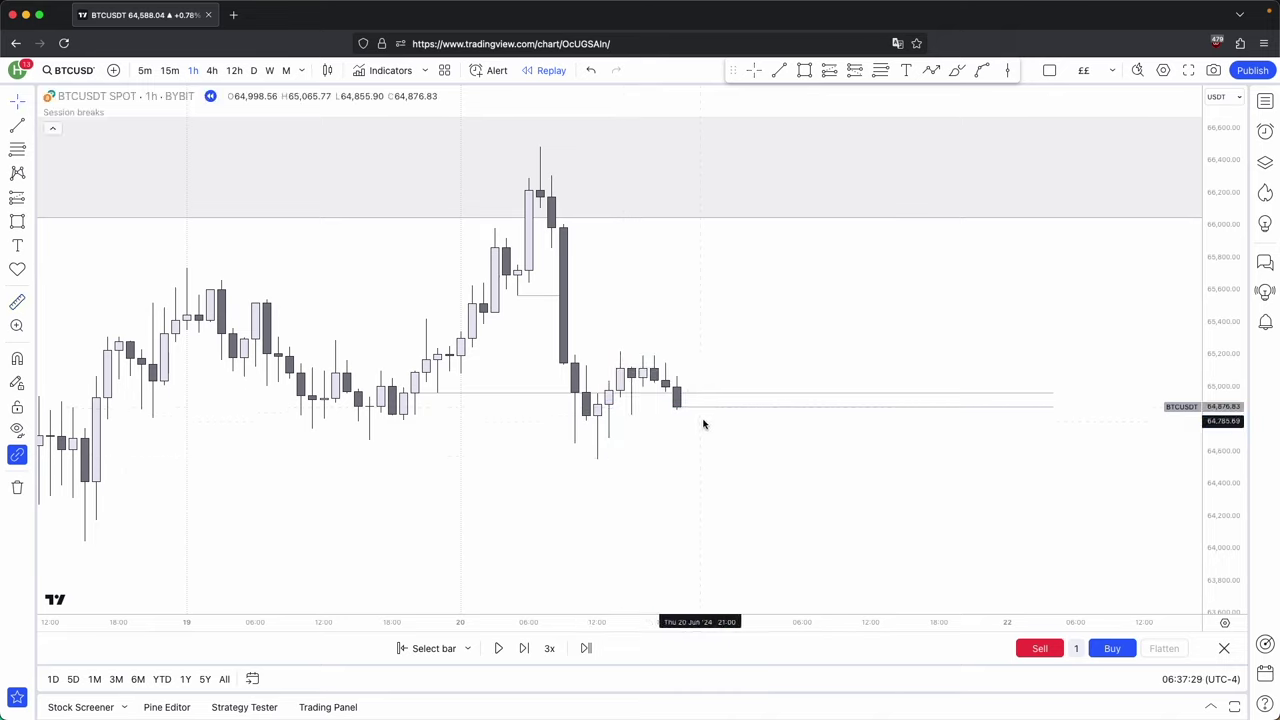
Measure the price gap between the two horizontal lines near their 22 June ends.
{"action": "left_click", "coordinate": [1070, 398]}
{"action": "left_click", "coordinate": [1100, 415]}
{"action": "left_click", "coordinate": [1064, 407], "text": "shift"}
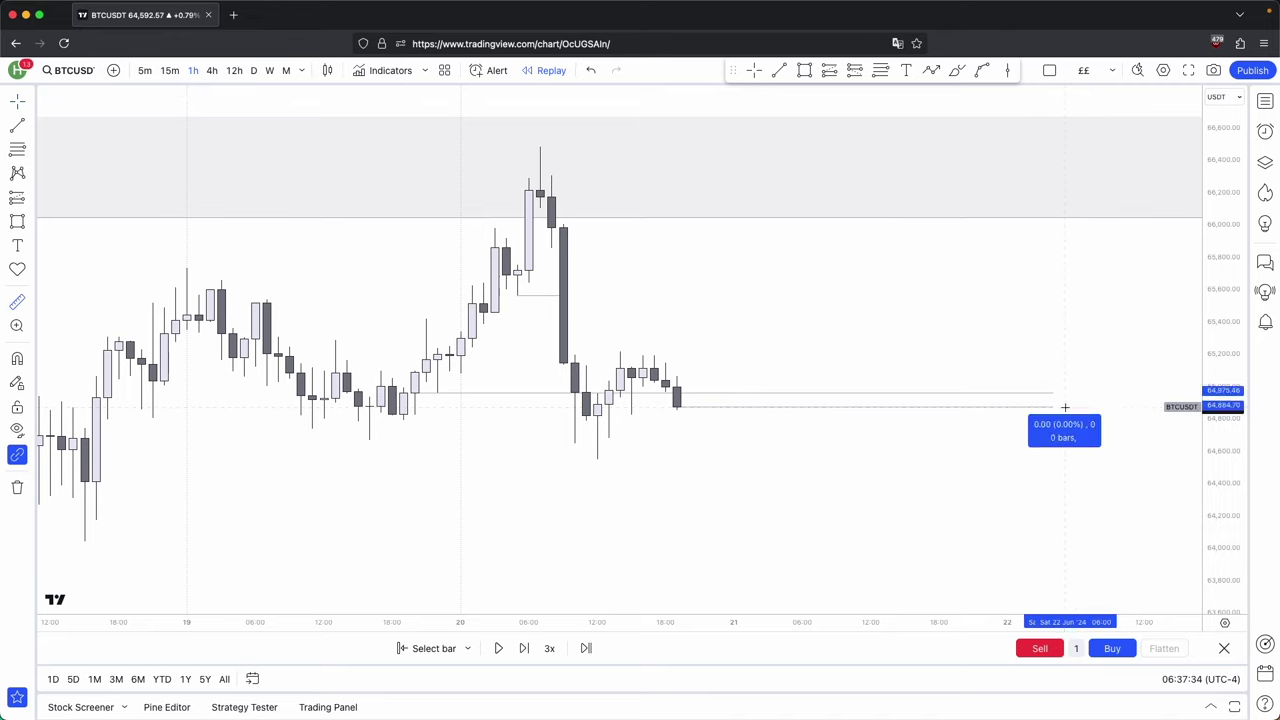
{"action": "left_click", "coordinate": [1076, 393]}
{"action": "left_click", "coordinate": [1049, 466]}
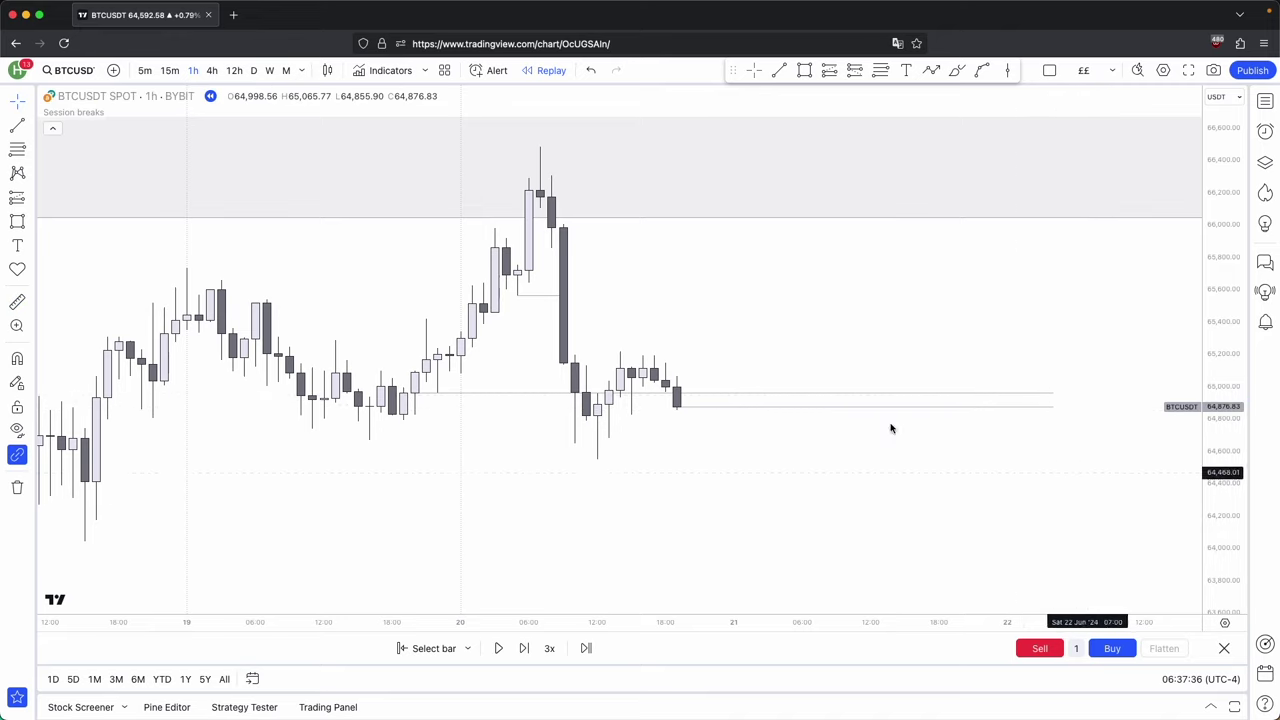
Switch to the daily chart and measure the 20 June candle's lower and upper wicks.
{"action": "left_click", "coordinate": [253, 72]}
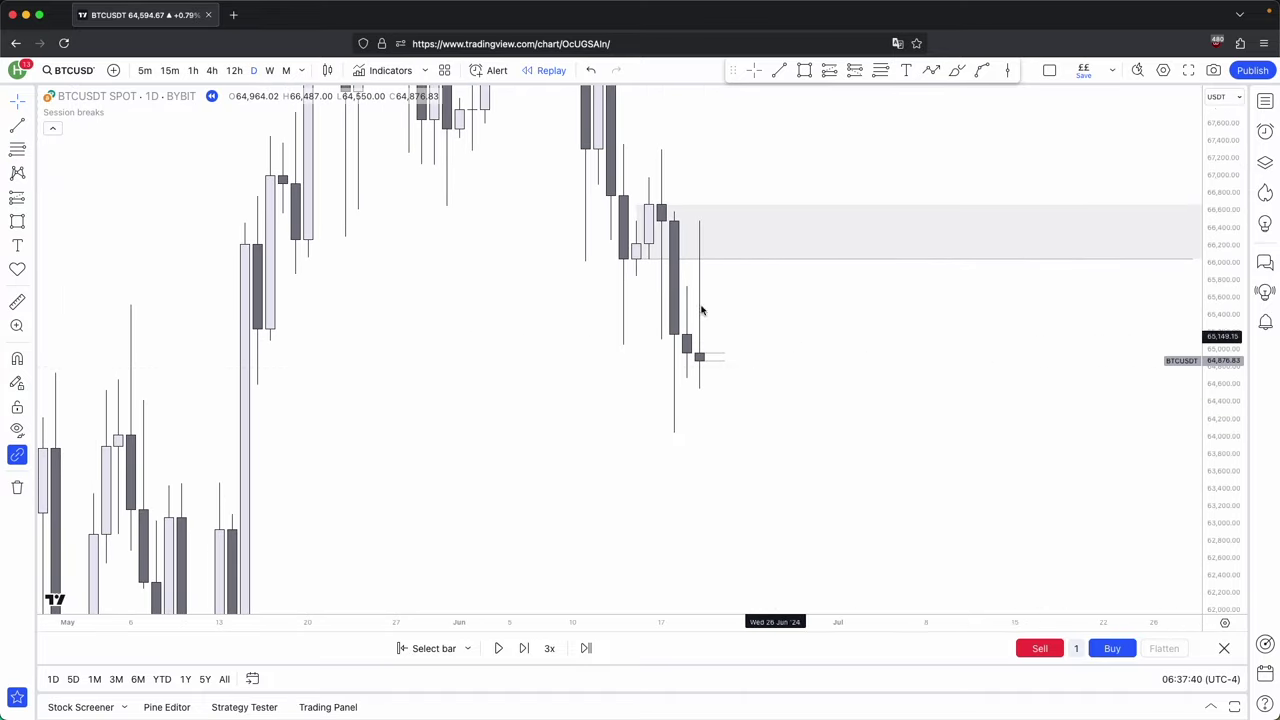
{"action": "left_click", "coordinate": [632, 385], "text": "shift"}
{"action": "left_click", "coordinate": [649, 366]}
{"action": "left_click", "coordinate": [653, 350], "text": "shift"}
{"action": "left_click", "coordinate": [681, 220]}
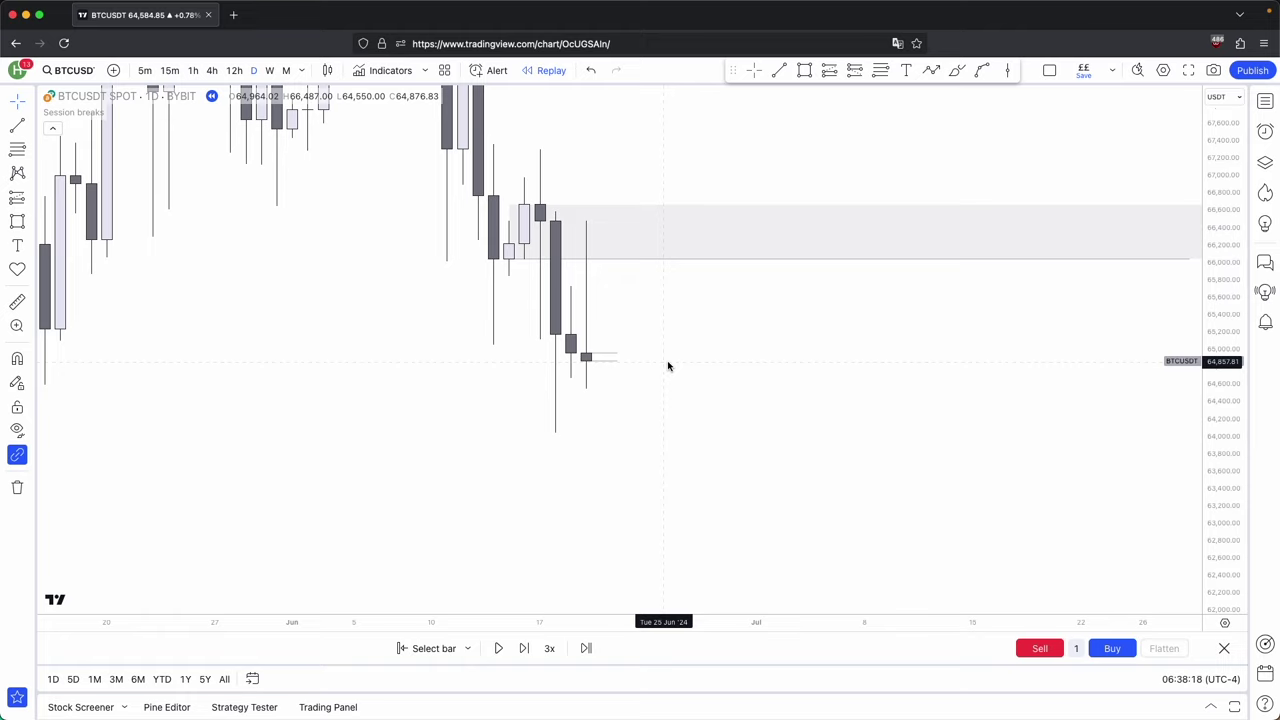
Delete the two short horizontal lines at the 20 June candle's open and close.
{"action": "left_click_drag", "start_coordinate": [834, 439], "coordinate": [523, 311]}
{"action": "key", "text": "Delete"}
{"action": "left_click_drag", "start_coordinate": [1228, 300], "coordinate": [1180, 375]}
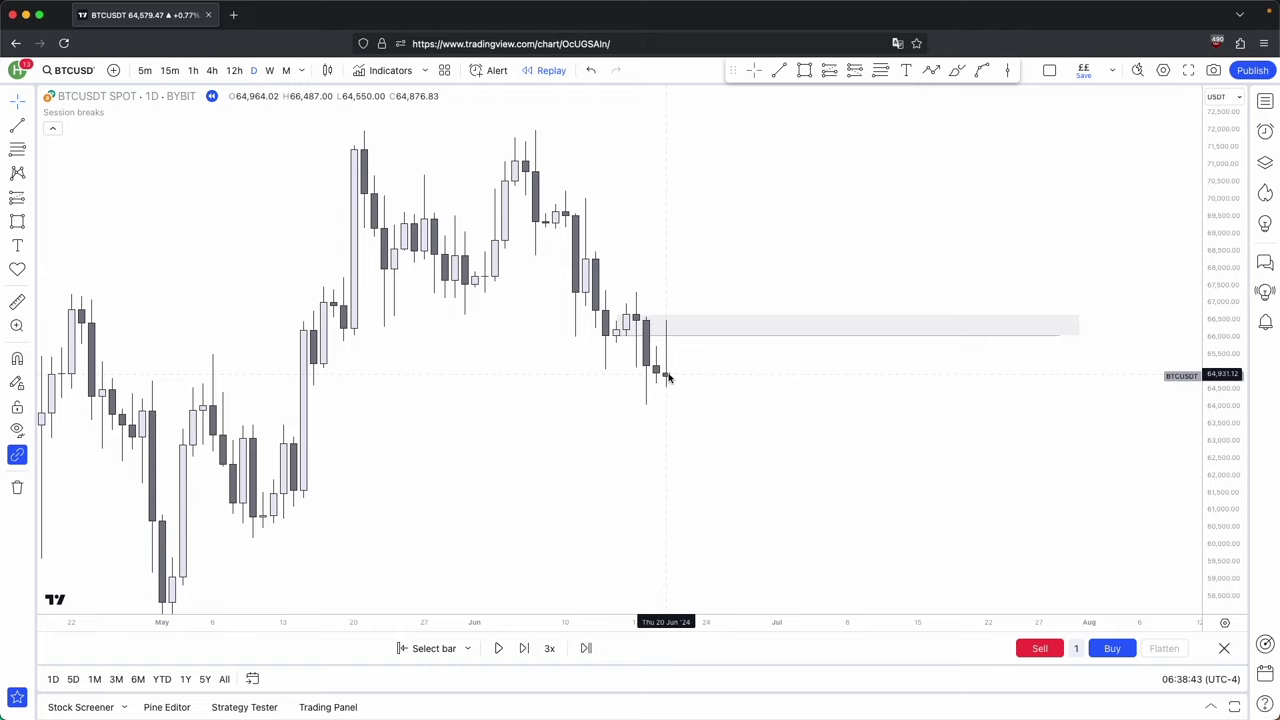
Mark the 18 June candle's low with a horizontal trend line extending to mid-July.
{"action": "left_click", "coordinate": [782, 72]}
{"action": "left_click", "coordinate": [647, 406], "text": "super"}
{"action": "left_click", "coordinate": [948, 406], "text": "shift"}
{"action": "left_click", "coordinate": [970, 556]}
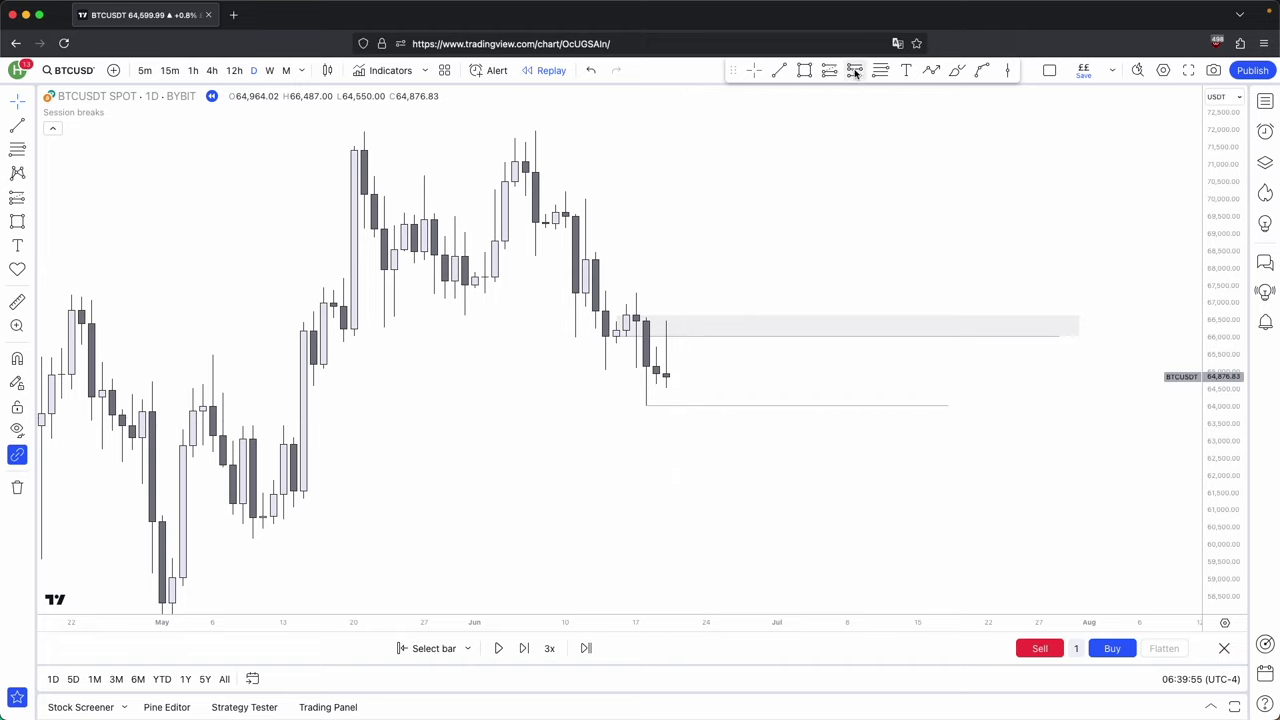
Sketch a path rising to about 65,490, falling through the 18 June low line and bouncing slightly, and remove it.
{"action": "left_click", "coordinate": [929, 72]}
{"action": "left_click", "coordinate": [686, 376]}
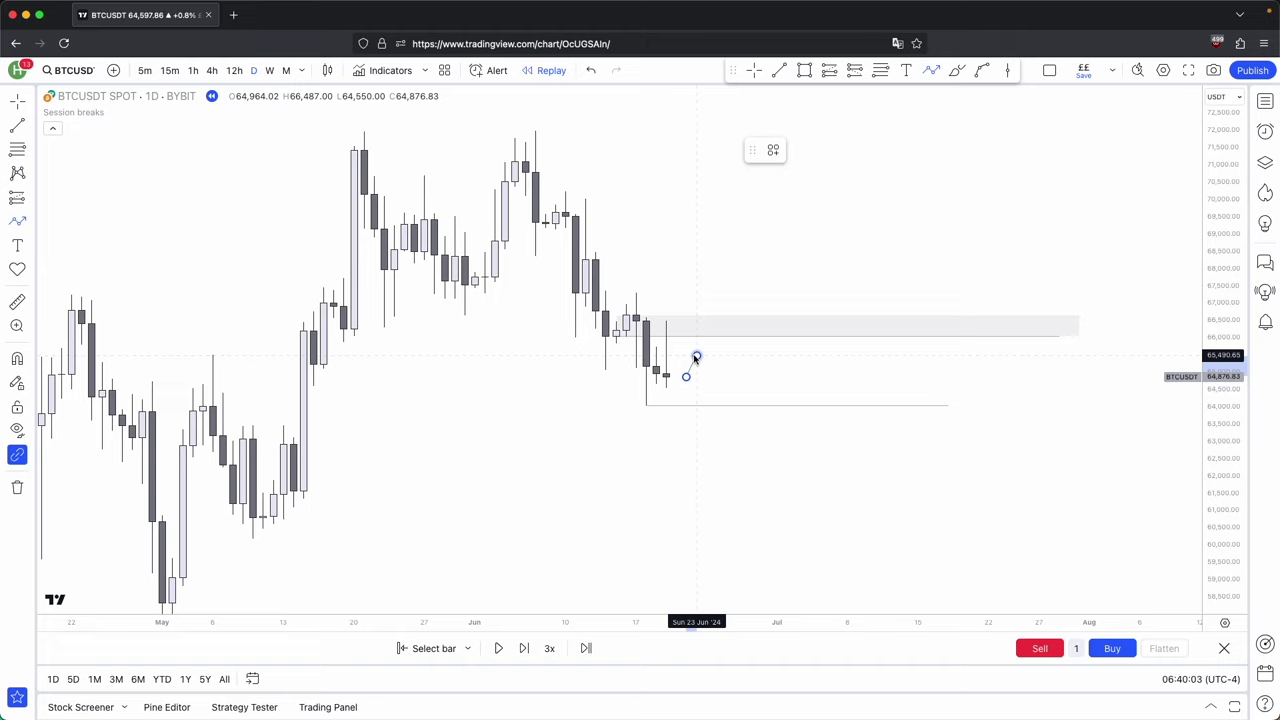
{"action": "left_click", "coordinate": [717, 471]}
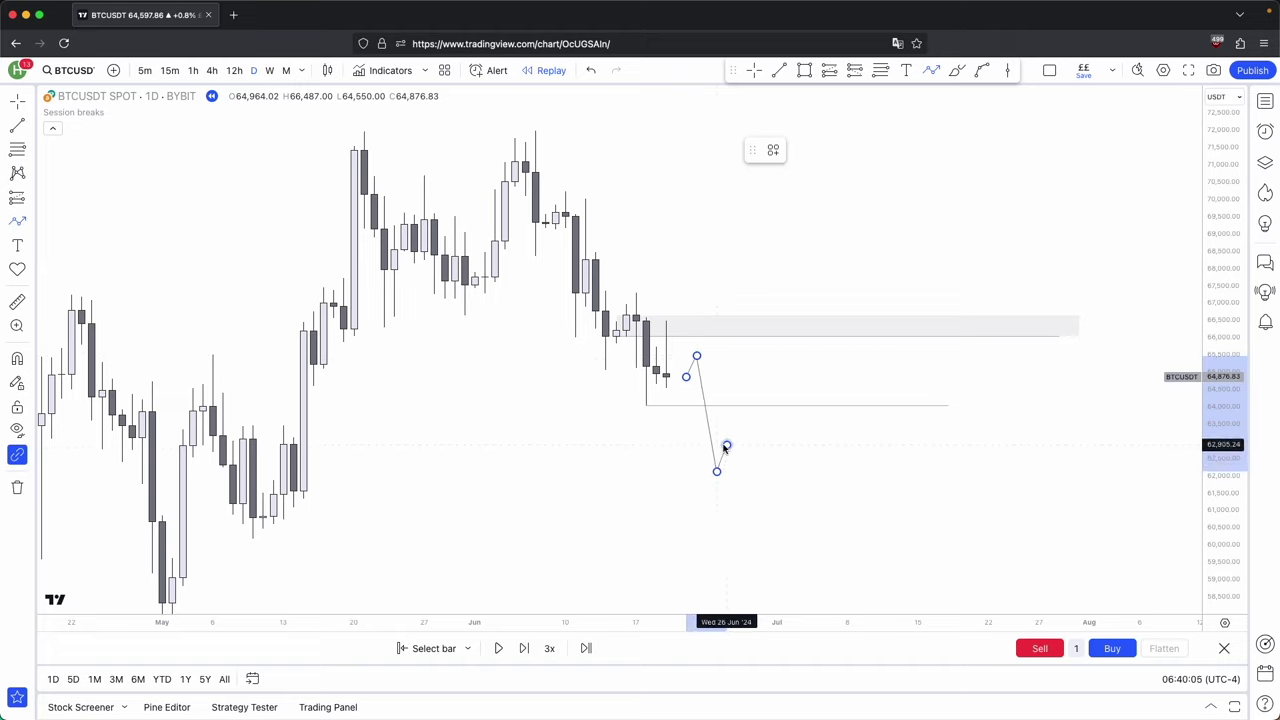
{"action": "double_click", "coordinate": [726, 446]}
{"action": "left_click", "coordinate": [947, 150]}
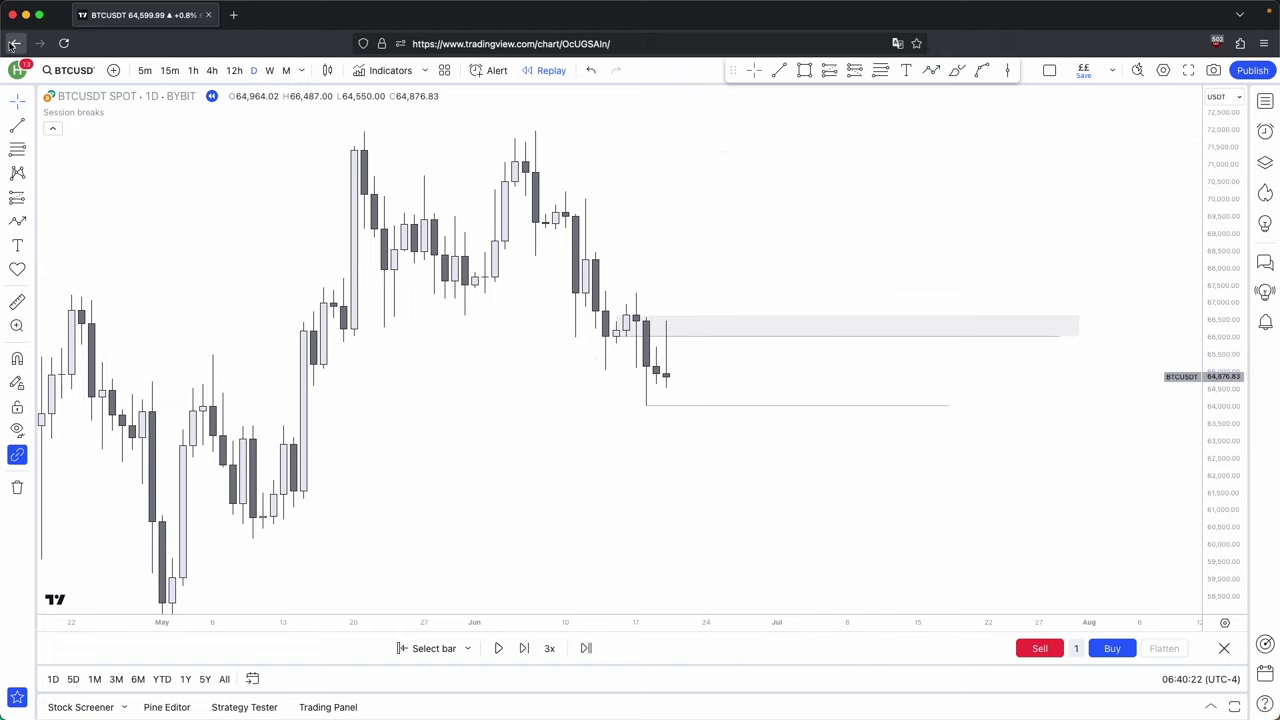
Switch to the 1-hour chart and mark the 20 June 20:00 candle's open with a horizontal trend line into 22 June.
{"action": "left_click", "coordinate": [193, 70]}
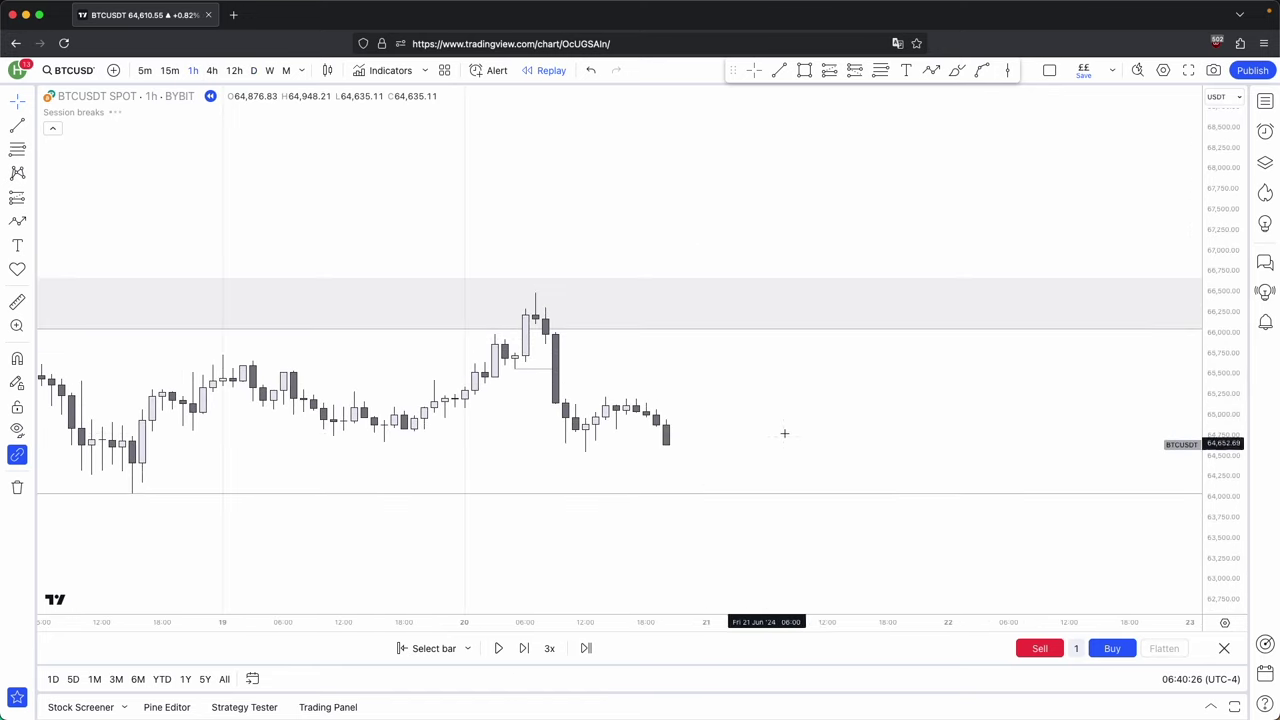
{"action": "left_click", "coordinate": [779, 70]}
{"action": "left_click", "coordinate": [662, 377], "text": "super"}
{"action": "left_click", "coordinate": [985, 401], "text": "shift"}
{"action": "left_click_drag", "start_coordinate": [1022, 408], "coordinate": [904, 403]}
{"action": "scroll", "coordinate": [904, 403], "scroll_direction": "down", "scroll_amount": 1}
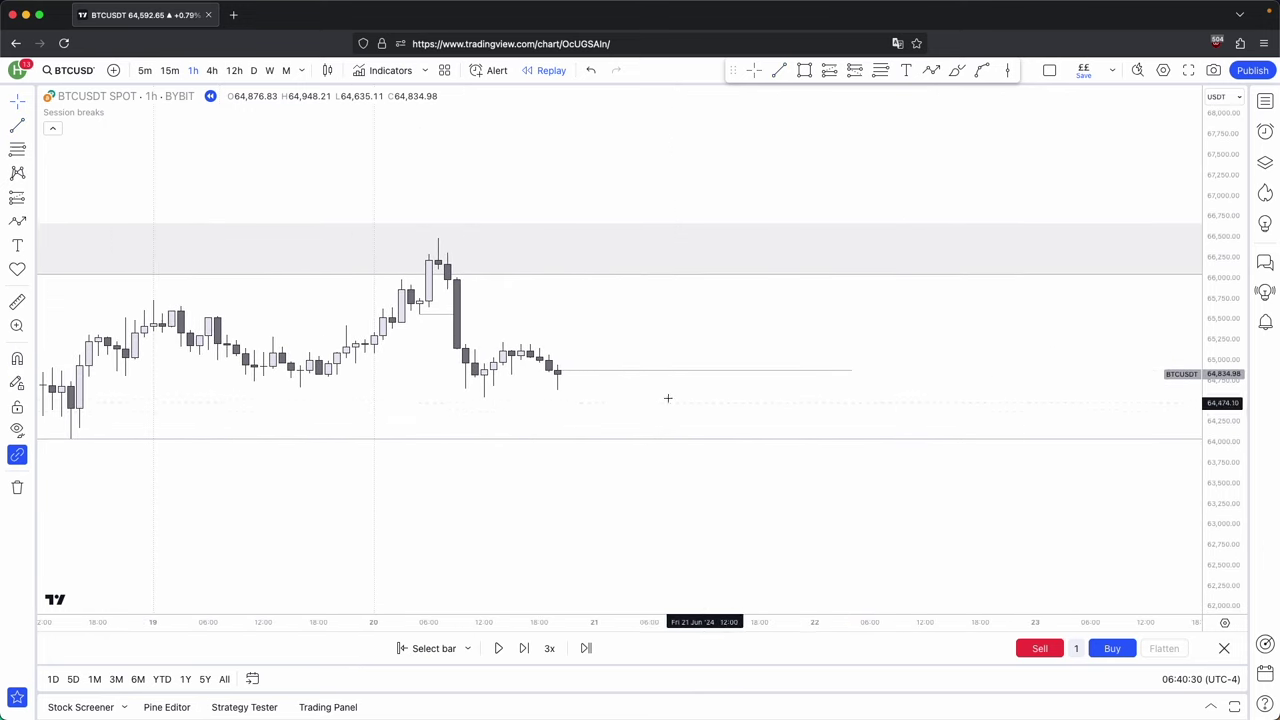
Advance the replay to the 21 June 01:00 candle and mark the 20 June 20:00 low with a short horizontal trend line.
{"action": "left_click", "coordinate": [498, 648]}
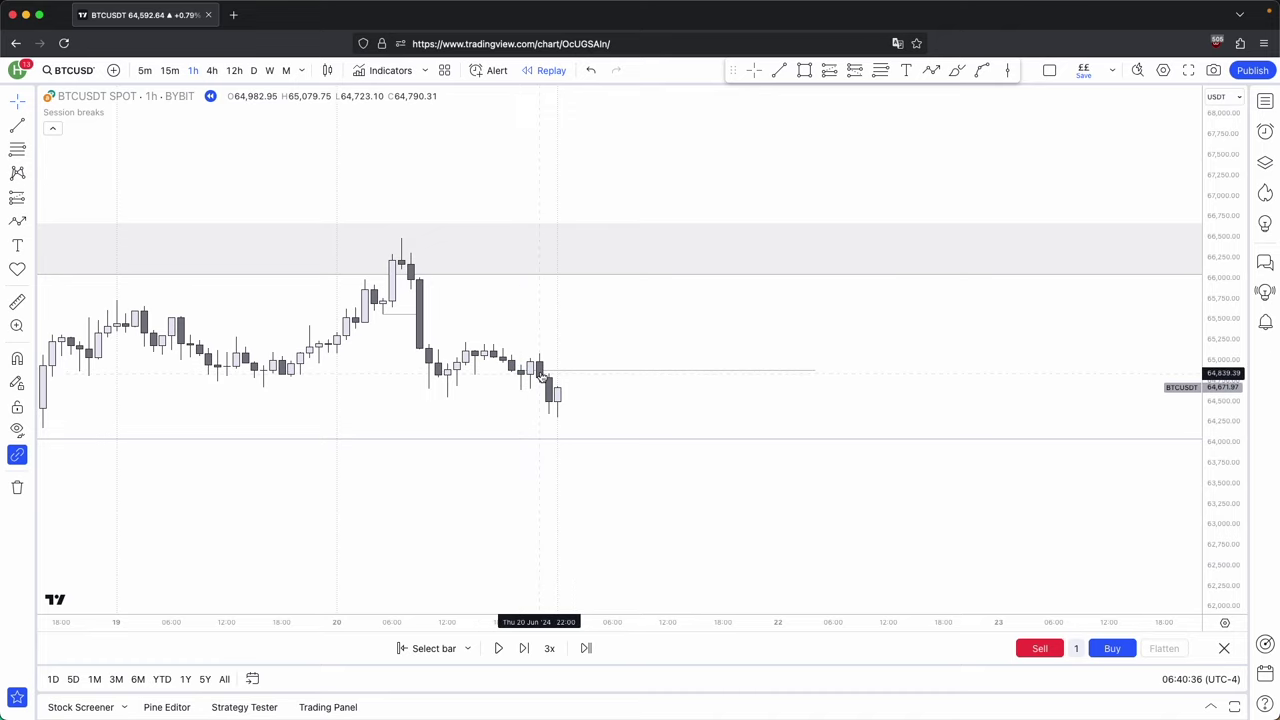
{"action": "left_click", "coordinate": [539, 372], "text": "shift"}
{"action": "left_click", "coordinate": [562, 355]}
{"action": "left_click_drag", "start_coordinate": [641, 394], "coordinate": [684, 372]}
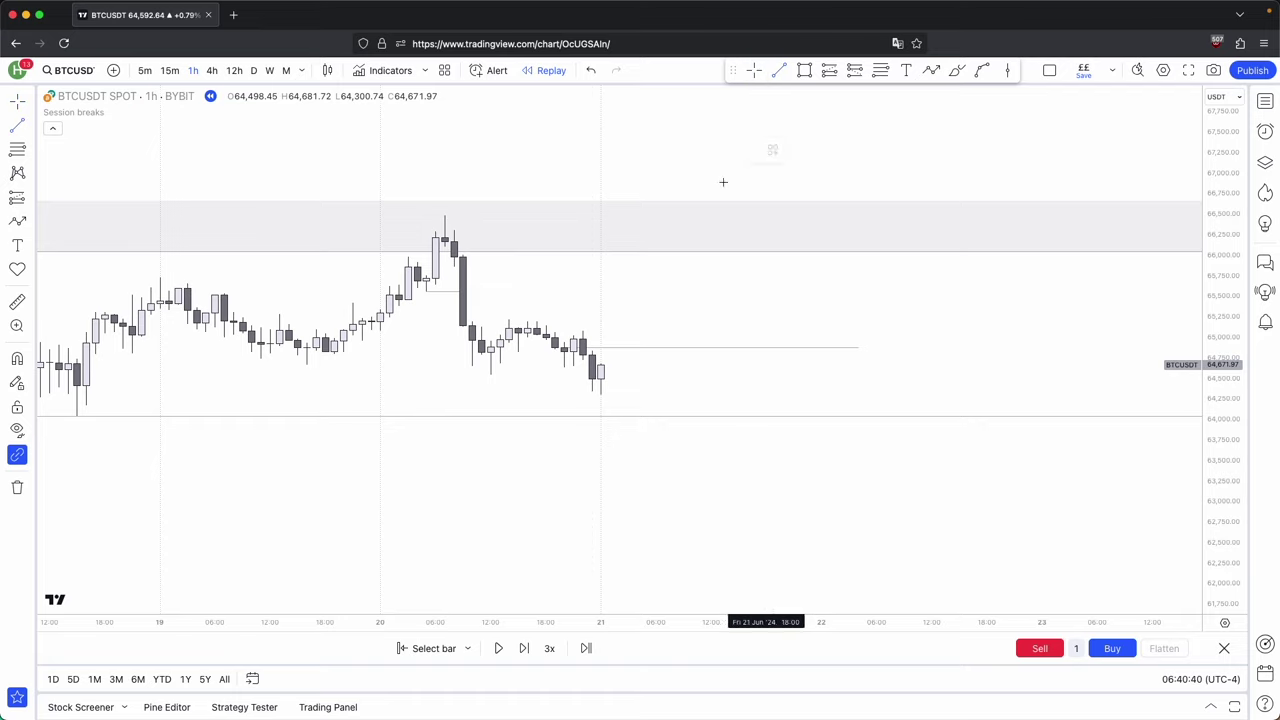
{"action": "left_click", "coordinate": [522, 650]}
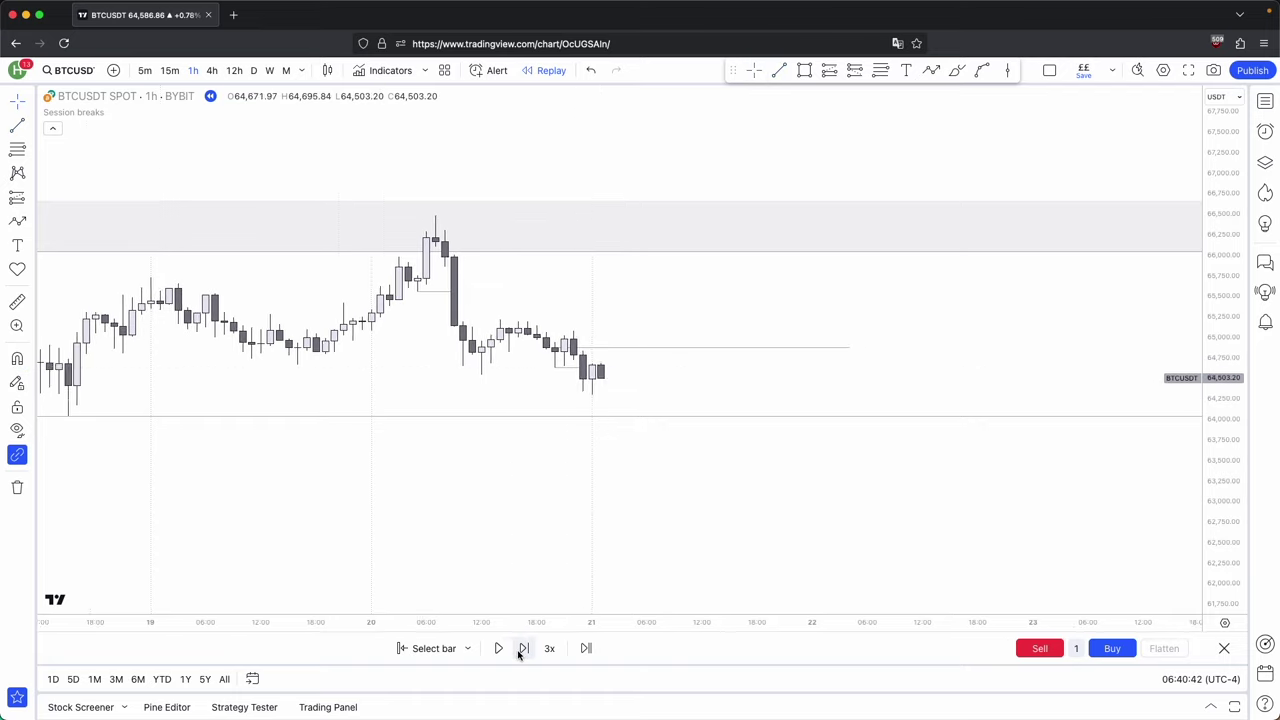
Advance the replay to the 21 June 19:00 candle and delete the short line at the 20 June 20:00 low.
{"action": "left_click", "coordinate": [522, 650]}
{"action": "scroll", "coordinate": [620, 450], "scroll_direction": "down", "scroll_amount": 3}
{"action": "left_click", "coordinate": [522, 650]}
{"action": "left_click_drag", "start_coordinate": [780, 450], "coordinate": [744, 456]}
{"action": "left_click_drag", "start_coordinate": [1222, 470], "coordinate": [1222, 380]}
{"action": "left_click", "coordinate": [530, 367]}
{"action": "left_click", "coordinate": [970, 150]}
Shade a small rectangle from the 20 June 22:00 candle's high down to the 20:00 open line.
{"action": "left_click", "coordinate": [805, 71]}
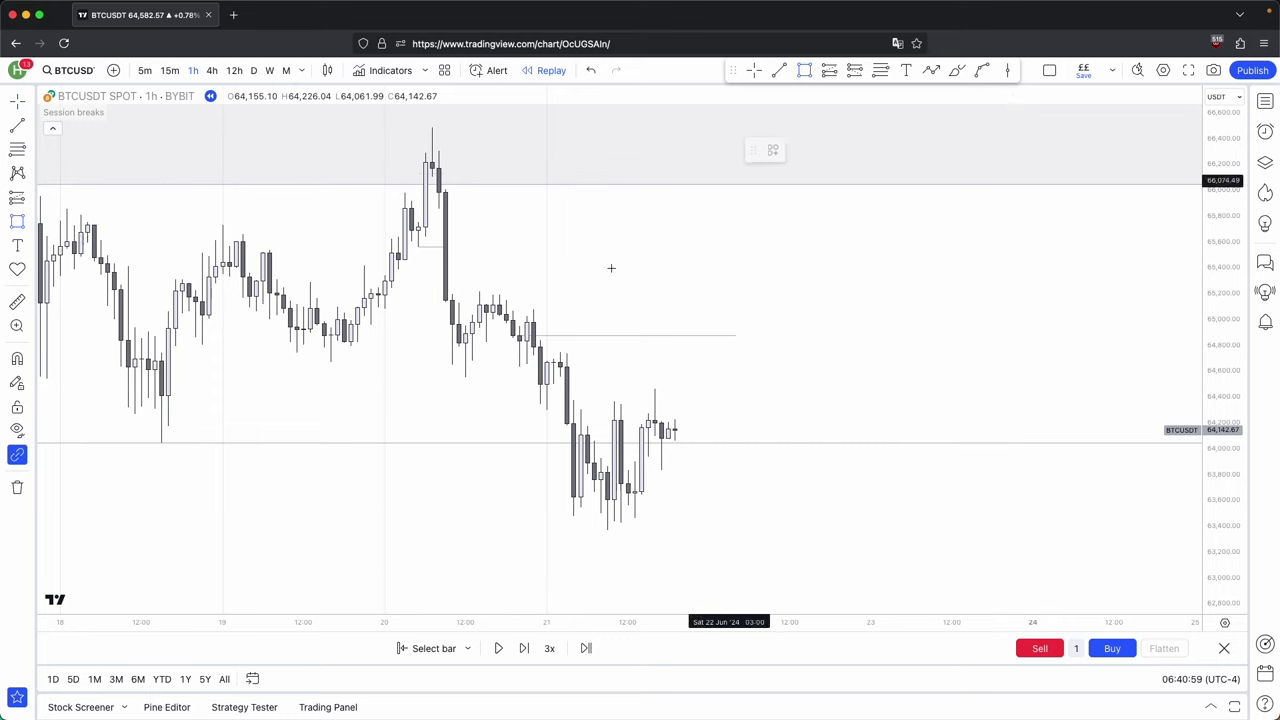
{"action": "left_click", "coordinate": [520, 309]}
{"action": "left_click", "coordinate": [546, 335]}
{"action": "left_click", "coordinate": [735, 235]}
Draw a Fib retracement from the 20 June 22:00 high at 65,079.75 to the 21 June 09:00 low.
{"action": "left_click", "coordinate": [832, 73]}
{"action": "left_click", "coordinate": [533, 309]}
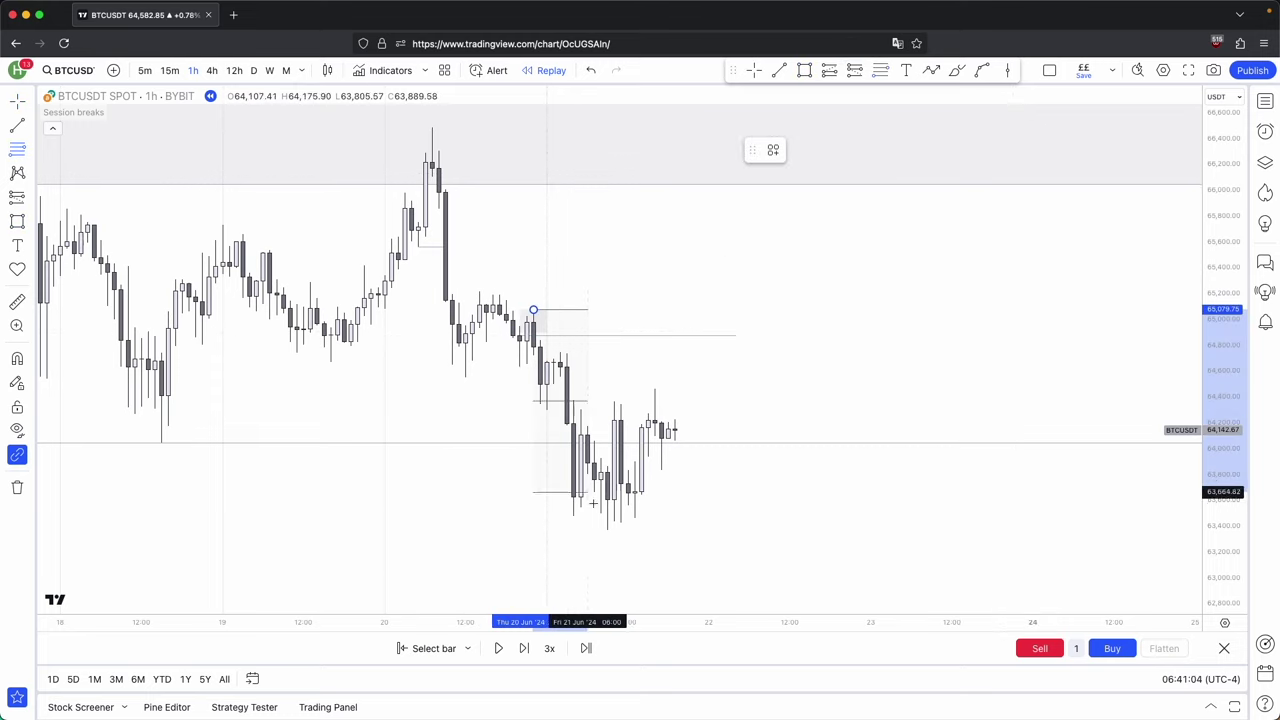
{"action": "left_click", "coordinate": [608, 546], "text": "super"}
{"action": "left_click", "coordinate": [672, 531]}
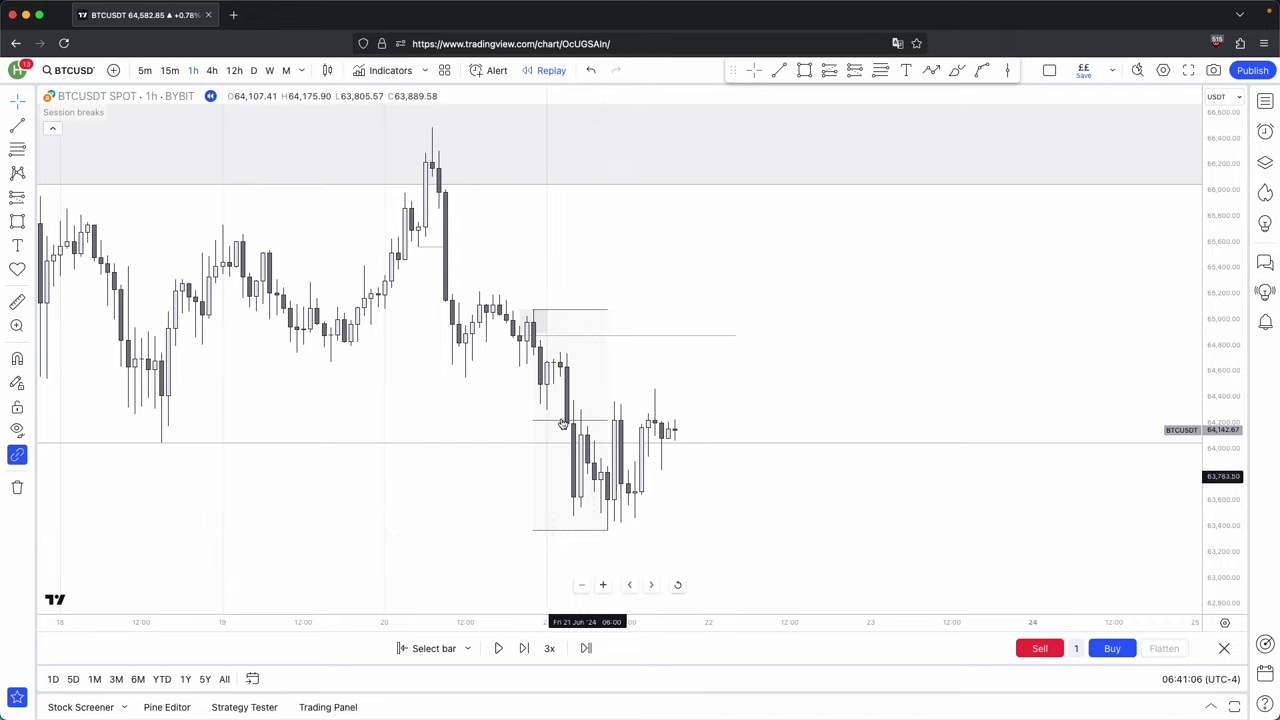
Draw a horizontal trend line at 64,155.10 from the 21 June 19:00 candle into 23 June and remove the 18 June low line.
{"action": "key", "text": "alt+t"}
{"action": "left_click", "coordinate": [675, 430]}
{"action": "left_click", "coordinate": [926, 435], "text": "shift"}
{"action": "left_click", "coordinate": [945, 448]}
Measure the rise from the 21 June low to the line at 64,155.10.
{"action": "left_click", "coordinate": [621, 529], "text": "shift"}
{"action": "left_click", "coordinate": [702, 430]}
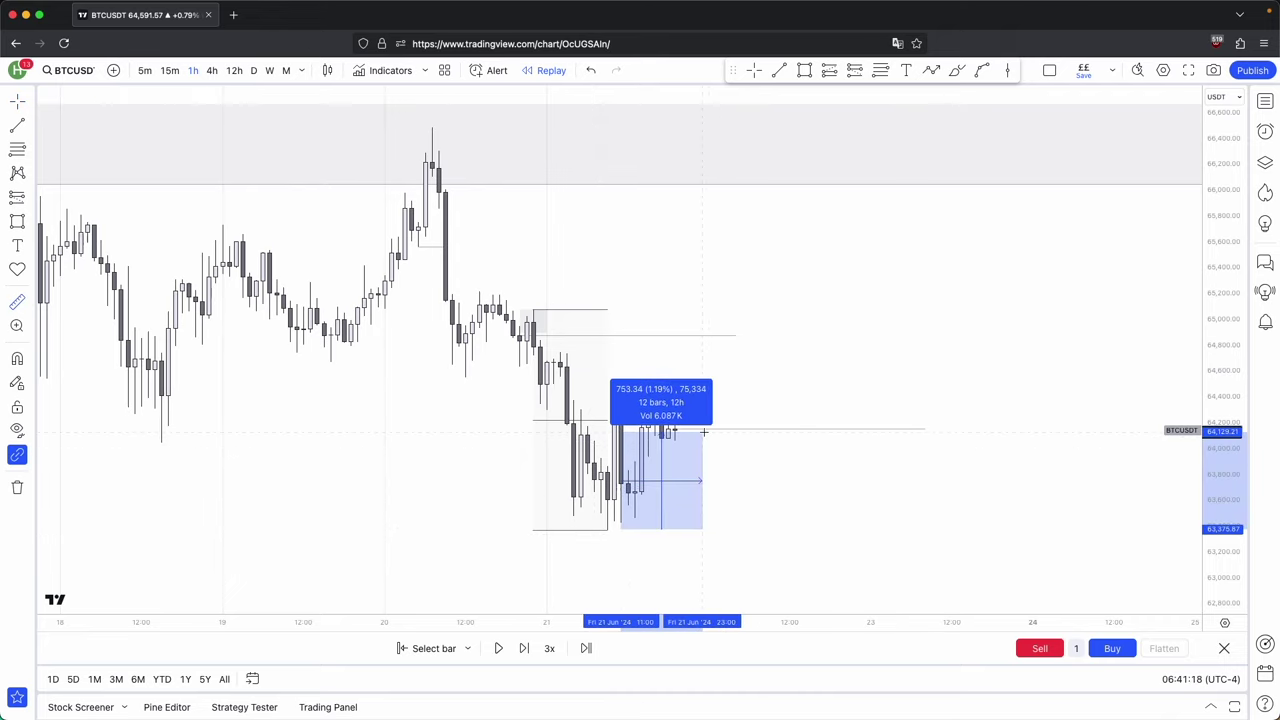
{"action": "left_click", "coordinate": [722, 479]}
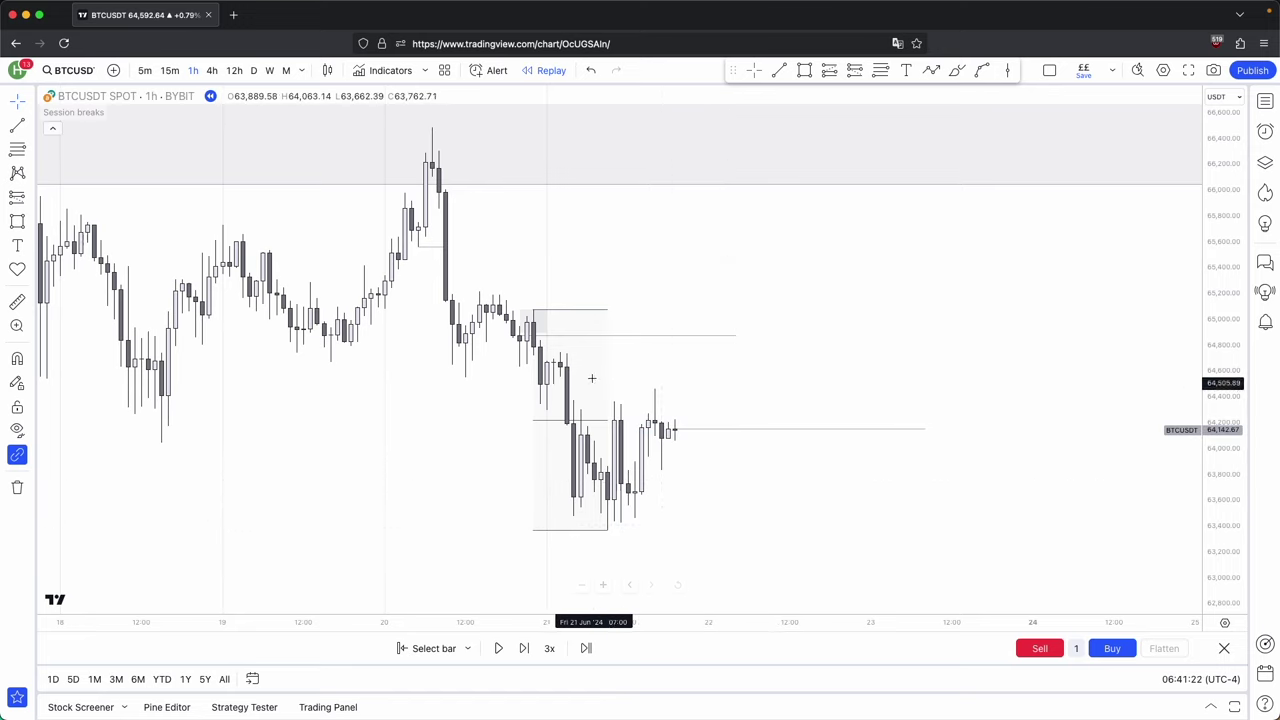
Extend the 20 June 20:00 open line into 23 June and measure the gap between it and the 64,155.10 line.
{"action": "left_click_drag", "start_coordinate": [736, 336], "coordinate": [900, 369]}
{"action": "left_click", "coordinate": [916, 430]}
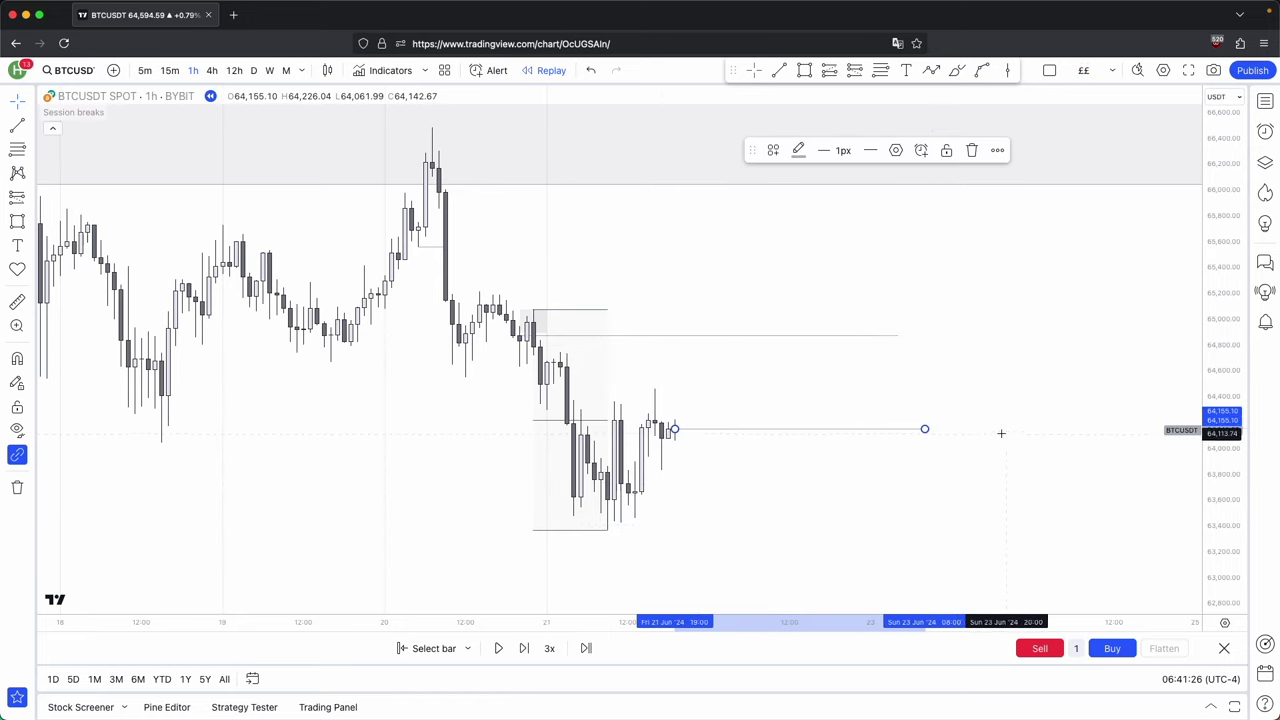
{"action": "left_click", "coordinate": [990, 392]}
{"action": "left_click", "coordinate": [967, 330], "text": "shift"}
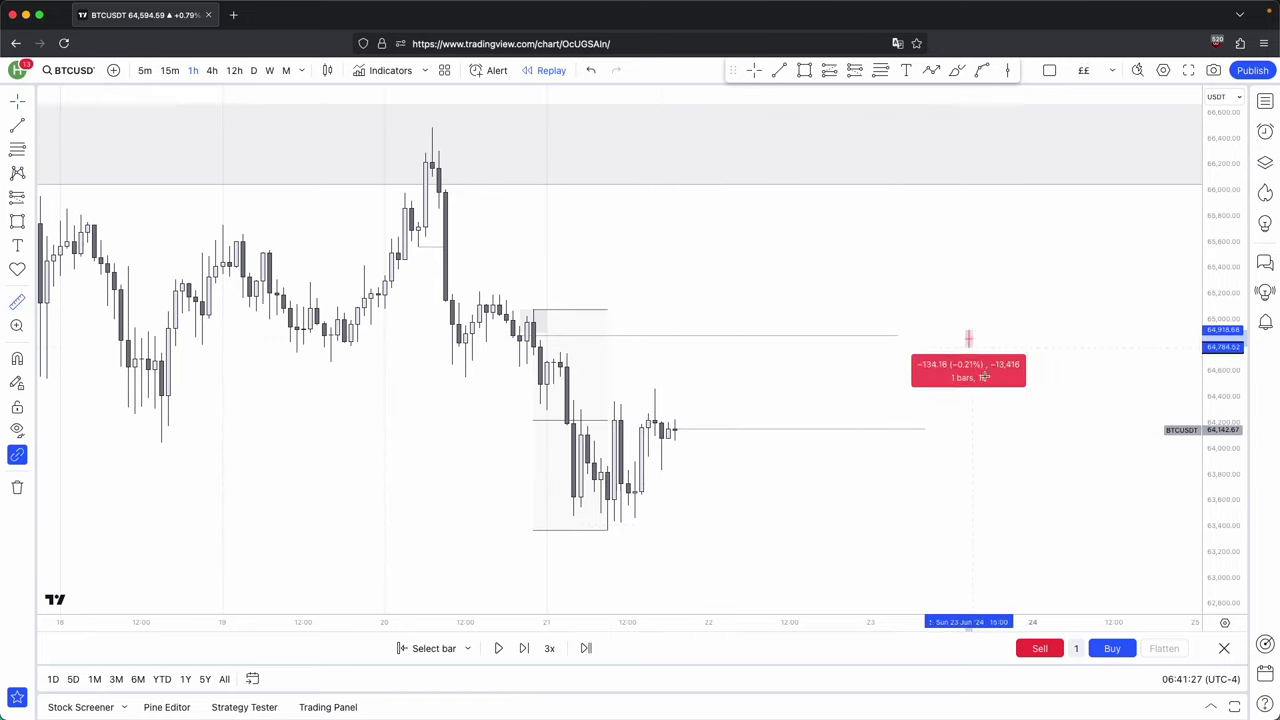
{"action": "left_click", "coordinate": [1005, 430]}
{"action": "left_click", "coordinate": [1020, 440]}
On the daily chart, draw a horizontal trend line near the latest candles and delete it together with the 20–21 June markings.
{"action": "left_click", "coordinate": [253, 70]}
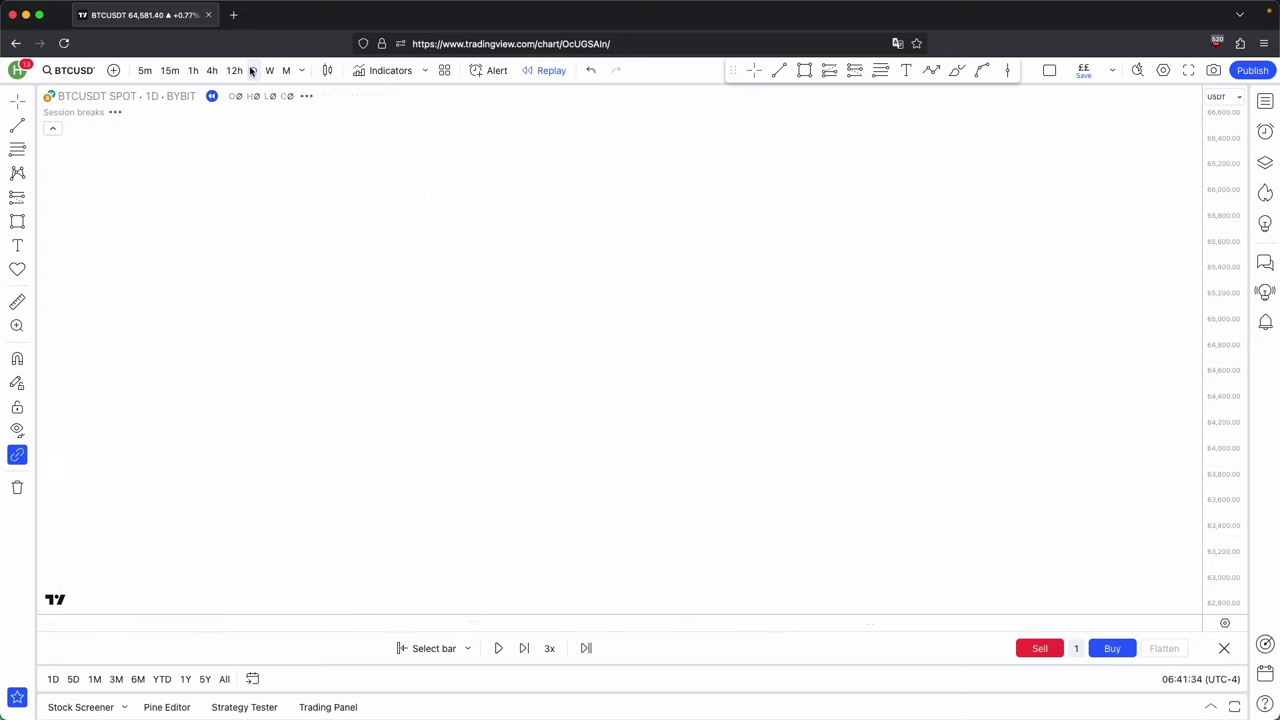
{"action": "left_click", "coordinate": [778, 70]}
{"action": "left_click", "coordinate": [665, 375], "text": "super"}
{"action": "left_click", "coordinate": [832, 388], "text": "shift"}
{"action": "left_click", "coordinate": [857, 437]}
{"action": "left_click_drag", "start_coordinate": [905, 480], "coordinate": [567, 270]}
{"action": "key", "text": "Delete"}
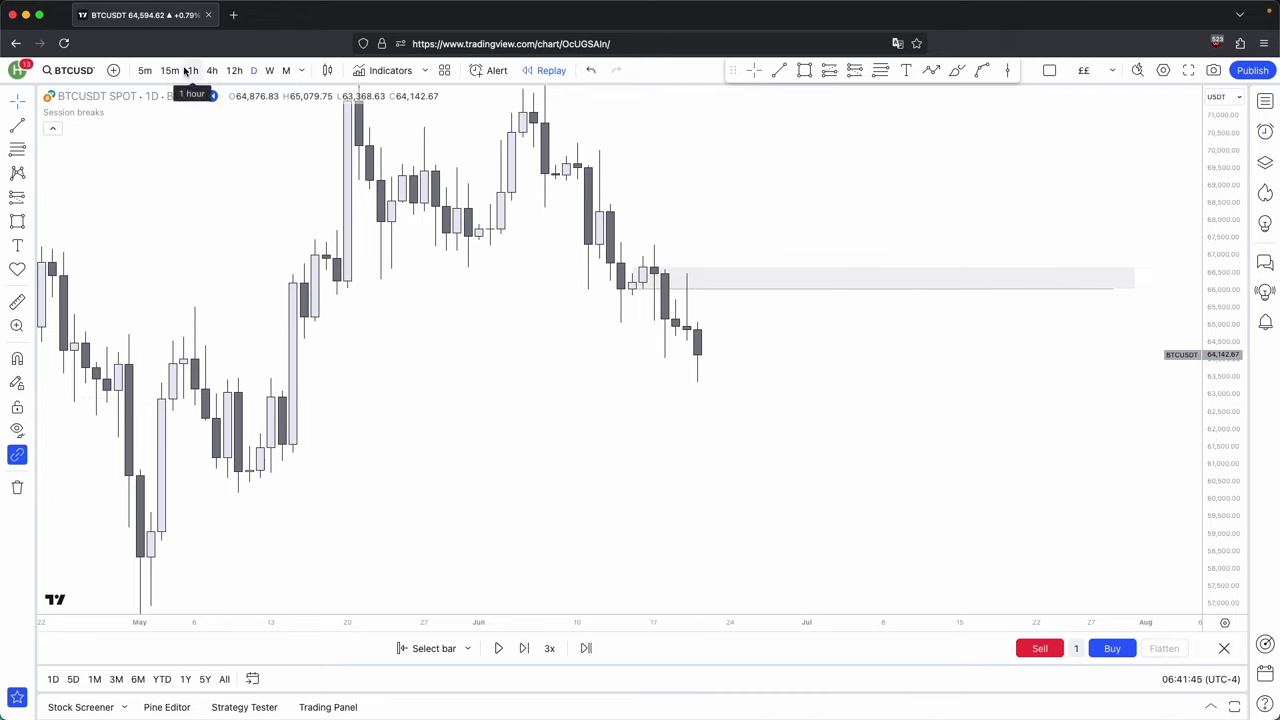
On the 1-hour chart, mark the 20 June 20:00 open with a horizontal line into 21 June and shade the small zone above it.
{"action": "left_click", "coordinate": [186, 70]}
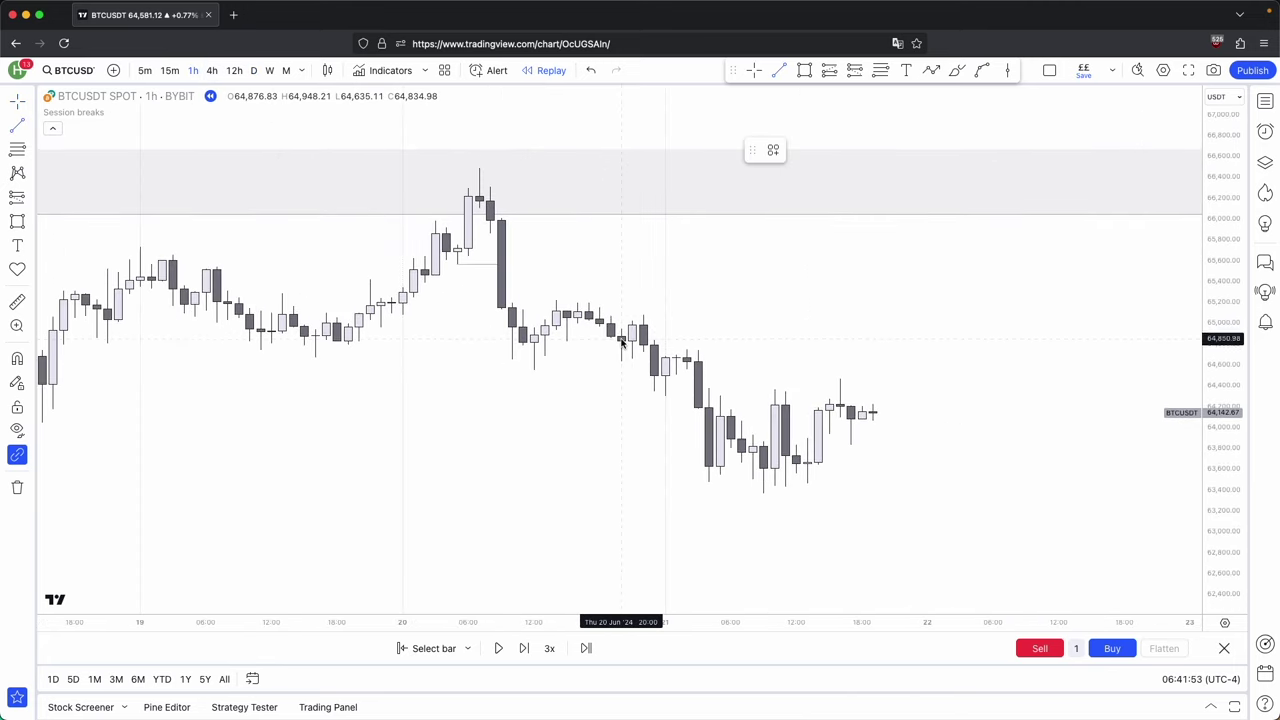
{"action": "key", "text": "super"}
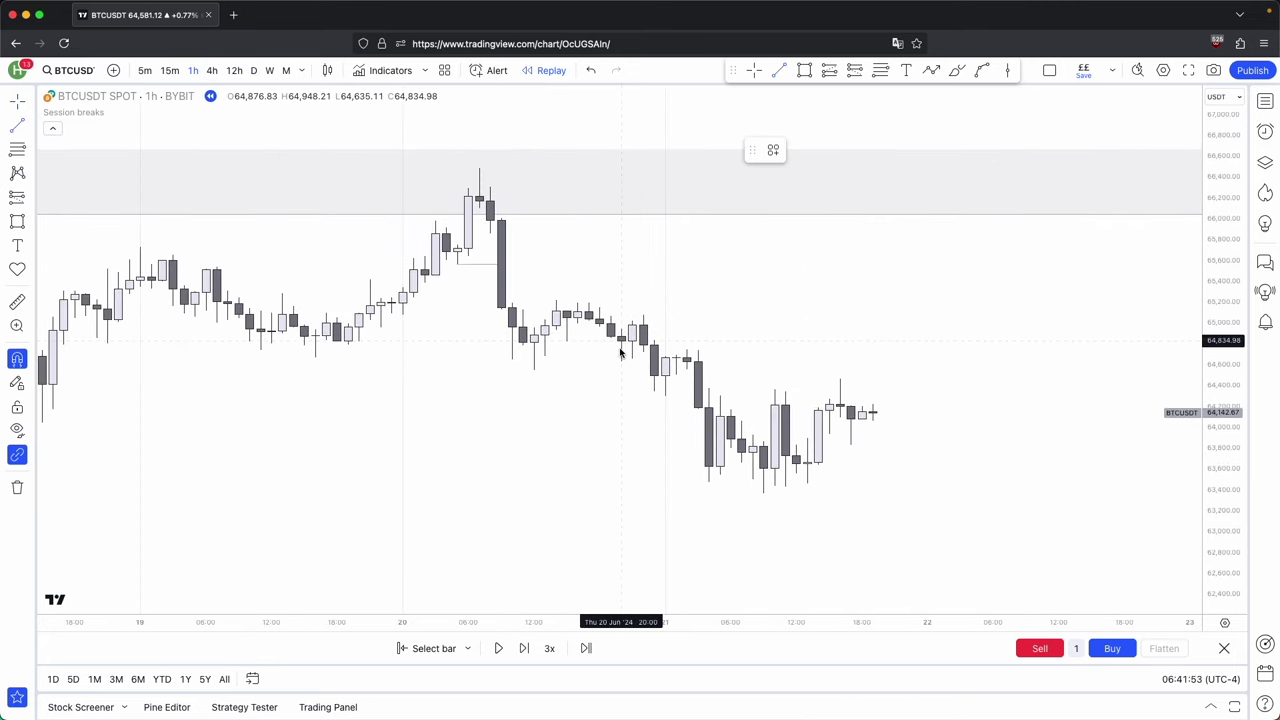
{"action": "scroll", "coordinate": [620, 352], "scroll_direction": "right", "scroll_amount": 1}
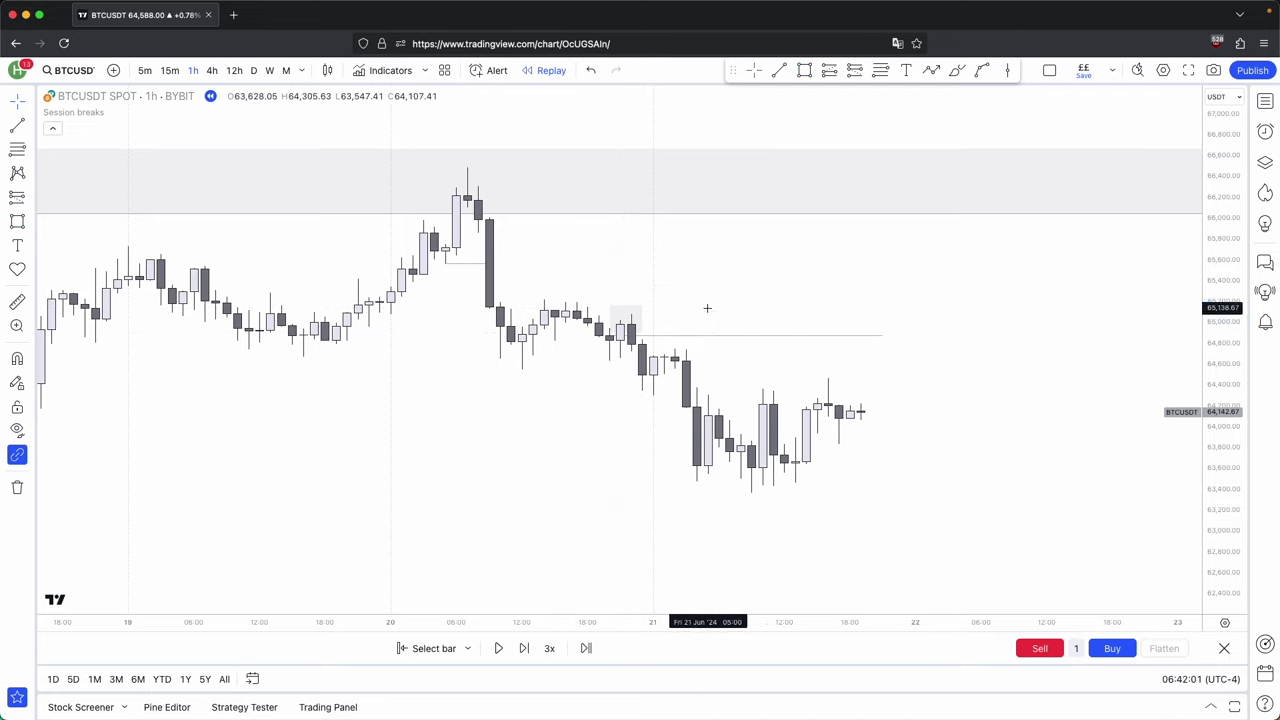
Draw a horizontal trend line at the 20 June midday low, extending it to the candles just before the evening breakdown.
{"action": "left_click", "coordinate": [777, 73]}
{"action": "key", "text": "super"}
{"action": "left_click", "coordinate": [519, 372]}
{"action": "left_click", "coordinate": [634, 369]}
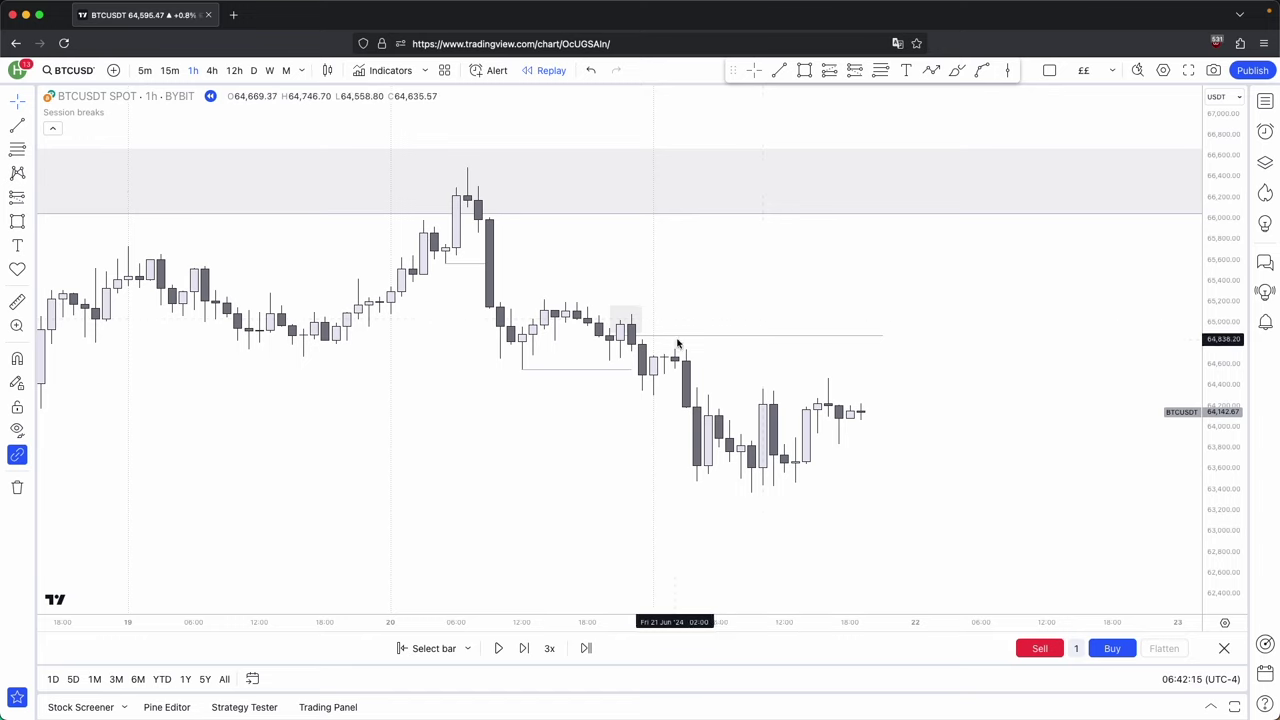
Measure the fall from the shaded 20 June zone to the 21 June lows and the span across those lows.
{"action": "left_click", "coordinate": [631, 298], "text": "shift"}
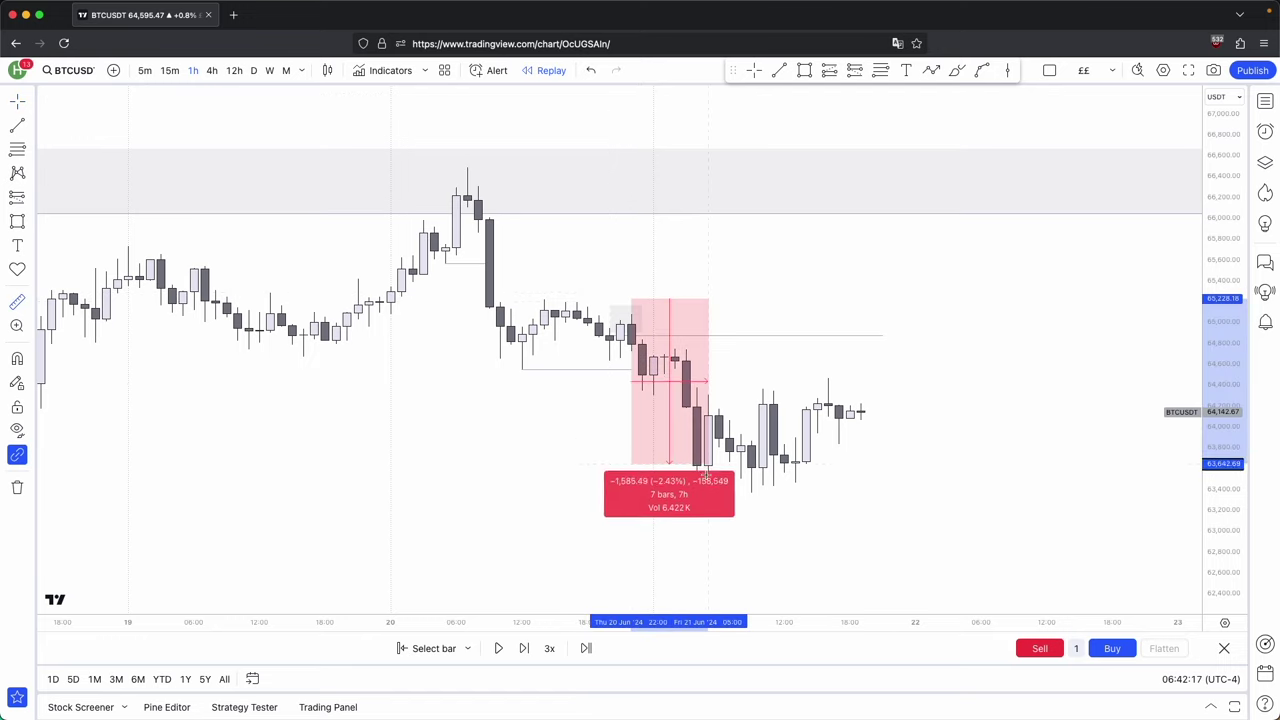
{"action": "left_click", "coordinate": [711, 493]}
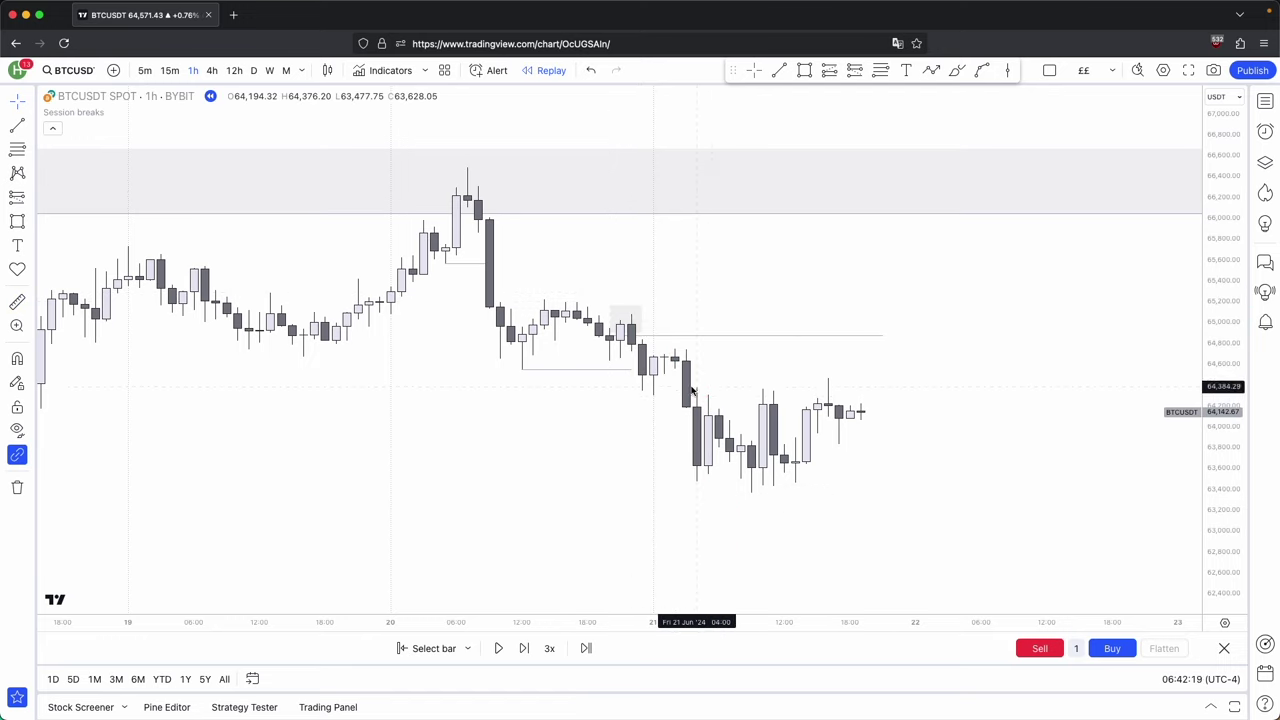
{"action": "left_click", "coordinate": [659, 313], "text": "shift"}
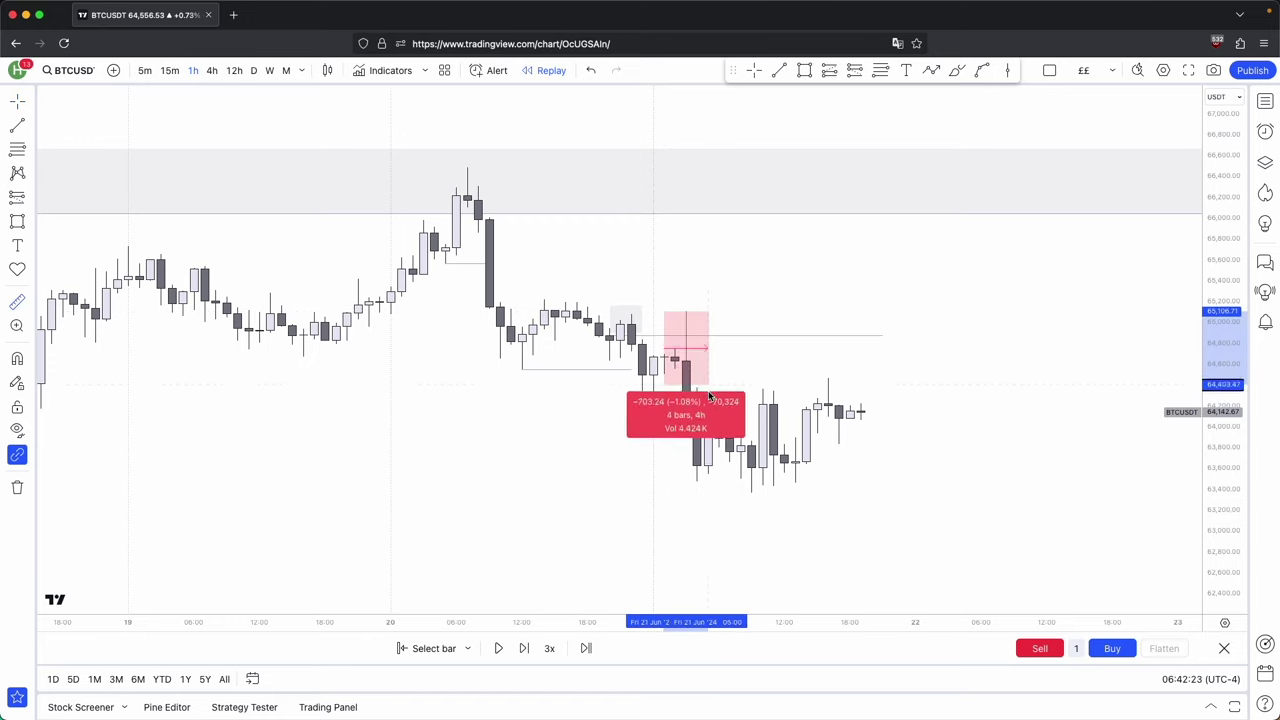
{"action": "left_click", "coordinate": [797, 496]}
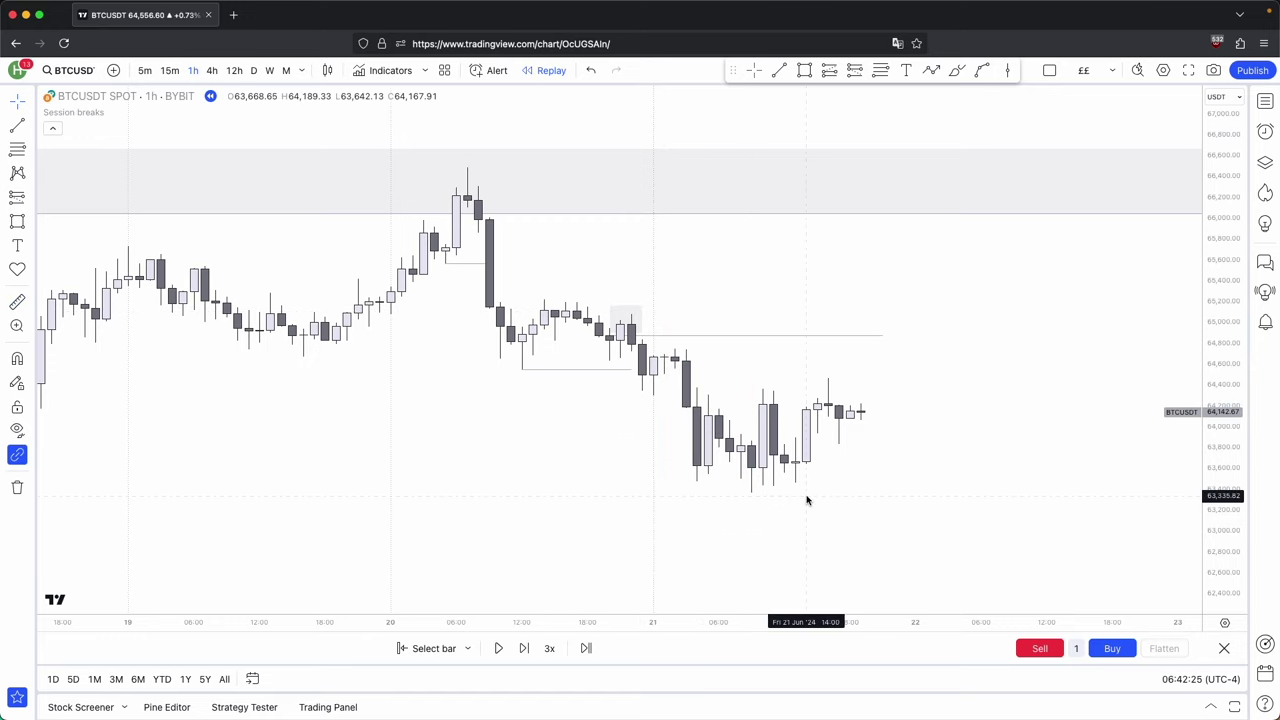
{"action": "scroll", "coordinate": [922, 513], "scroll_direction": "down", "scroll_amount": 1}
{"action": "left_click_drag", "start_coordinate": [925, 514], "coordinate": [896, 513]}
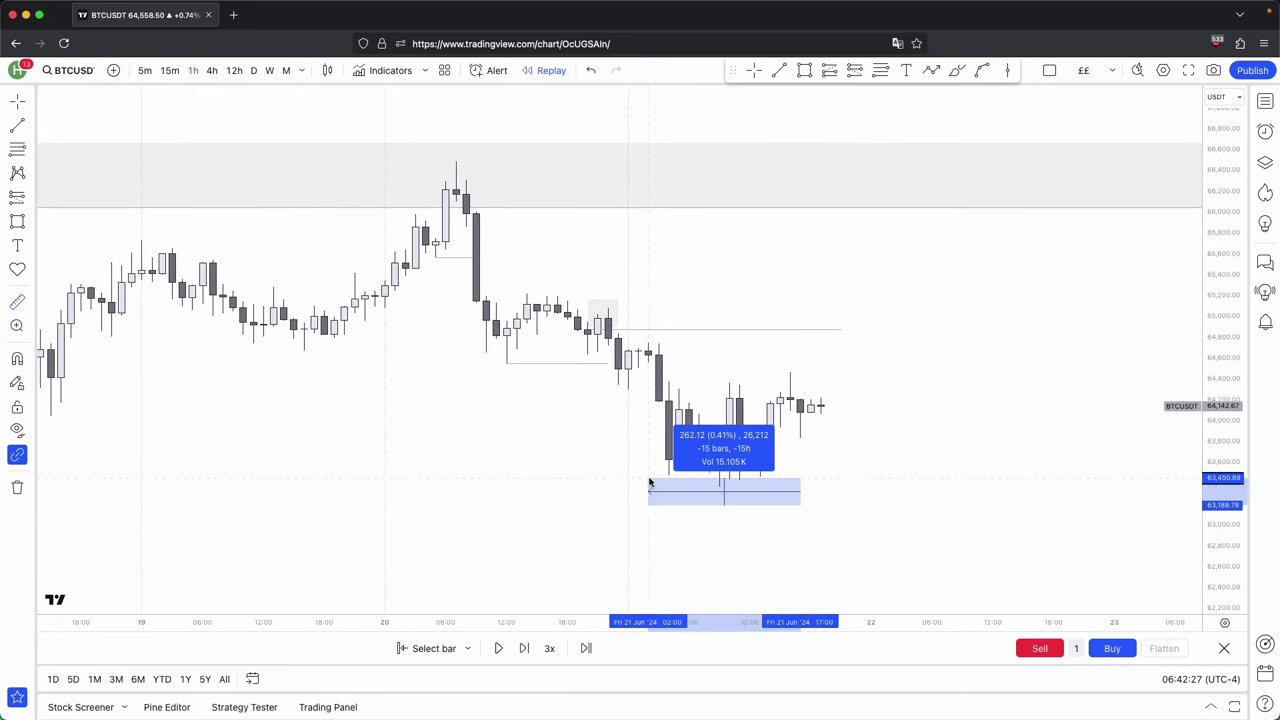
{"action": "left_click", "coordinate": [847, 479]}
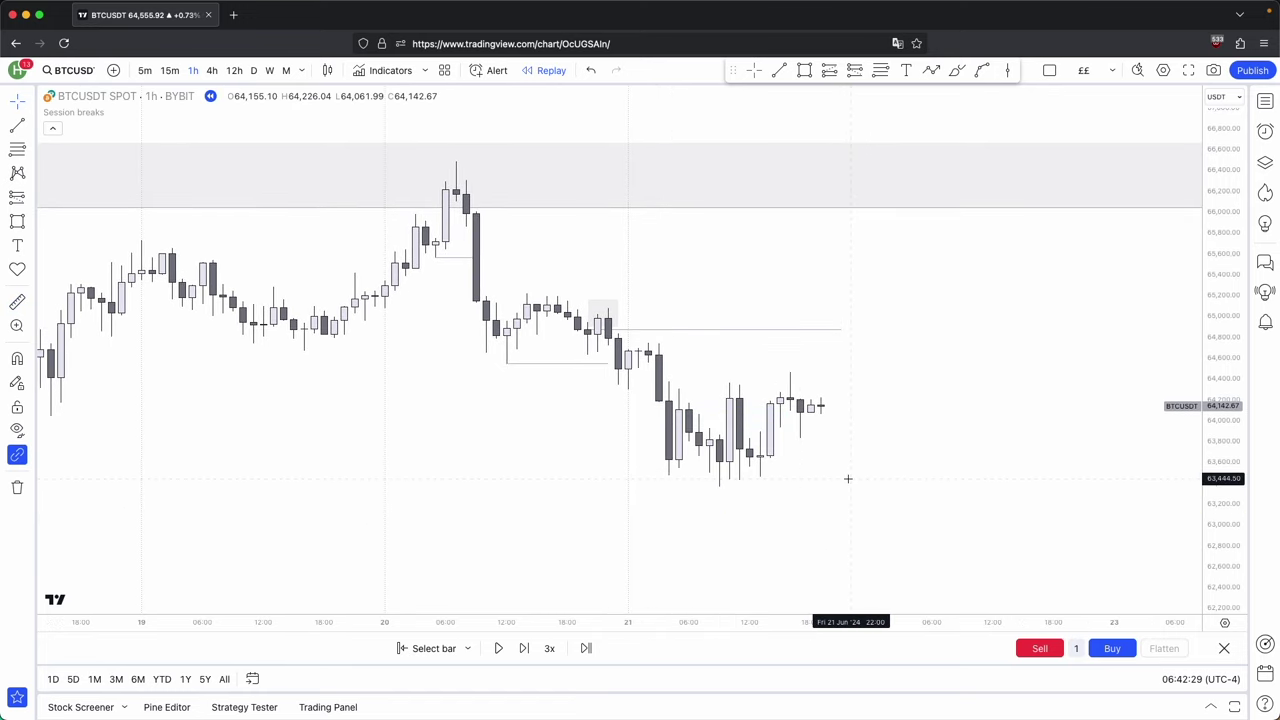
Draw a horizontal trend line from the 18 June swing low across to the 20 June morning candles.
{"action": "scroll", "coordinate": [847, 479], "scroll_direction": "down", "scroll_amount": 8}
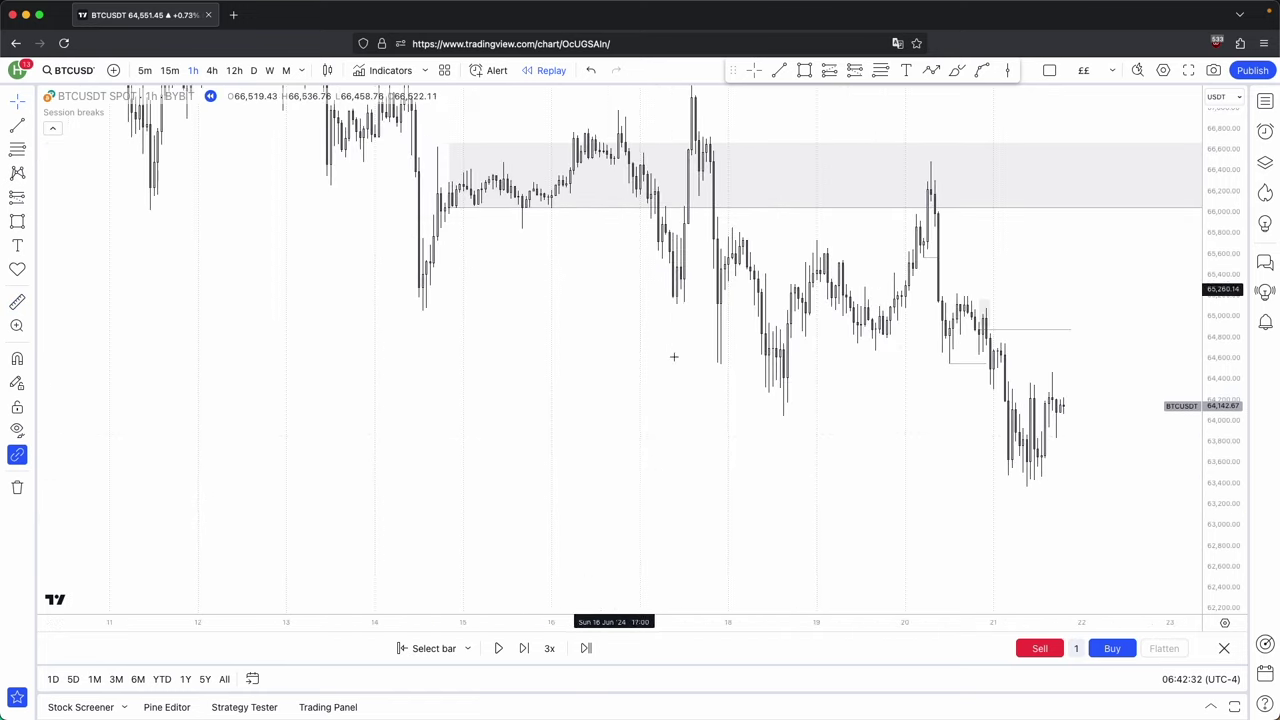
{"action": "left_click", "coordinate": [779, 70]}
{"action": "left_click", "coordinate": [784, 416]}
{"action": "left_click", "coordinate": [942, 416]}
{"action": "scroll", "coordinate": [955, 458], "scroll_direction": "up", "scroll_amount": 2}
{"action": "left_click", "coordinate": [933, 478]}
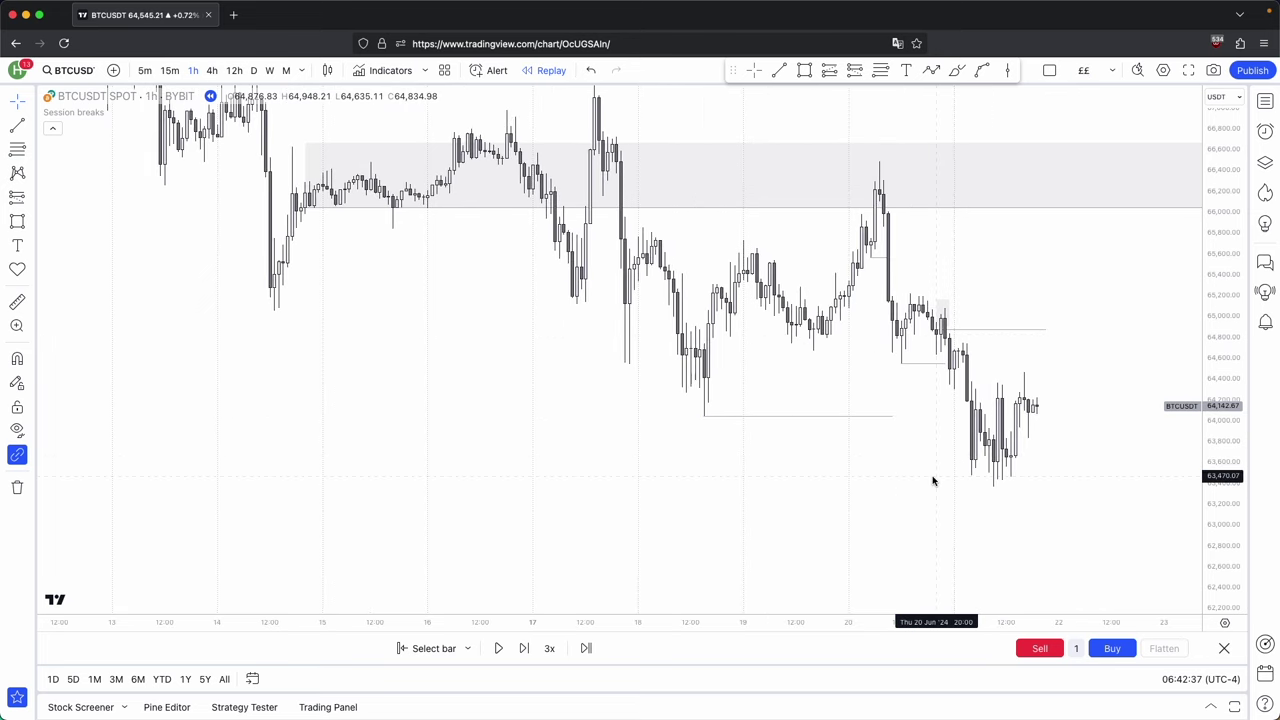
Extend the 18 June low line further into the 20 June session and undo the change.
{"action": "scroll", "coordinate": [932, 480], "scroll_direction": "up", "scroll_amount": 2}
{"action": "left_click_drag", "start_coordinate": [1086, 451], "coordinate": [911, 409]}
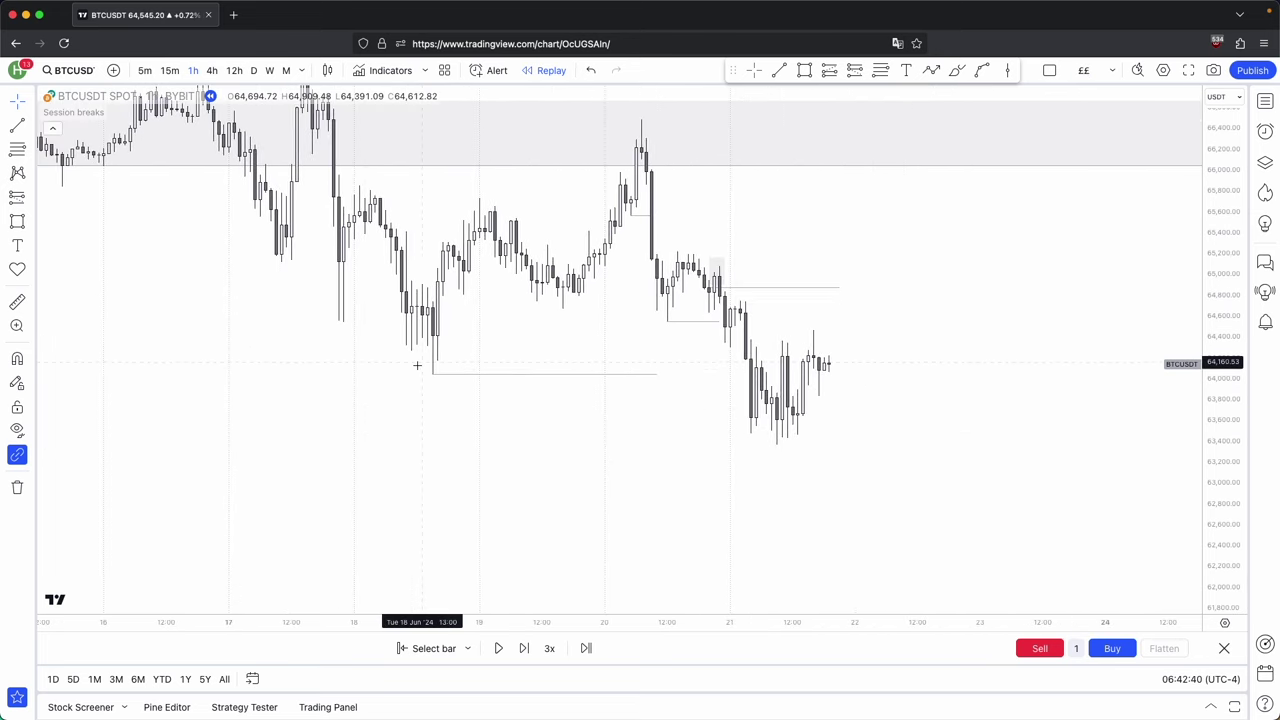
{"action": "scroll", "coordinate": [1060, 466], "scroll_direction": "down", "scroll_amount": 5}
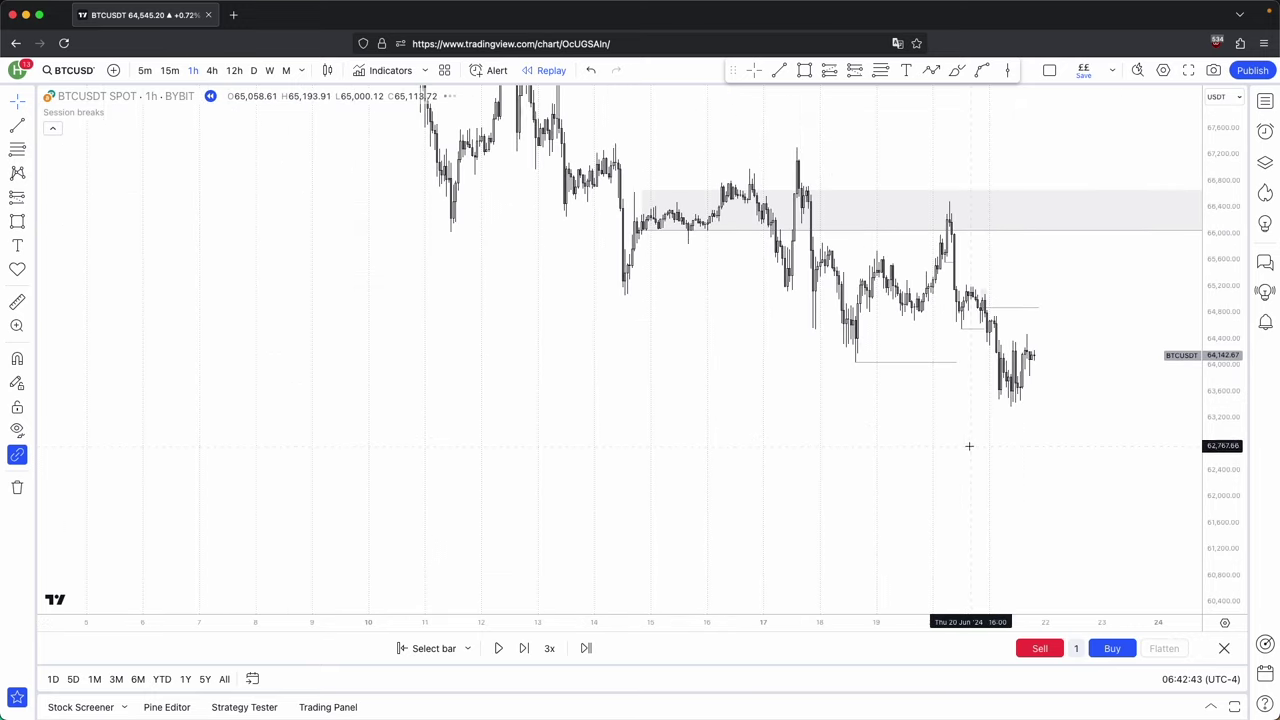
{"action": "scroll", "coordinate": [969, 446], "scroll_direction": "up", "scroll_amount": 5}
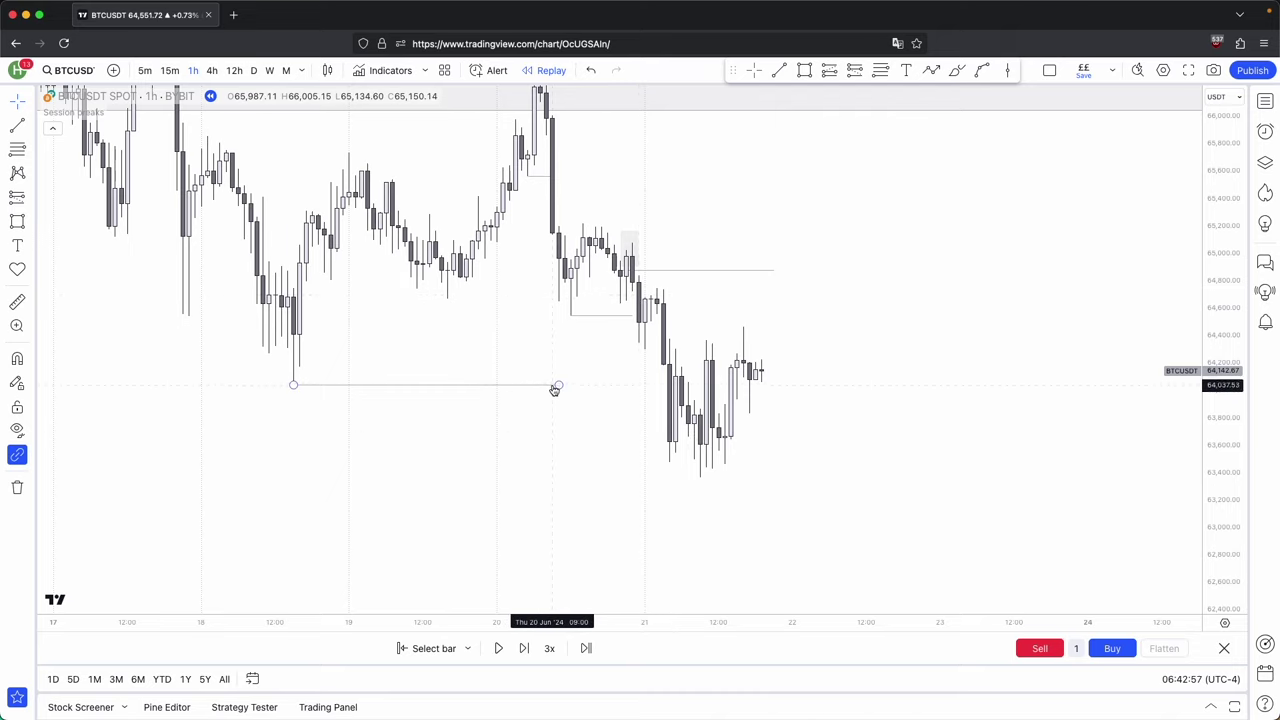
{"action": "left_click_drag", "start_coordinate": [554, 387], "coordinate": [609, 387]}
{"action": "key", "text": "super+z"}
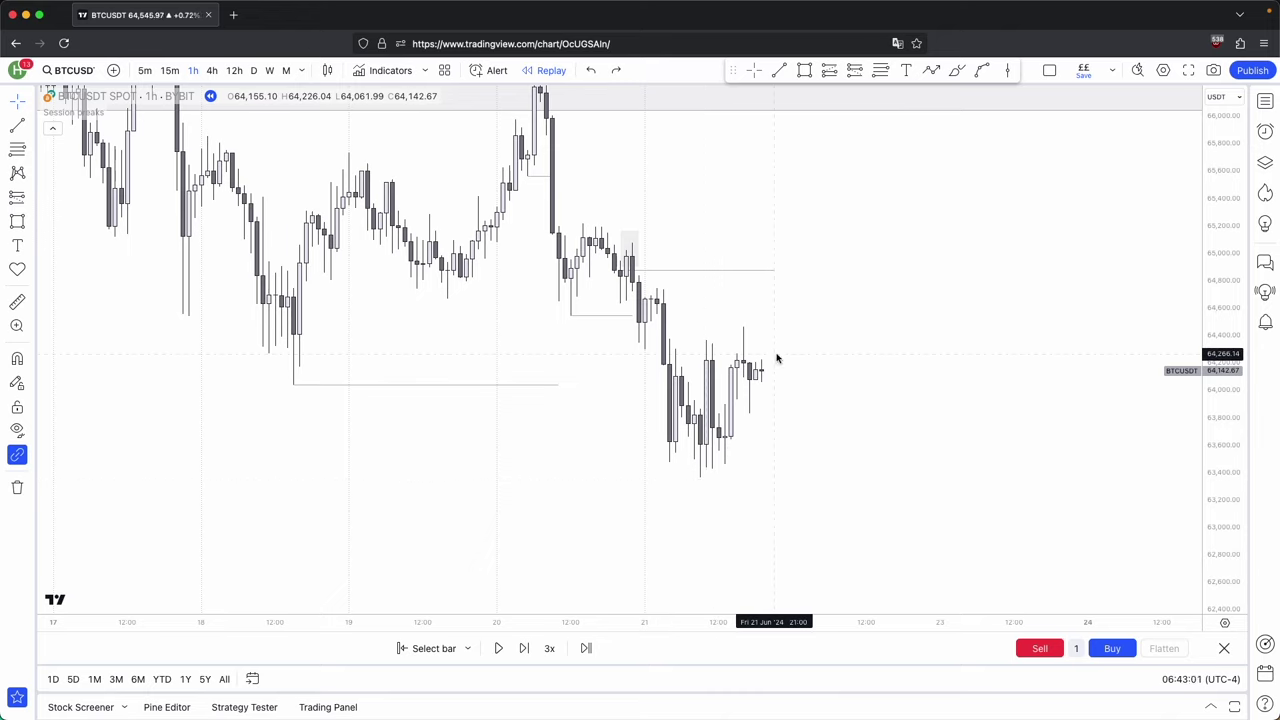
Measure the drop from above the shaded 20 June zone down to the 21 June 09:00 low and clear the measurement.
{"action": "left_click", "coordinate": [663, 238], "text": "shift"}
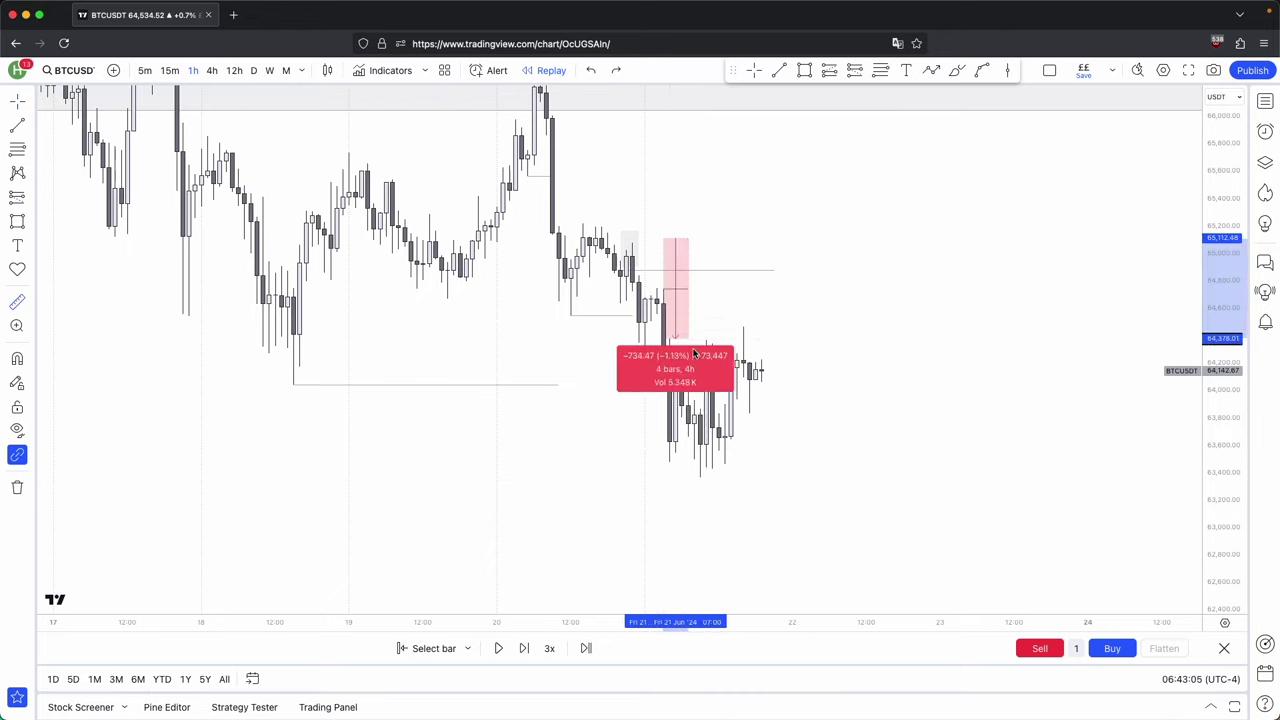
{"action": "left_click", "coordinate": [700, 474]}
{"action": "left_click", "coordinate": [632, 210], "text": "shift"}
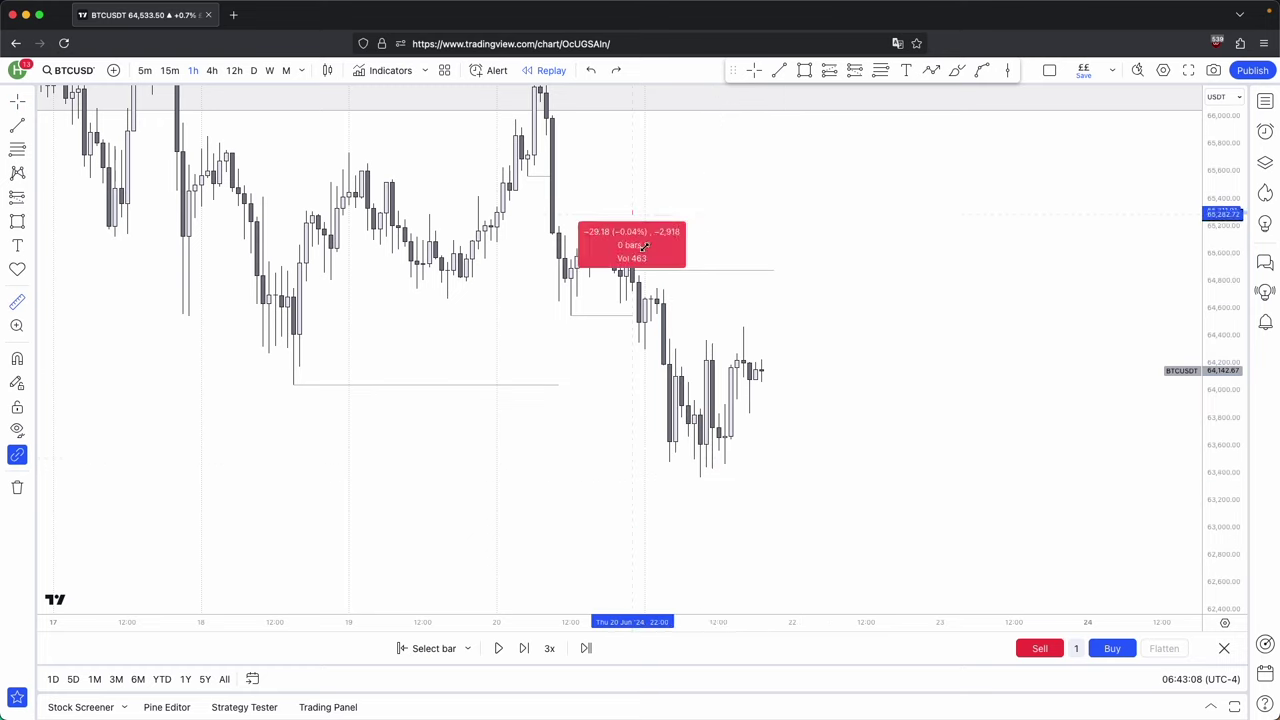
{"action": "left_click", "coordinate": [700, 478]}
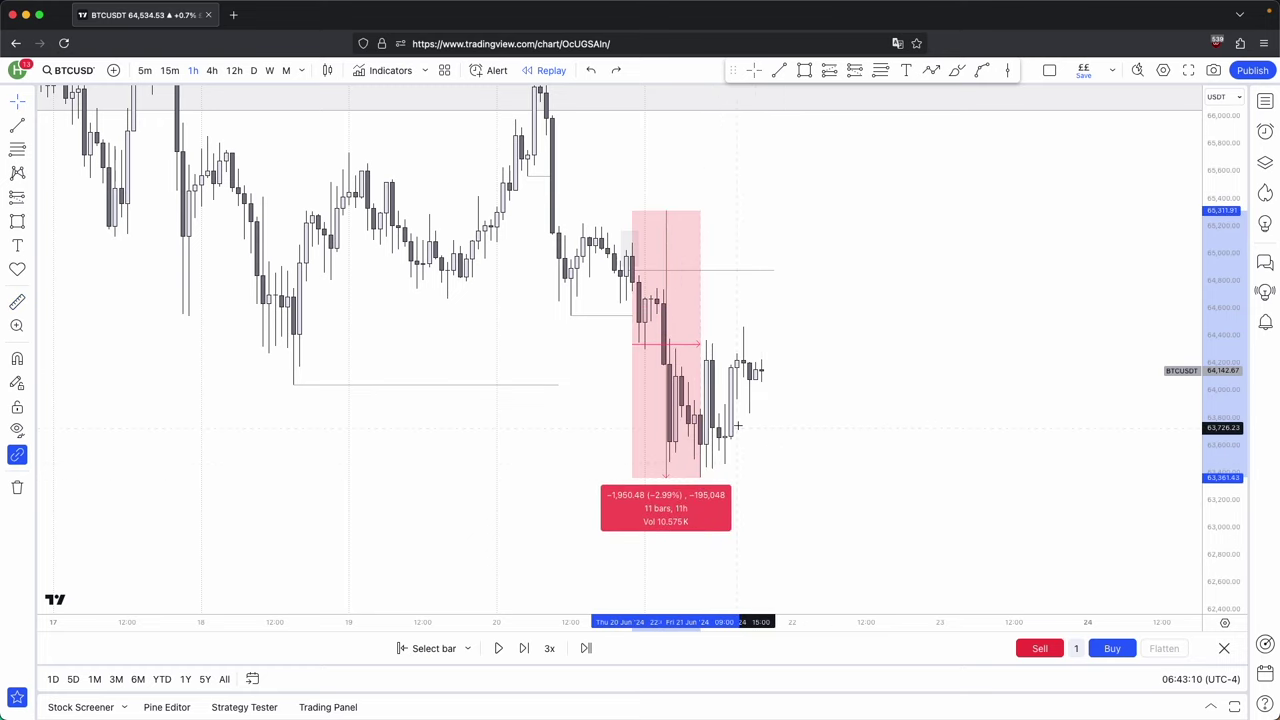
{"action": "scroll", "coordinate": [746, 397], "scroll_direction": "up", "scroll_amount": 2}
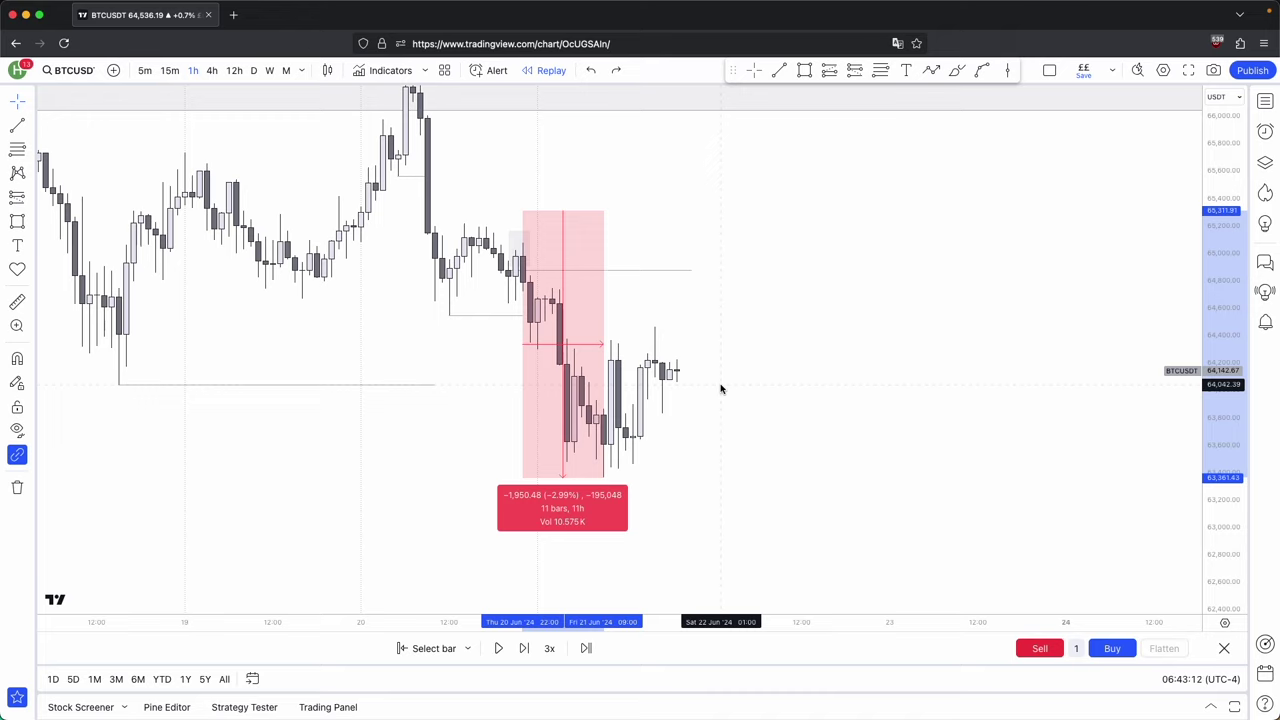
{"action": "left_click", "coordinate": [669, 520]}
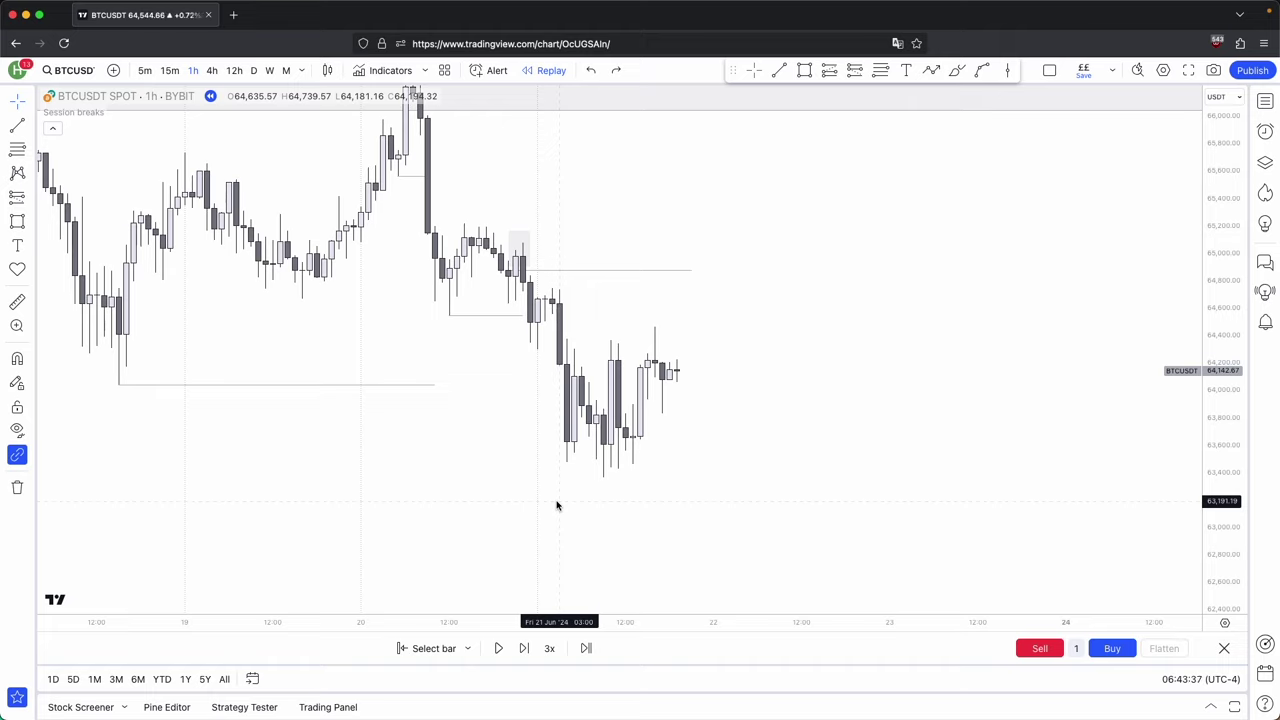
{"action": "left_click_drag", "start_coordinate": [778, 412], "coordinate": [817, 453]}
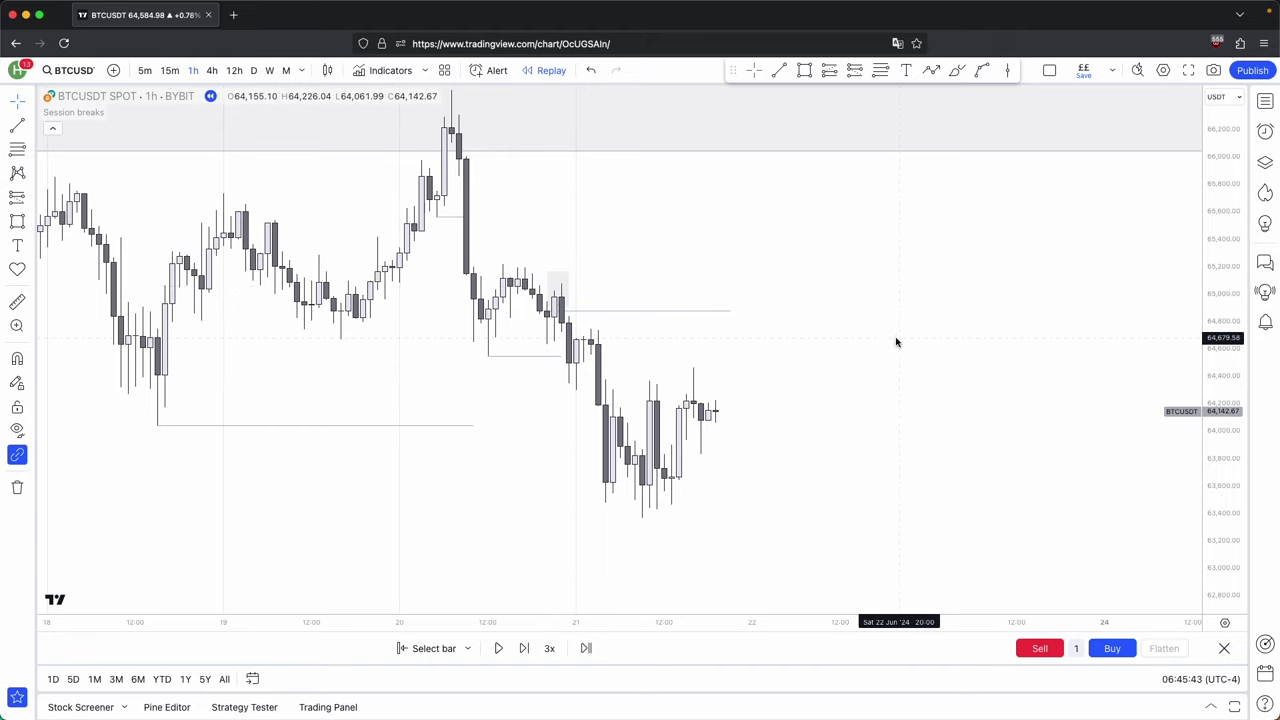
{"action": "left_click", "coordinate": [805, 331], "text": "shift"}
{"action": "left_click", "coordinate": [773, 270]}
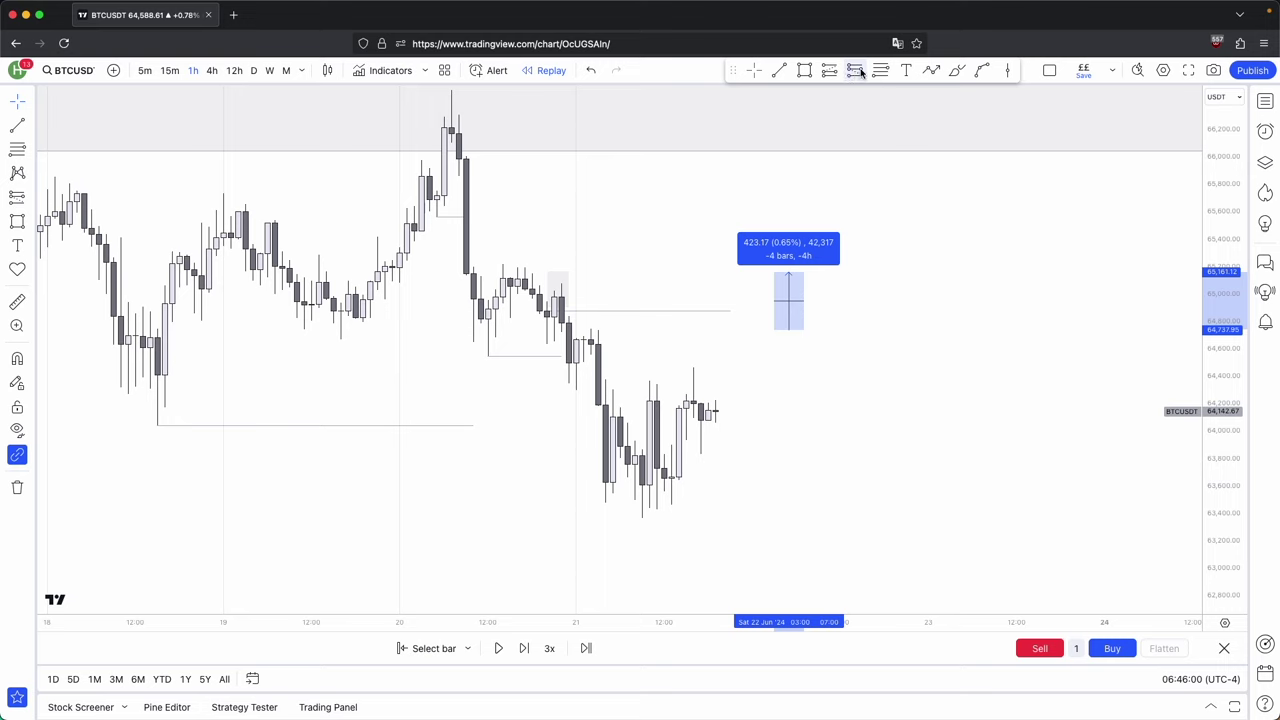
Place a short position below the shaded zone with entry 64,840.09, stop 65,243.81 and target 63,546.26, and delete it.
{"action": "left_click", "coordinate": [857, 72]}
{"action": "left_click", "coordinate": [628, 308]}
{"action": "left_click_drag", "start_coordinate": [642, 318], "coordinate": [577, 328]}
{"action": "left_click_drag", "start_coordinate": [561, 231], "coordinate": [561, 261]}
{"action": "left_click_drag", "start_coordinate": [561, 403], "coordinate": [561, 493]}
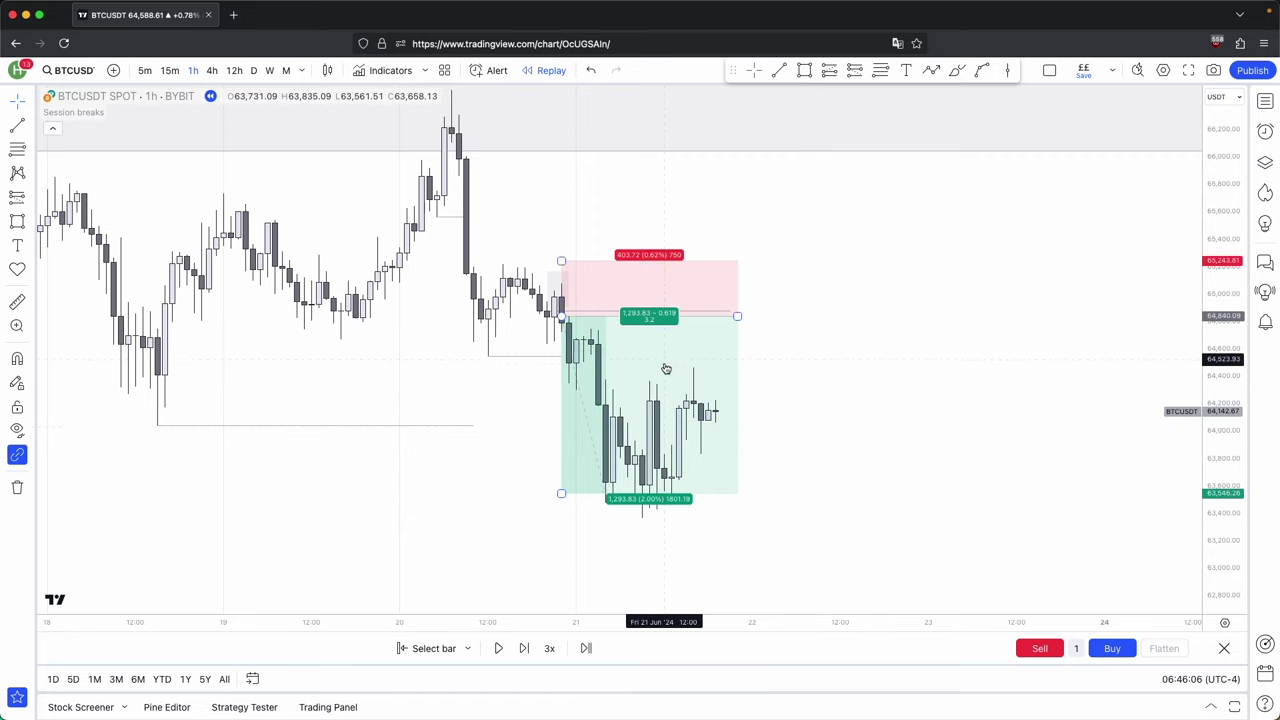
{"action": "key", "text": "Delete"}
Bring an empty chart area past the latest candles into view and open the watchlist.
{"action": "left_click_drag", "start_coordinate": [936, 432], "coordinate": [214, 120]}
{"action": "left_click", "coordinate": [968, 156]}
{"action": "left_click_drag", "start_coordinate": [970, 360], "coordinate": [435, 150]}
{"action": "left_click_drag", "start_coordinate": [630, 260], "coordinate": [174, 189]}
{"action": "left_click", "coordinate": [1265, 101]}
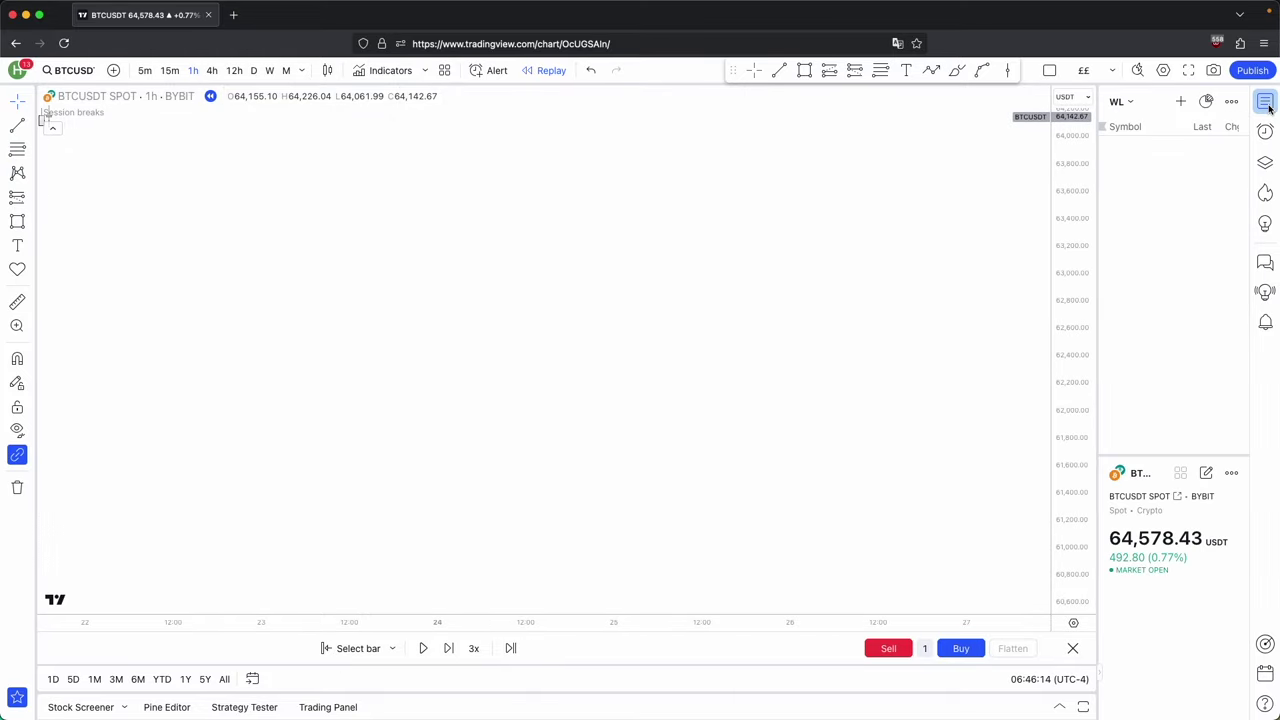